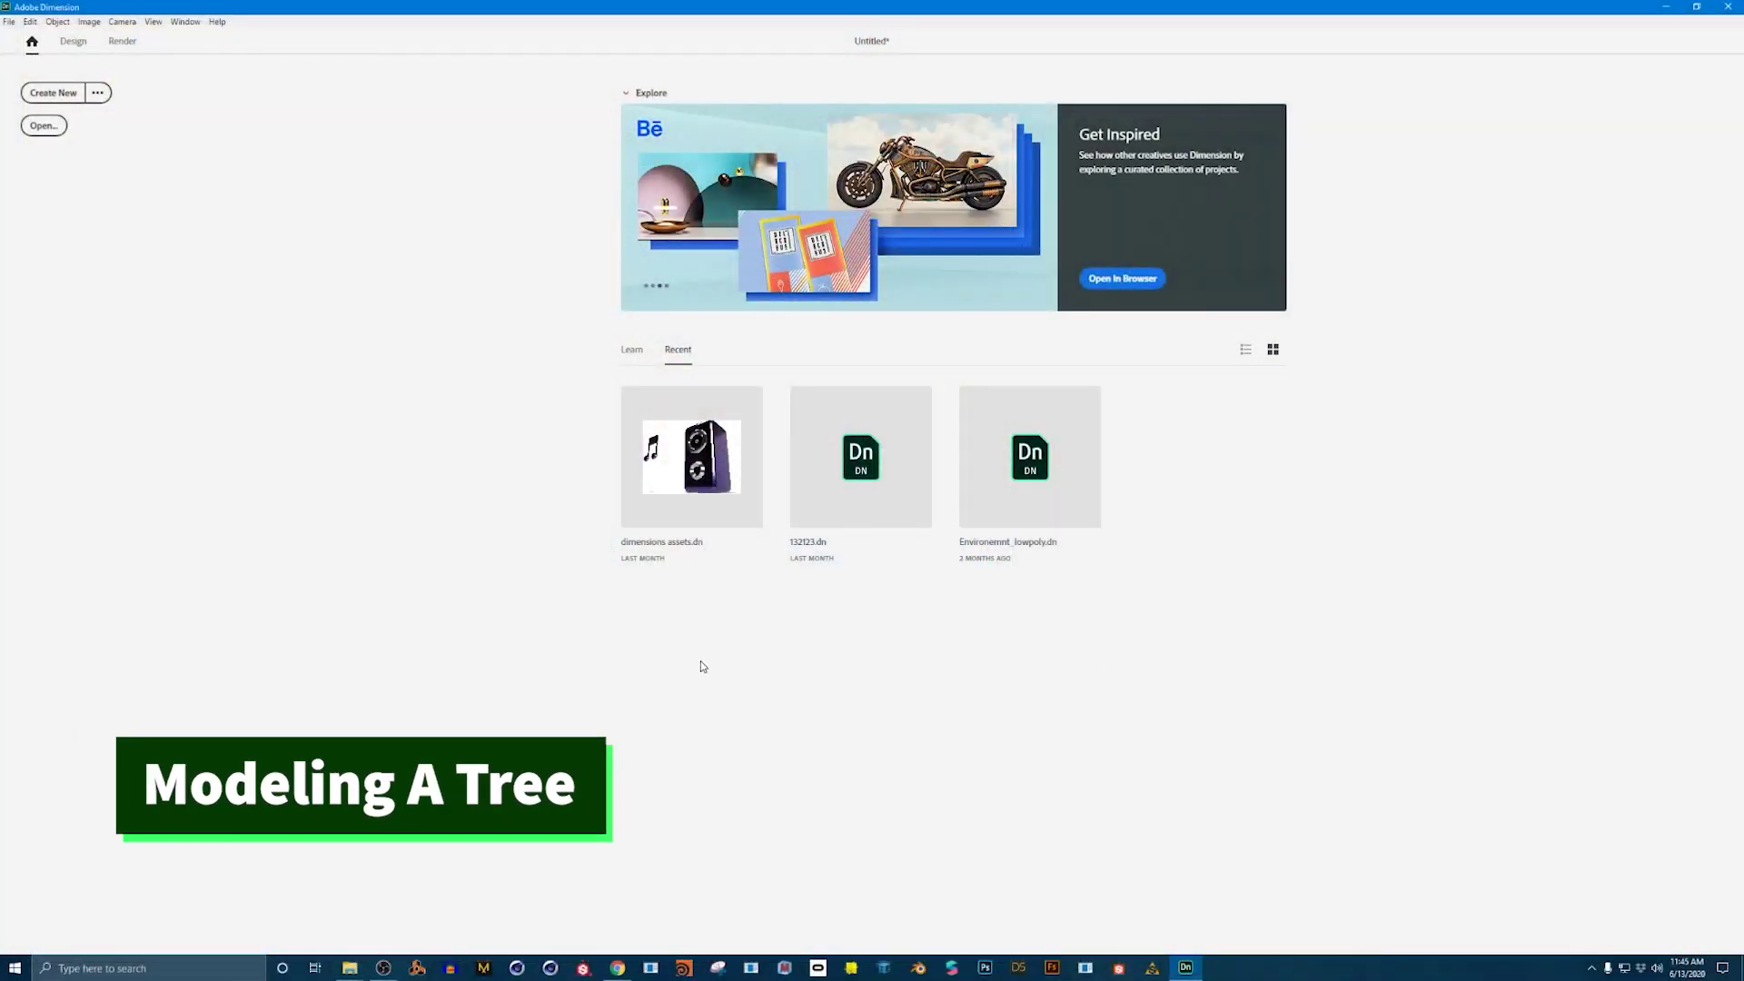
Create a new blank document with the default canvas.
{"action": "left_click", "coordinate": [75, 102]}
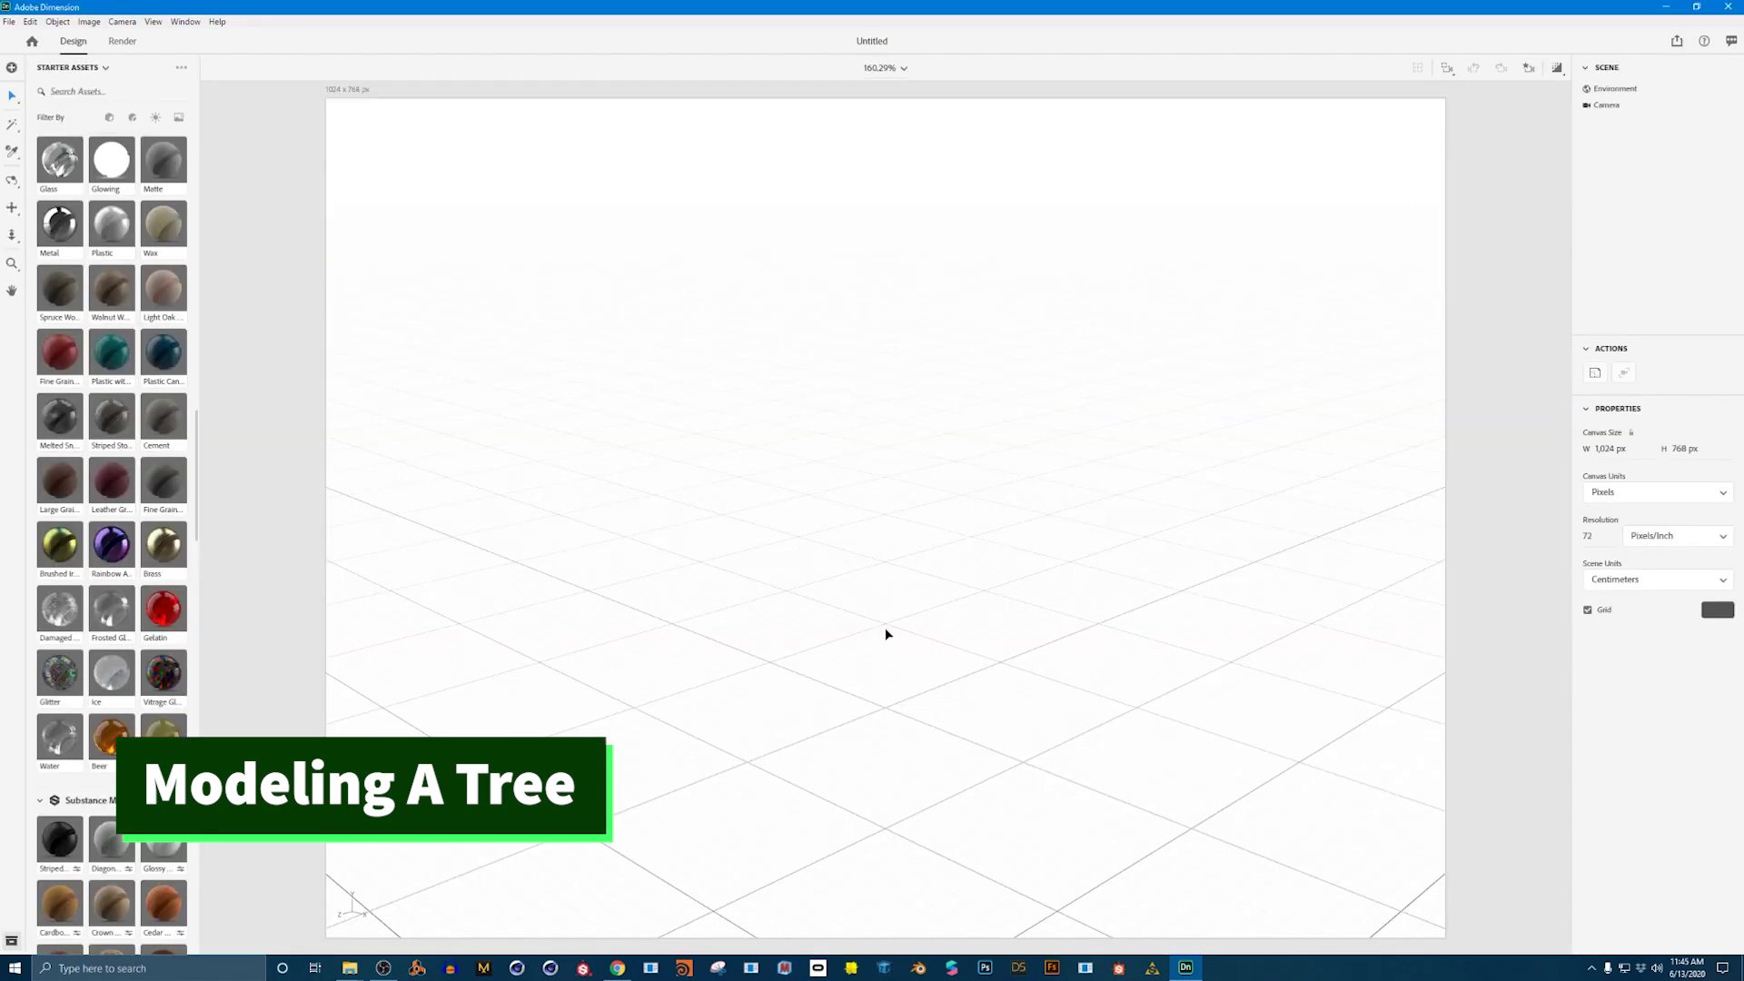
{"action": "right_click_drag", "start_coordinate": [864, 549], "coordinate": [928, 551]}
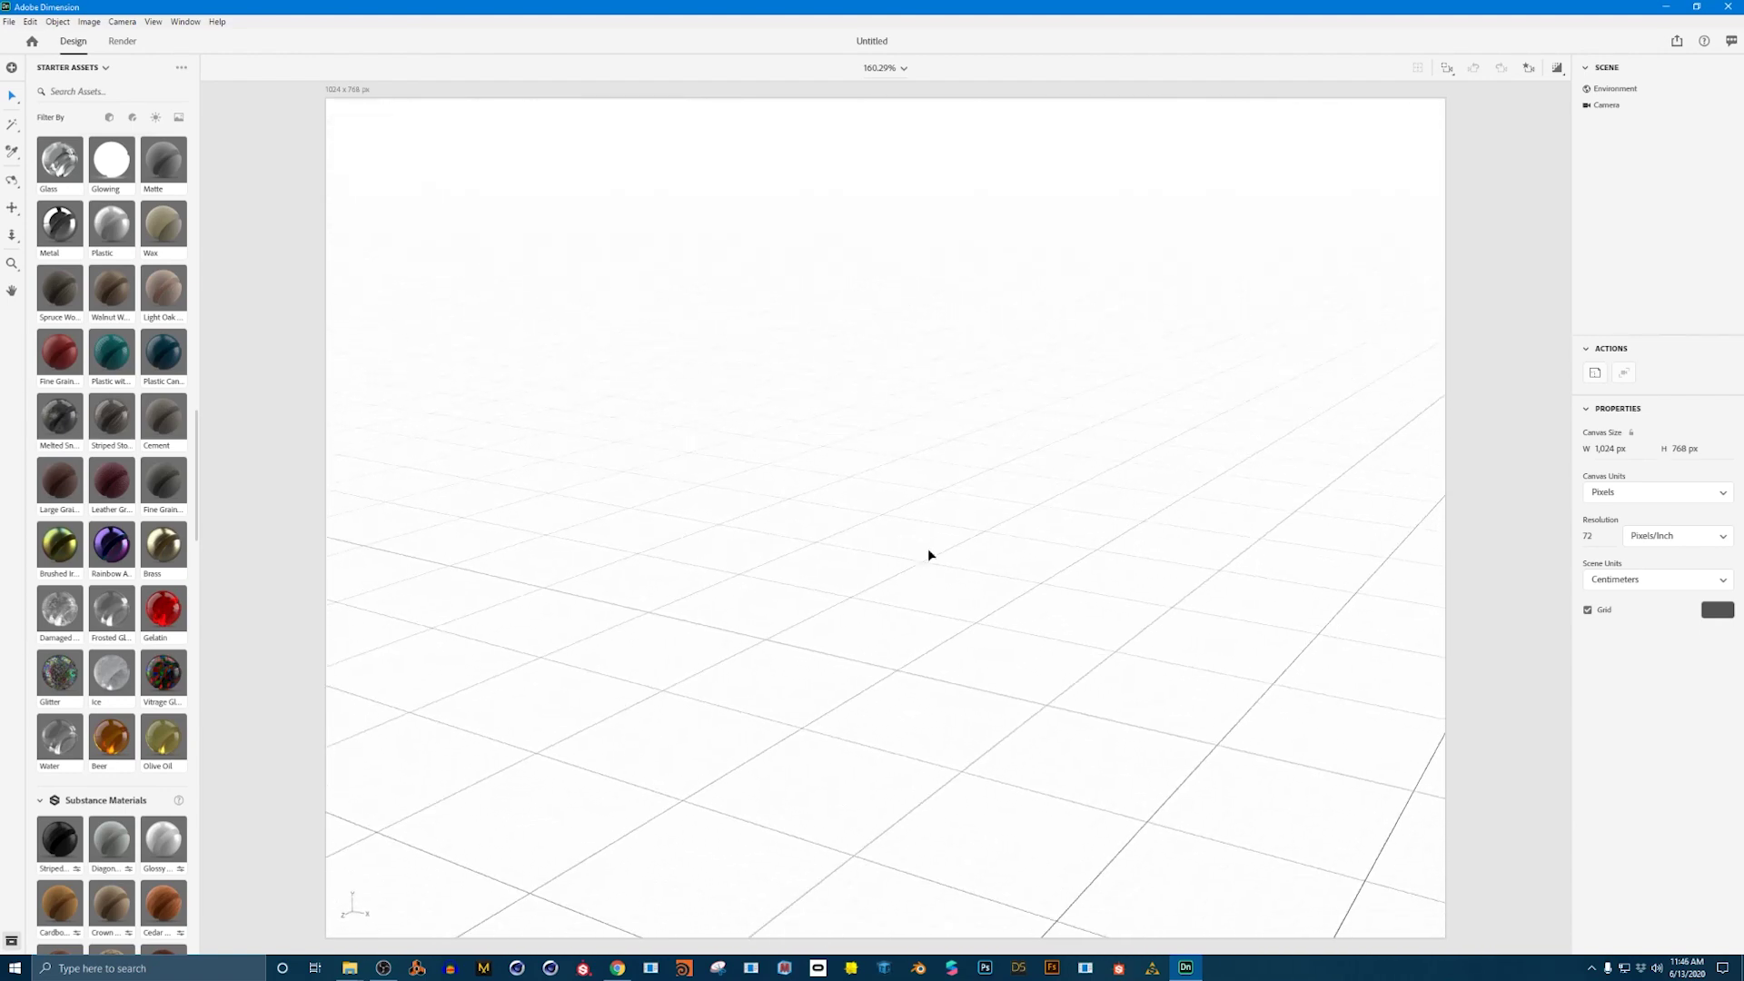
{"action": "middle_click_drag", "start_coordinate": [933, 525], "coordinate": [868, 533]}
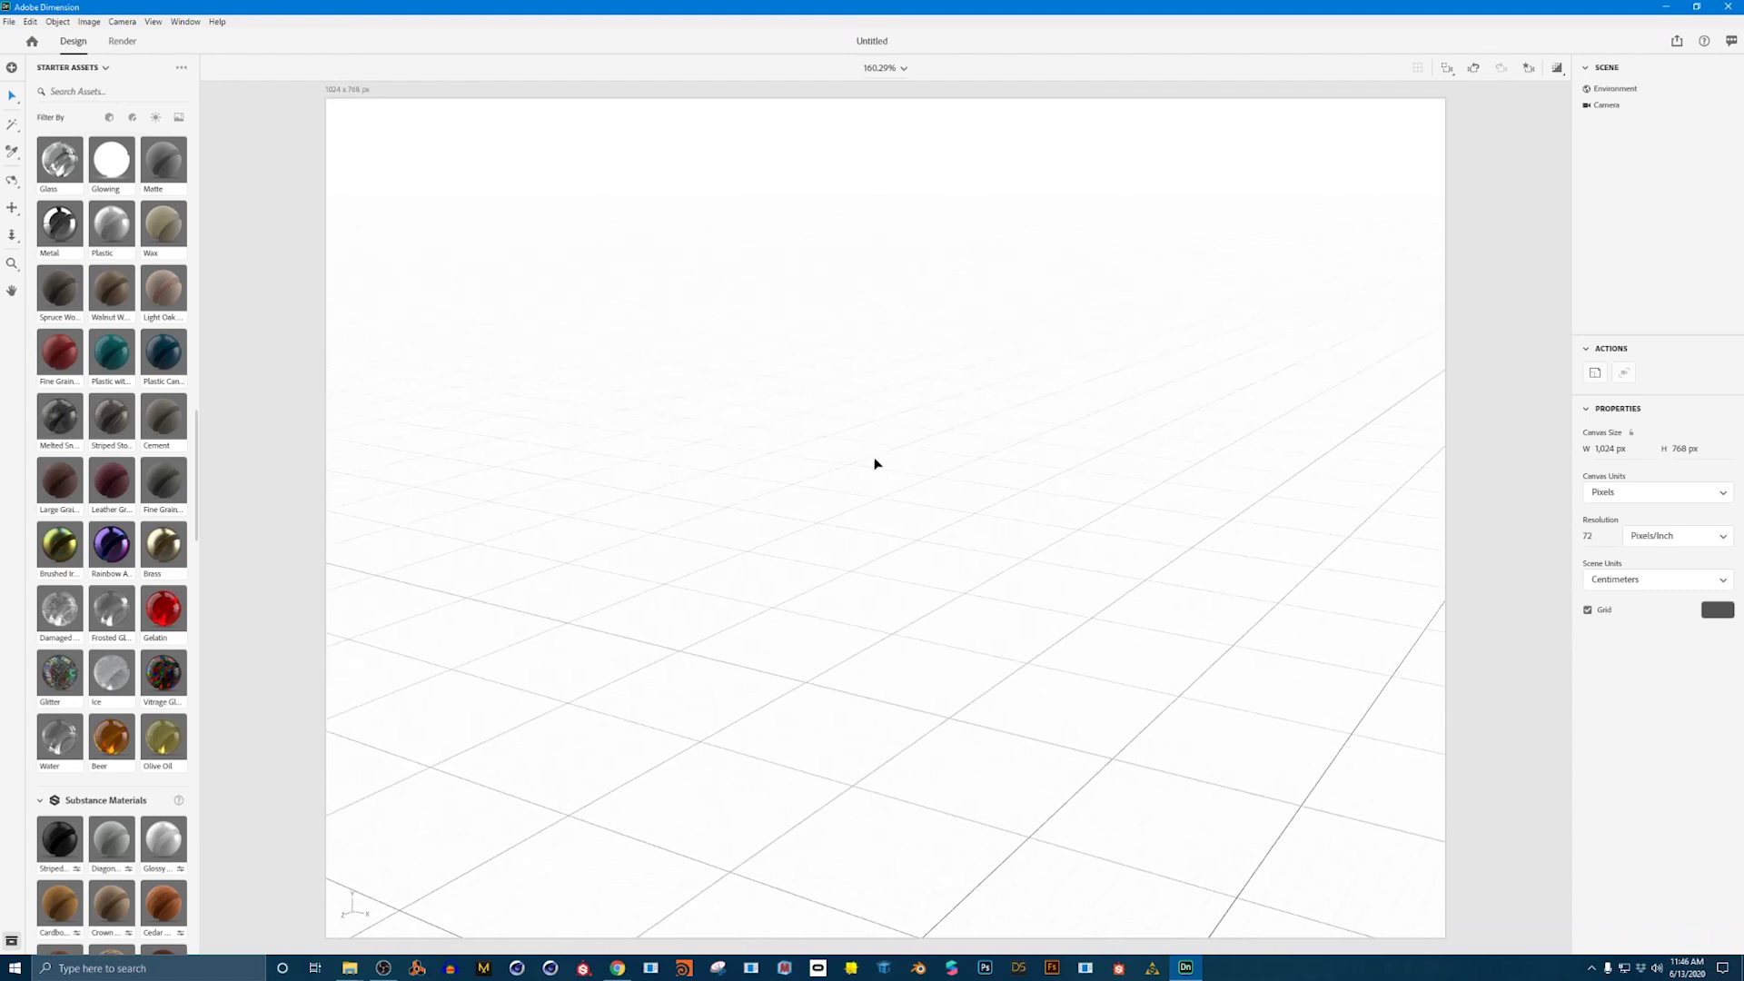
{"action": "left_click_drag", "start_coordinate": [626, 324], "coordinate": [1191, 753]}
Look through the starter assets, from basic shapes and models to materials and images.
{"action": "scroll", "coordinate": [102, 266], "scroll_direction": "down", "scroll_amount": 15}
{"action": "scroll", "coordinate": [101, 266], "scroll_direction": "up", "scroll_amount": 5}
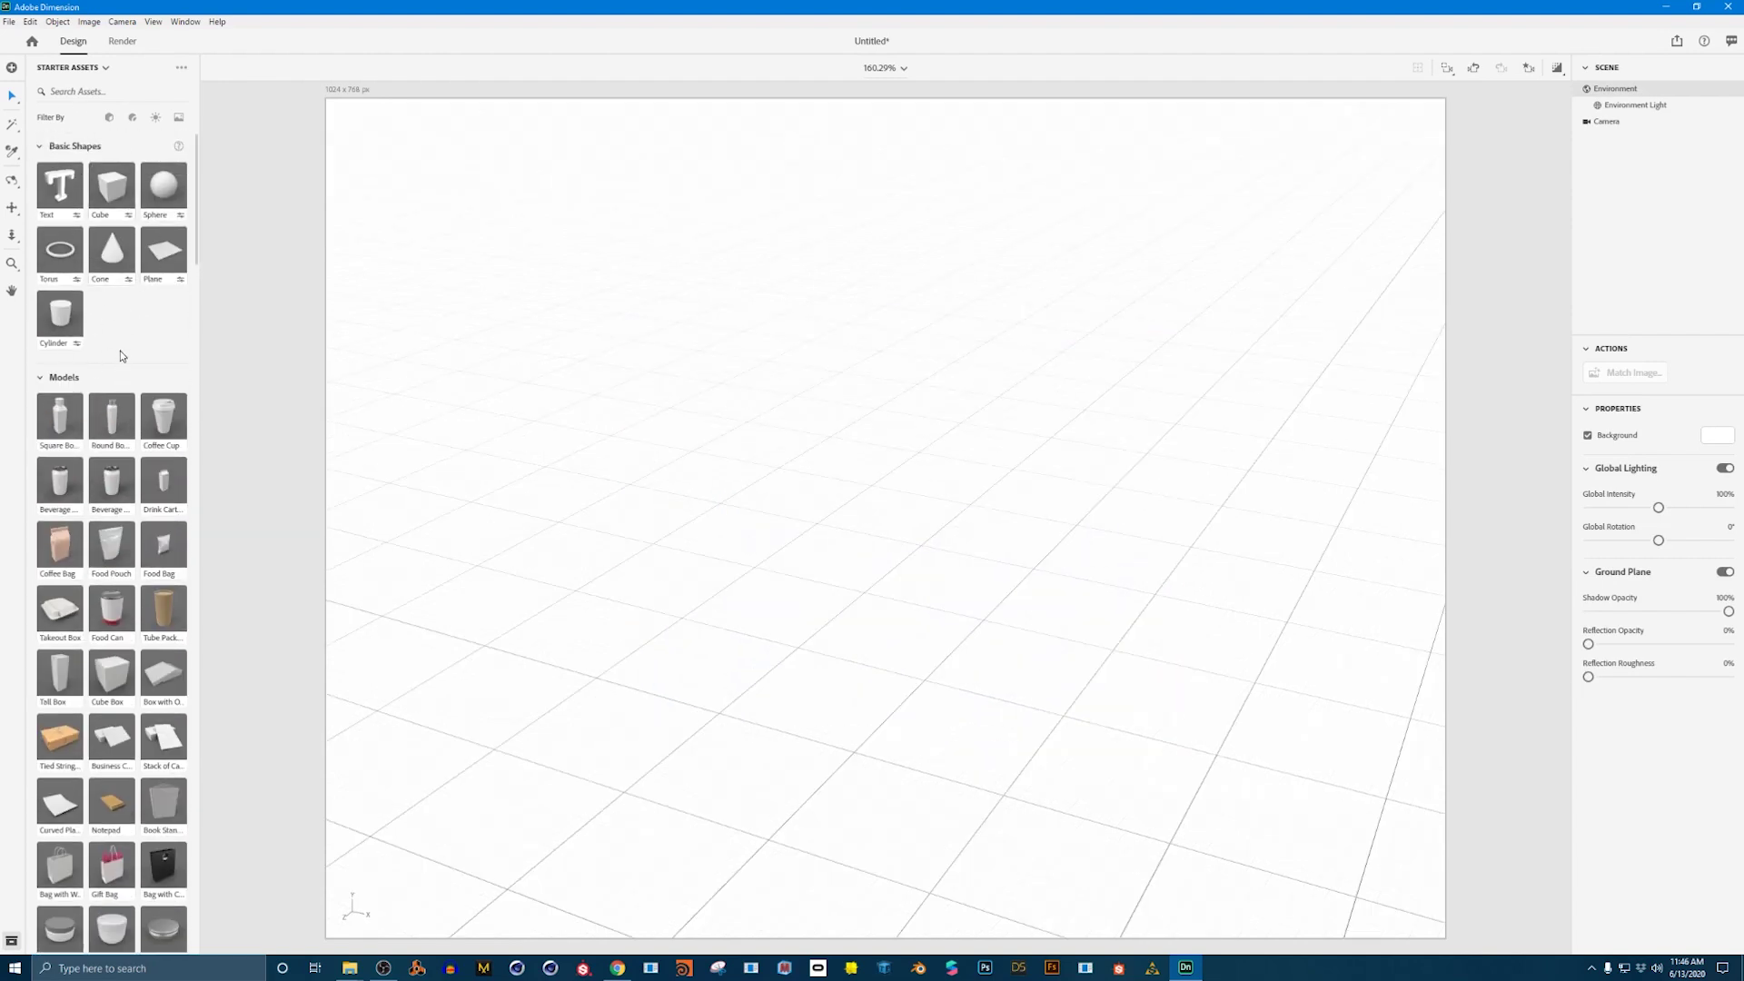
{"action": "scroll", "coordinate": [120, 475], "scroll_direction": "down", "scroll_amount": 20}
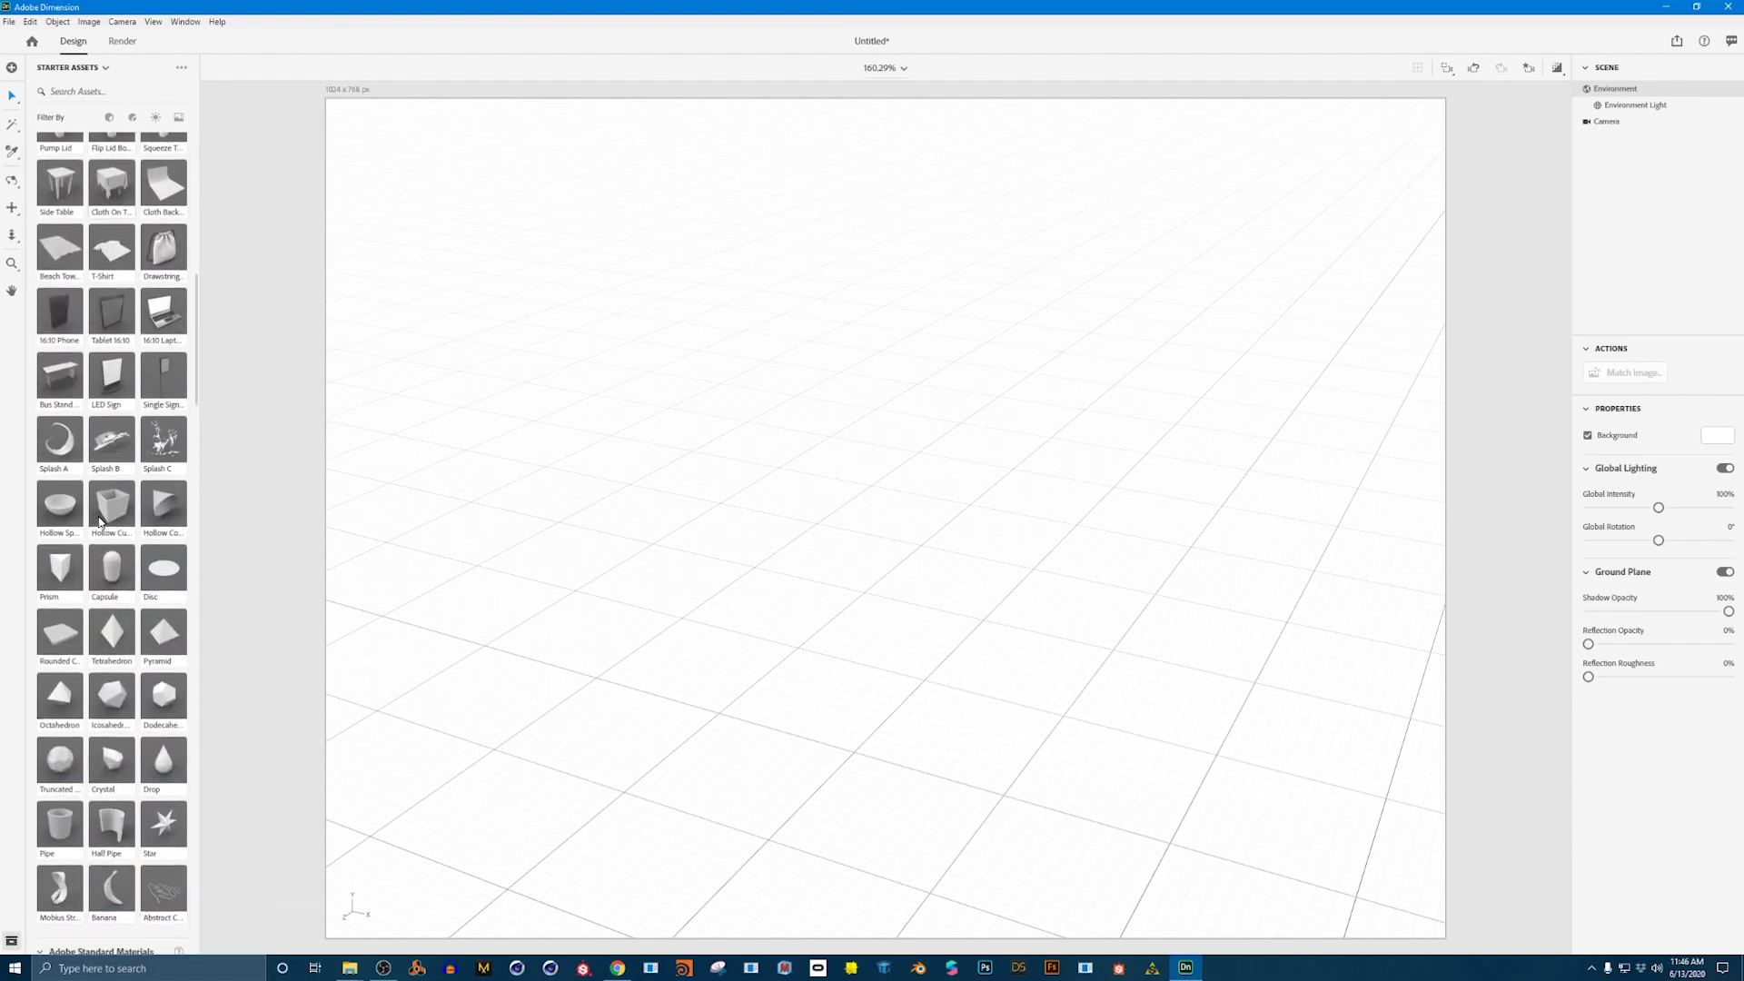
{"action": "scroll", "coordinate": [101, 521], "scroll_direction": "down", "scroll_amount": 1}
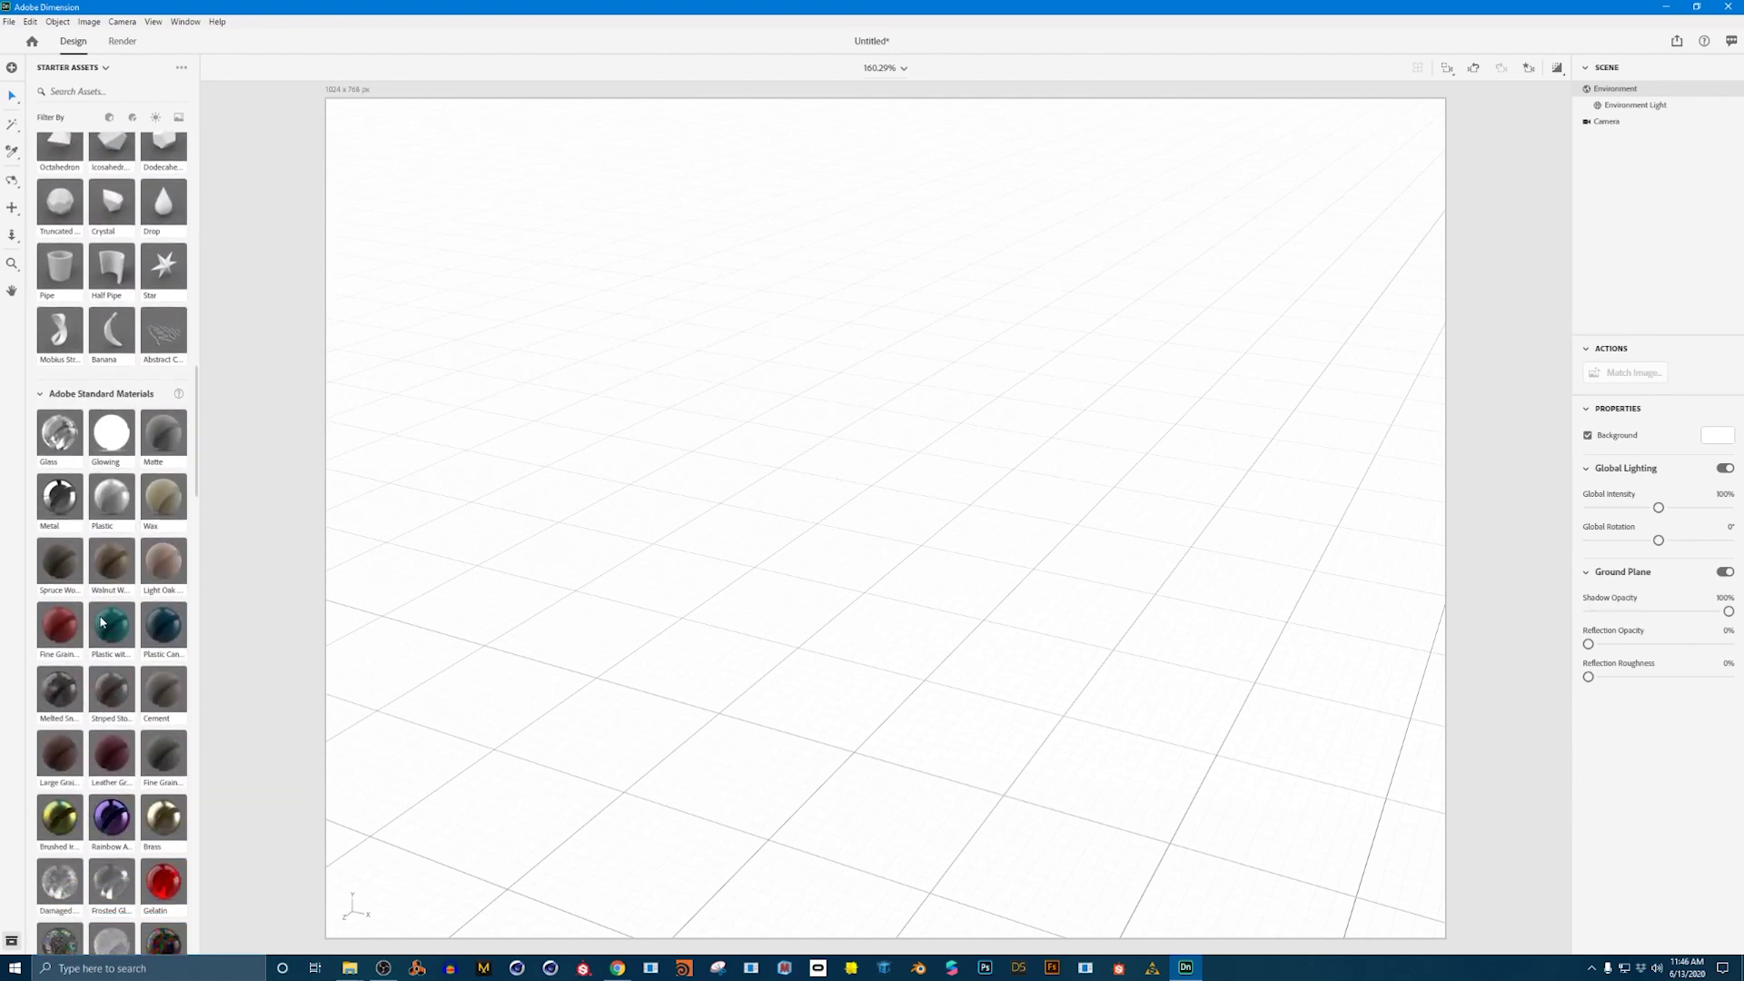
{"action": "scroll", "coordinate": [98, 606], "scroll_direction": "down", "scroll_amount": 20}
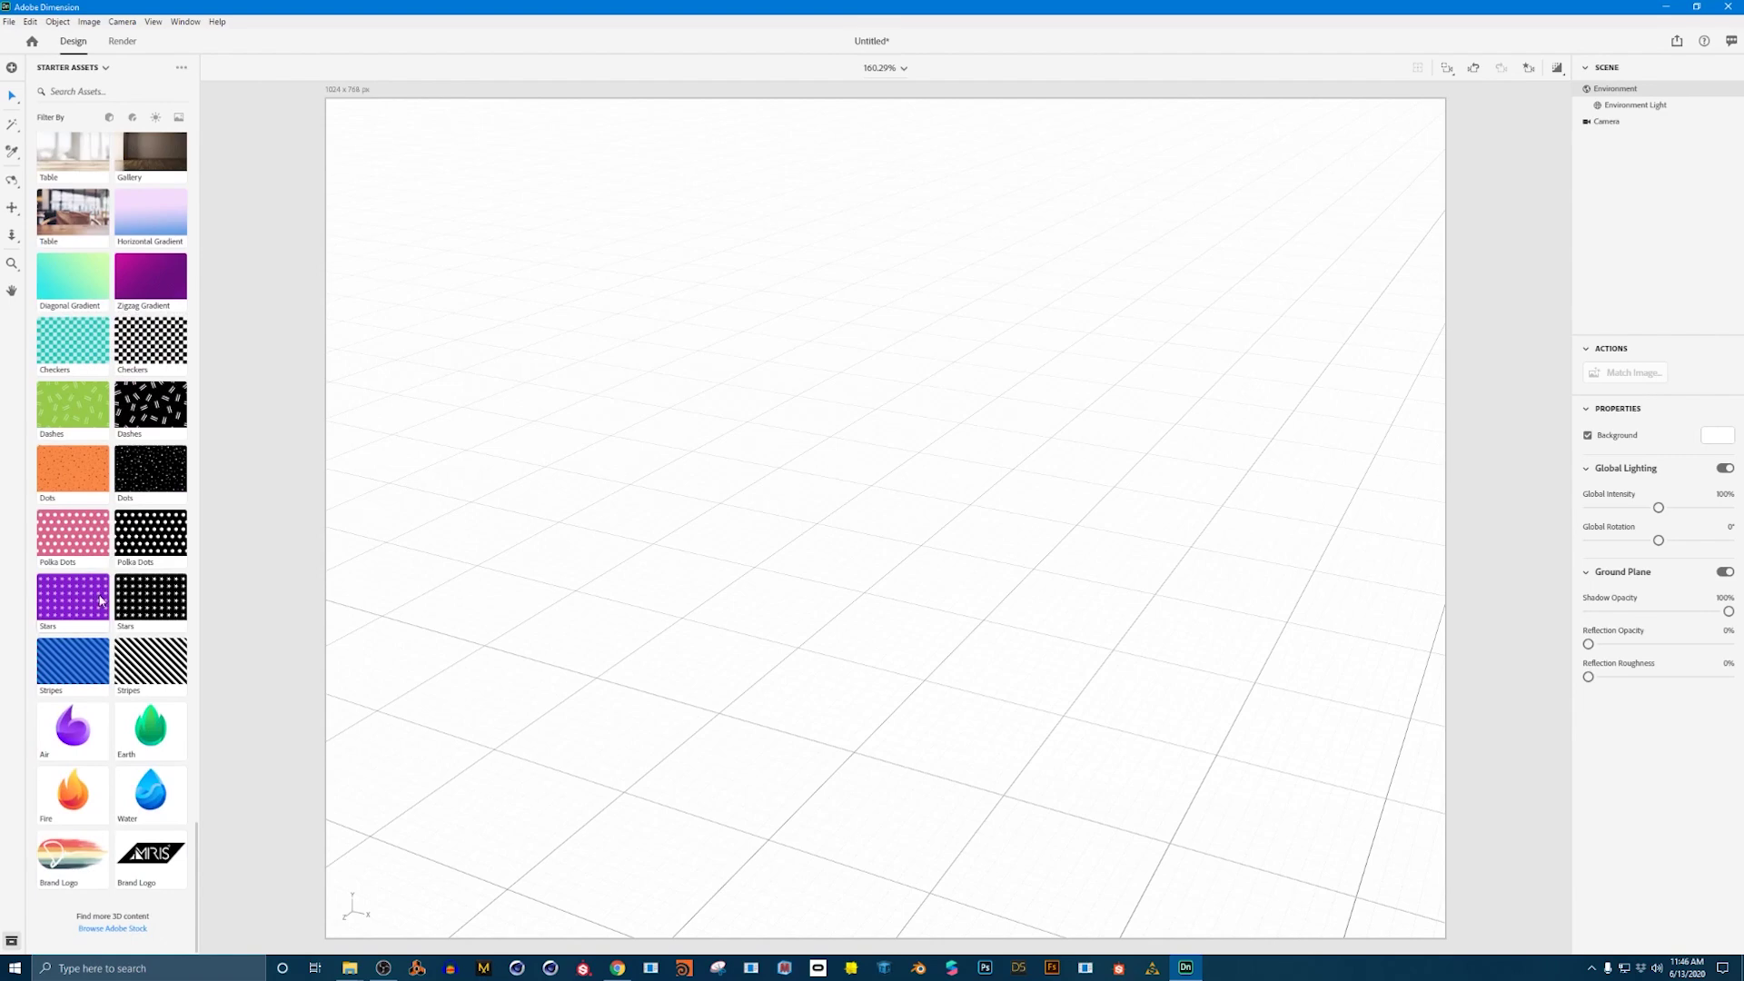
{"action": "scroll", "coordinate": [116, 482], "scroll_direction": "up", "scroll_amount": 20}
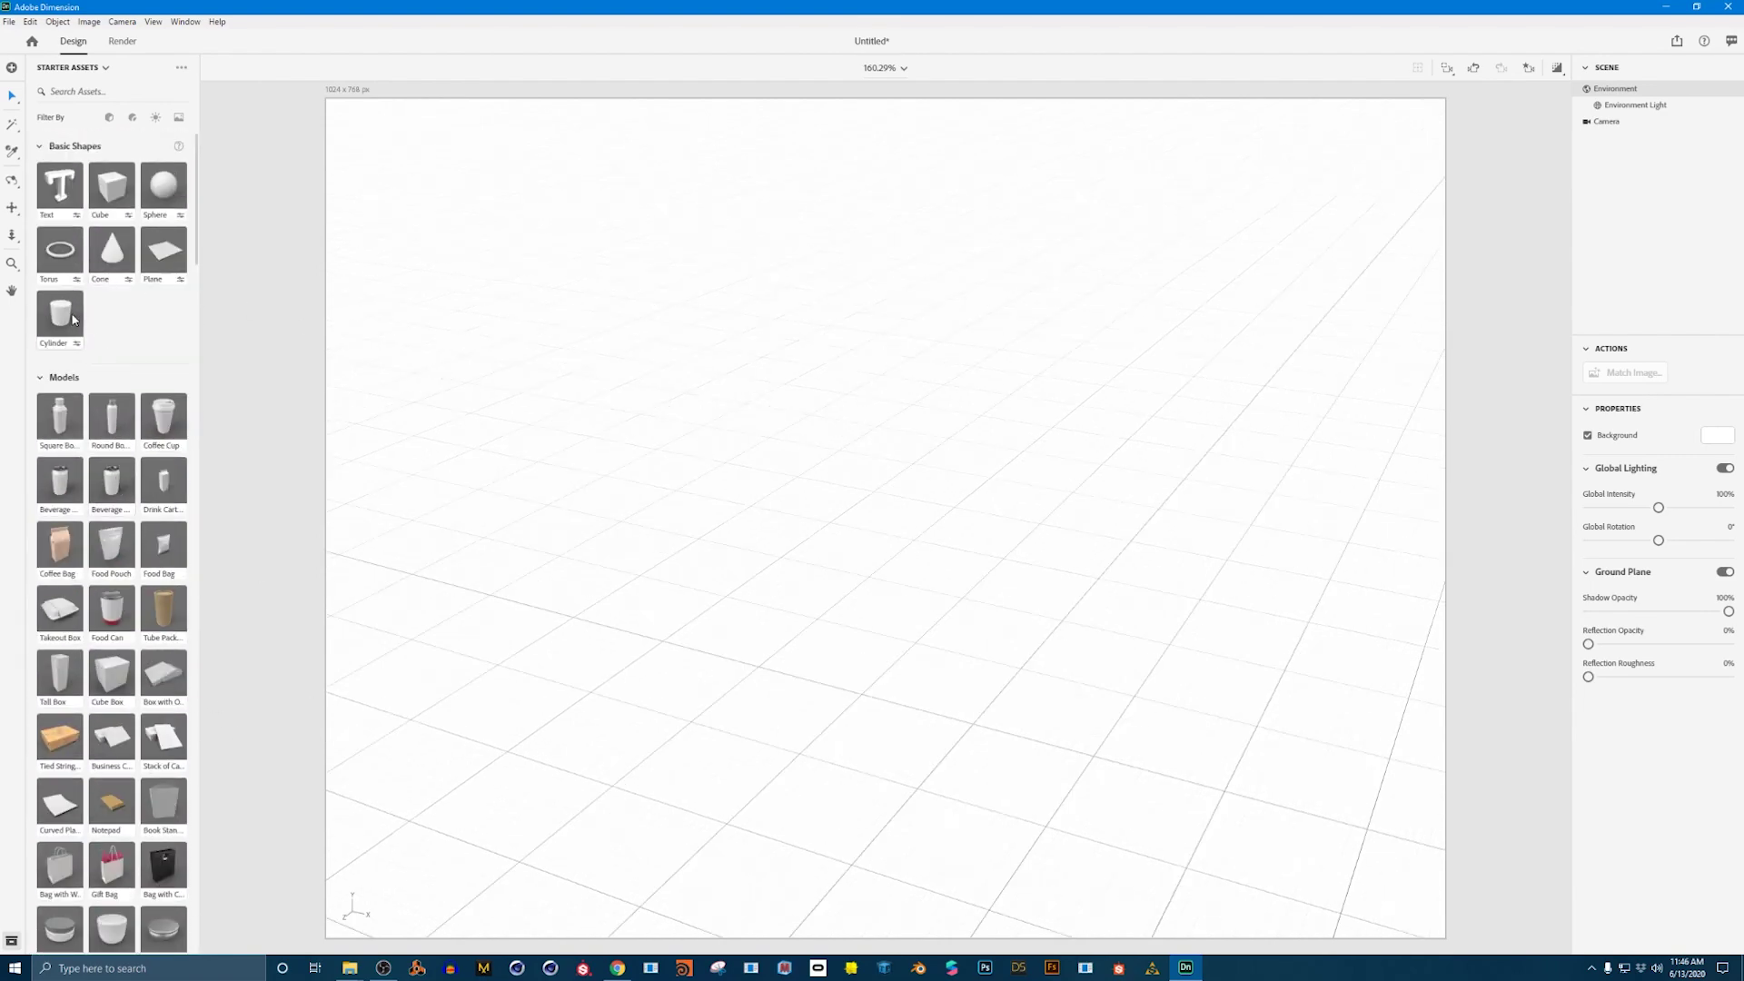
Add a cylinder as the tree trunk, with a radius of 3 cm and 5 sides.
{"action": "left_click", "coordinate": [61, 313]}
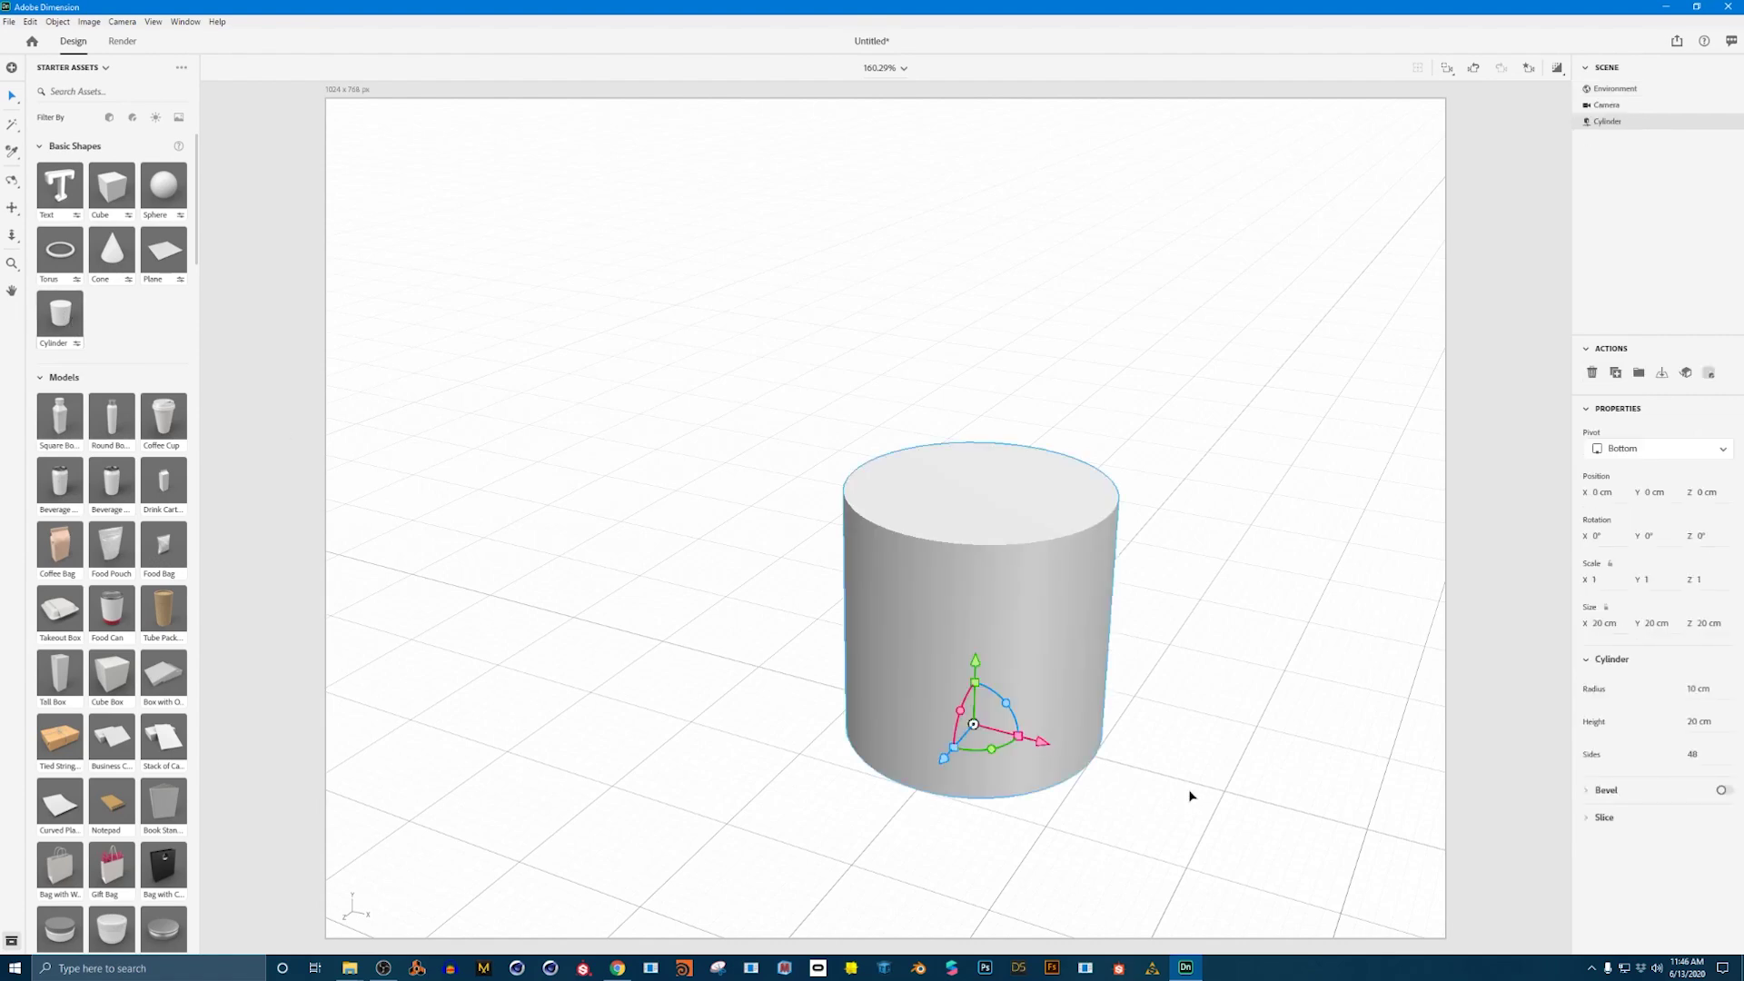
{"action": "middle_click_drag", "start_coordinate": [1190, 796], "coordinate": [1078, 642]}
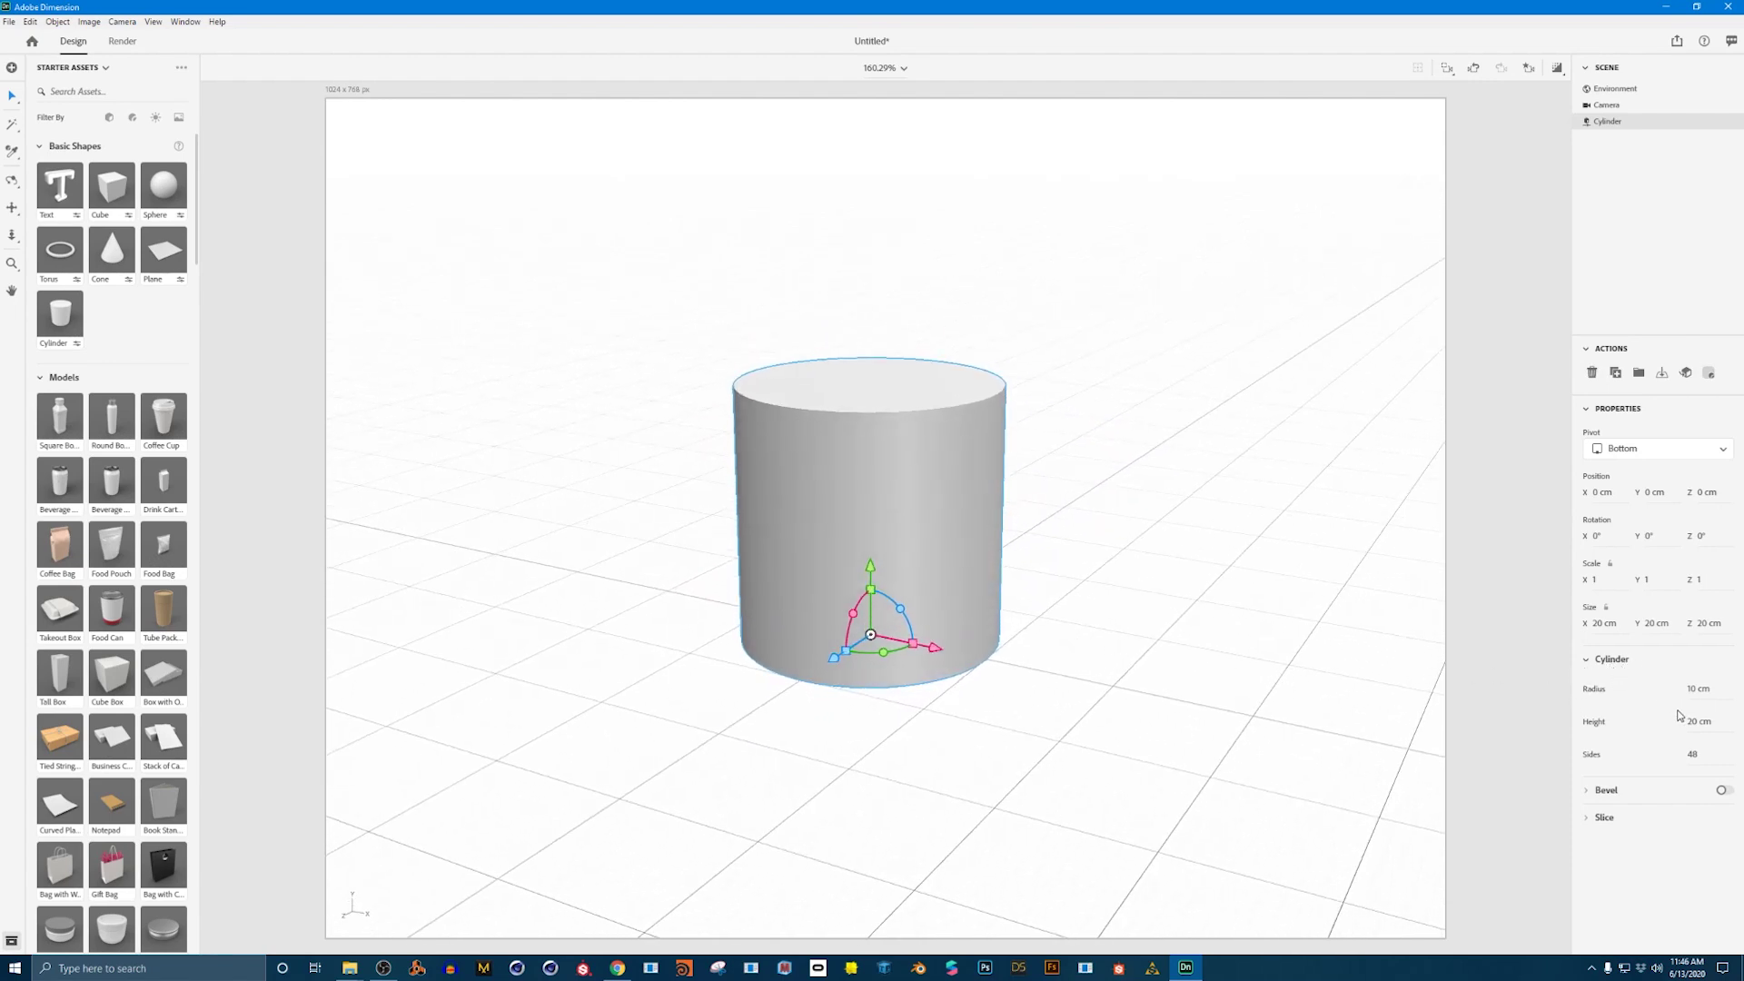
{"action": "mouse_move", "coordinate": [1698, 692]}
{"action": "left_mouse_down"}
{"action": "mouse_move", "coordinate": [1644, 692]}
{"action": "mouse_move", "coordinate": [1697, 692]}
{"action": "left_mouse_up"}
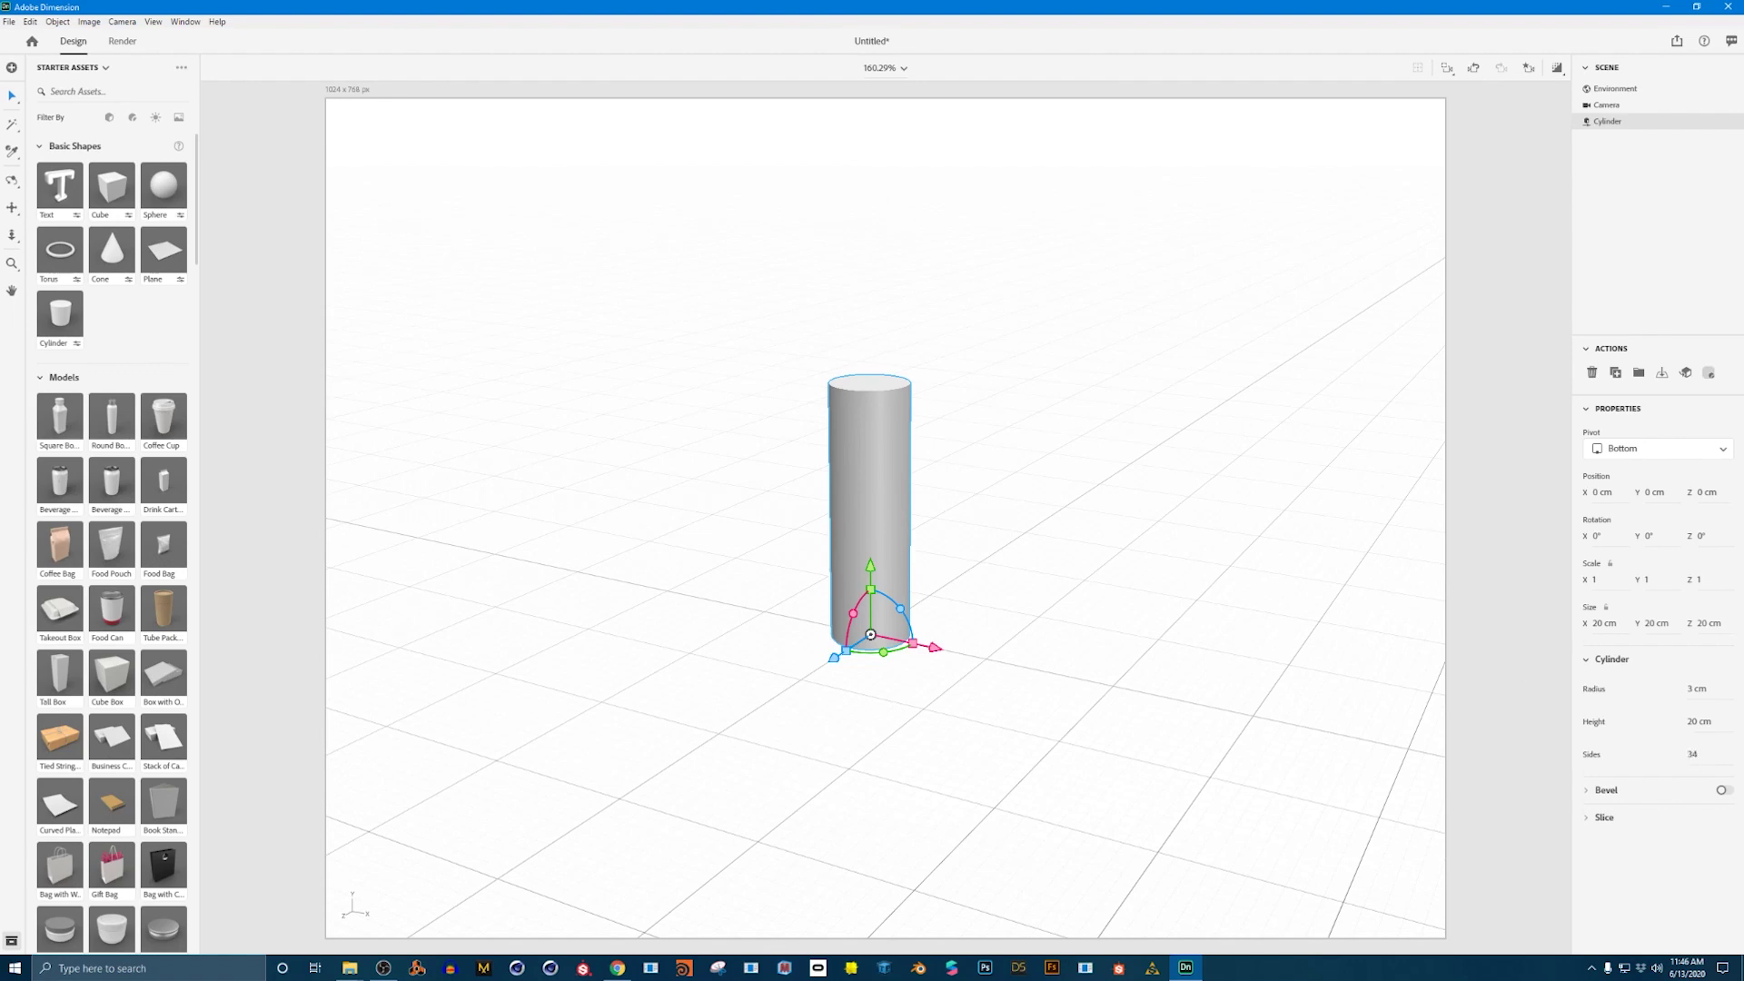
{"action": "left_click_drag", "start_coordinate": [1691, 756], "coordinate": [1675, 756]}
{"action": "mouse_move", "coordinate": [1086, 489]}
{"action": "right_mouse_down"}
{"action": "mouse_move", "coordinate": [1235, 655]}
{"action": "mouse_move", "coordinate": [1506, 601]}
{"action": "mouse_move", "coordinate": [1523, 748]}
{"action": "mouse_move", "coordinate": [744, 557]}
{"action": "mouse_move", "coordinate": [1090, 549]}
{"action": "mouse_move", "coordinate": [934, 479]}
{"action": "mouse_move", "coordinate": [899, 495]}
{"action": "mouse_move", "coordinate": [1078, 490]}
{"action": "mouse_move", "coordinate": [1214, 444]}
{"action": "mouse_move", "coordinate": [1195, 580]}
{"action": "mouse_move", "coordinate": [991, 427]}
{"action": "mouse_move", "coordinate": [1199, 482]}
{"action": "mouse_move", "coordinate": [1012, 475]}
{"action": "mouse_move", "coordinate": [1114, 473]}
{"action": "right_mouse_up"}
{"action": "right_click_drag", "start_coordinate": [961, 349], "coordinate": [759, 394]}
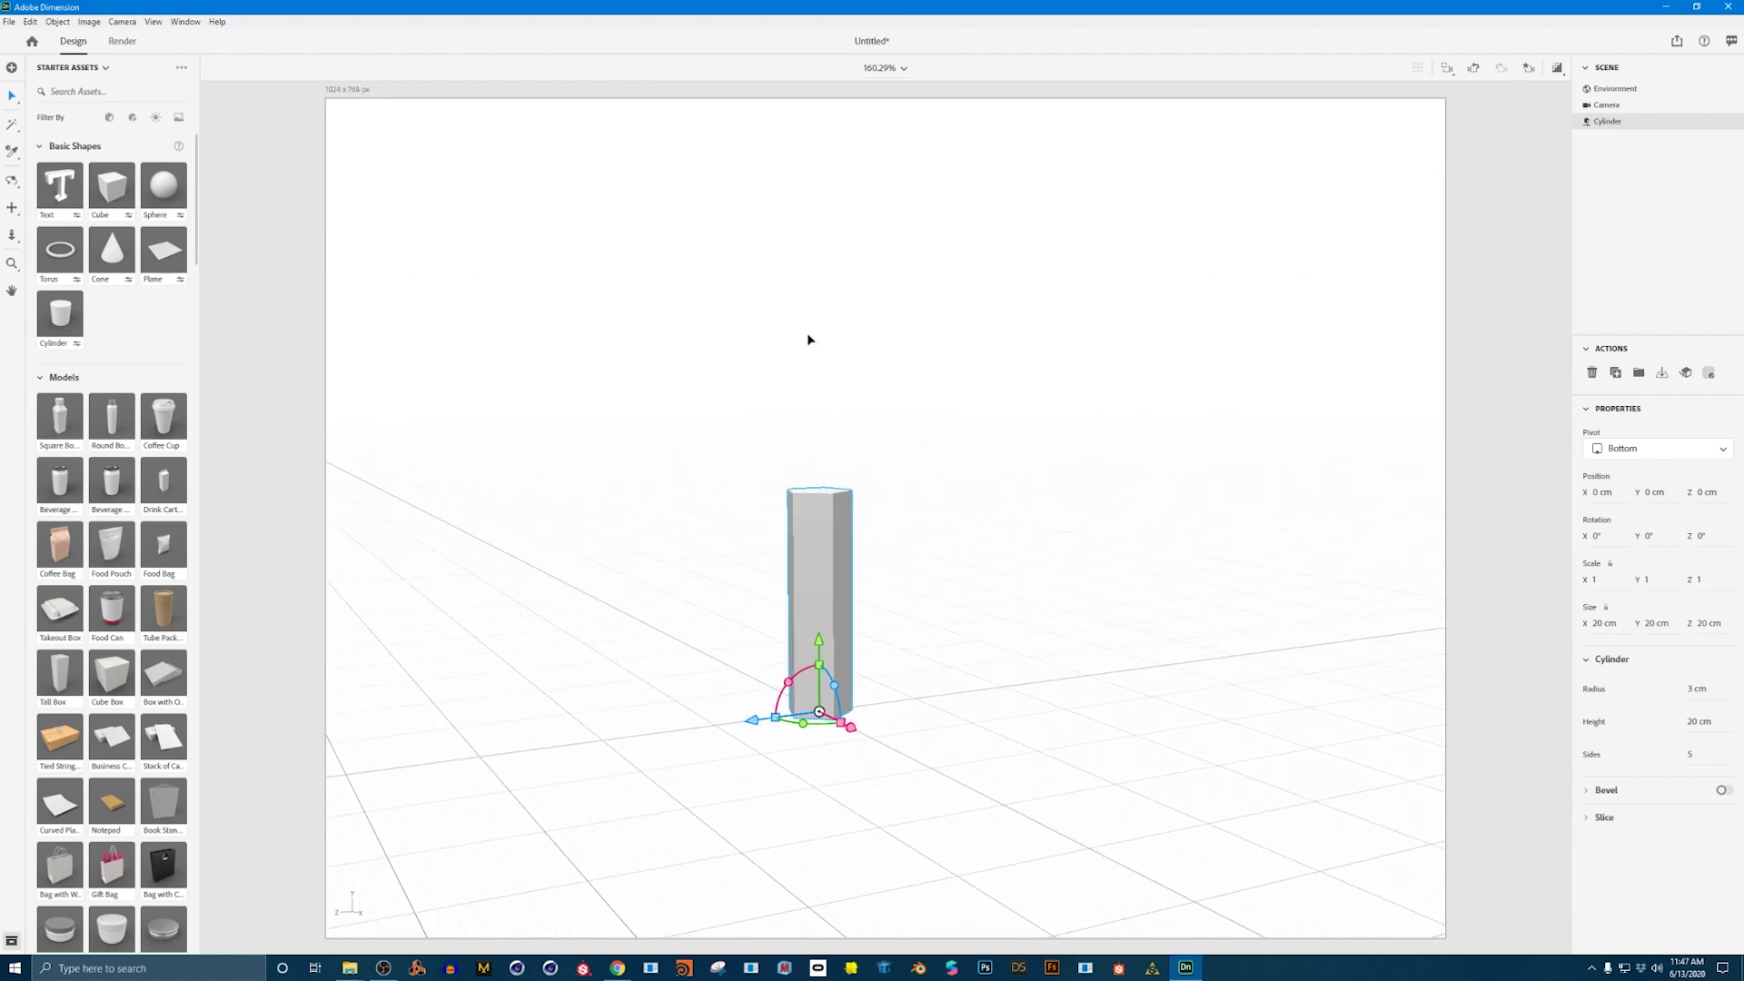
Add a sphere and raise it to about 13.9 cm in Y so it sits on the trunk.
{"action": "left_click", "coordinate": [164, 189]}
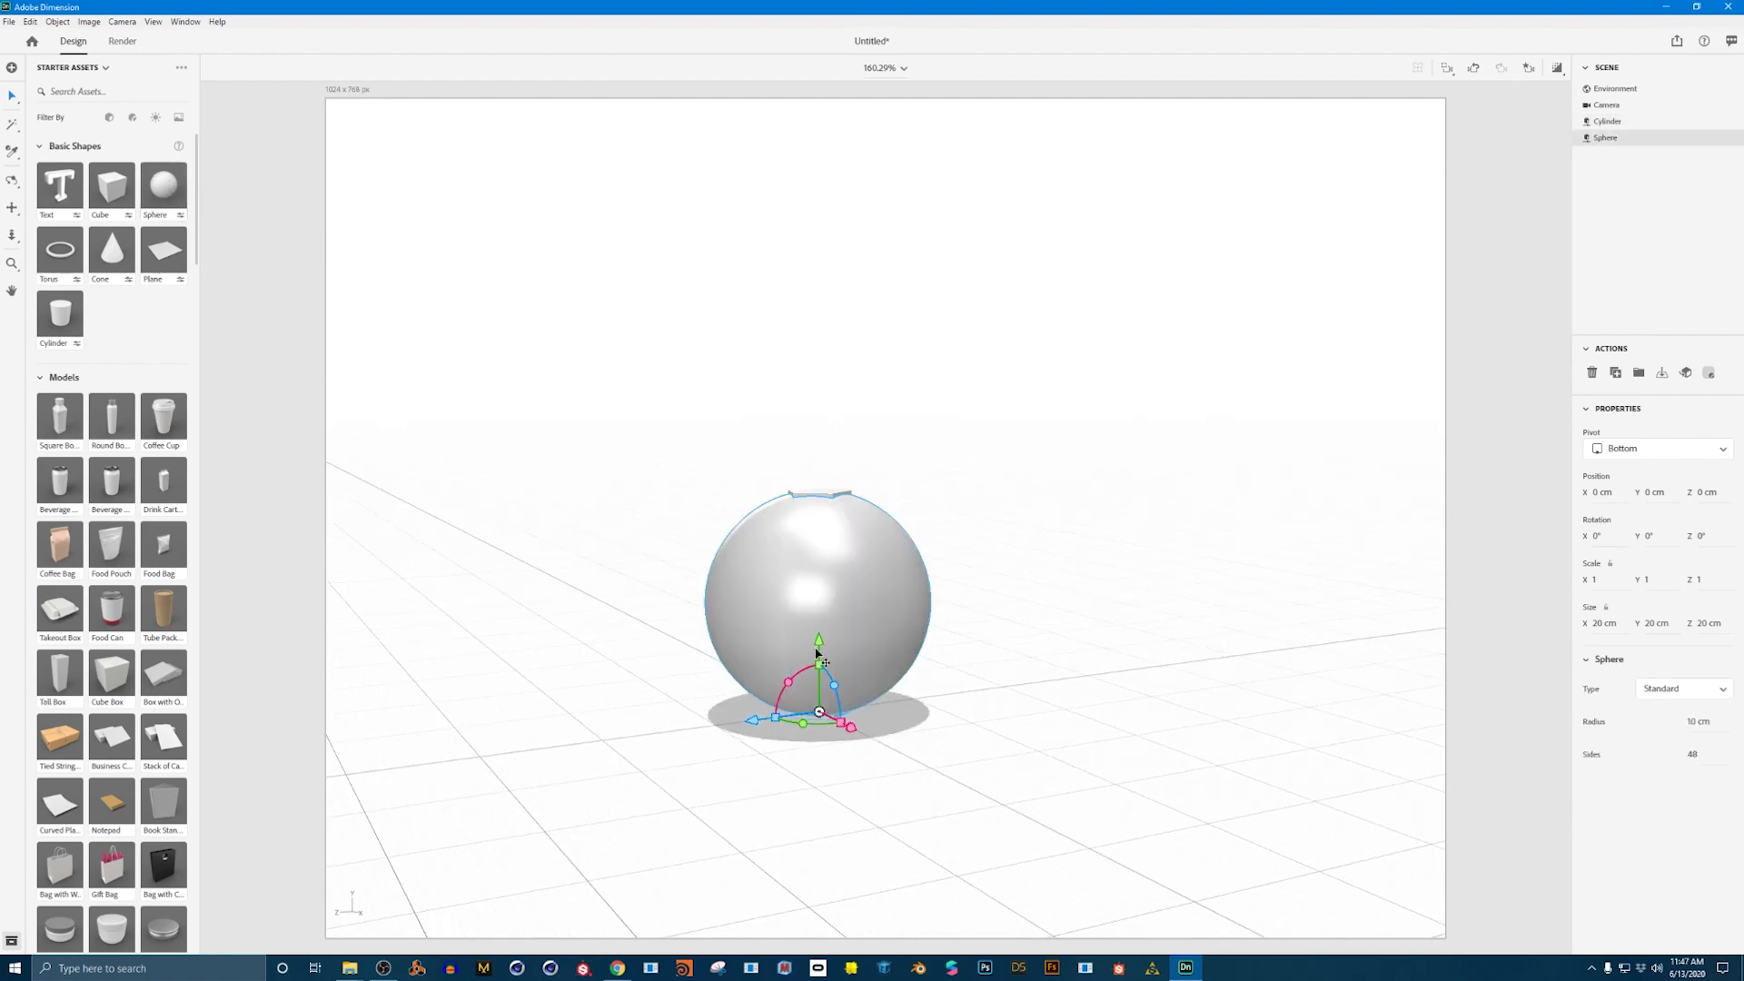
{"action": "left_click_drag", "start_coordinate": [819, 643], "coordinate": [820, 518]}
{"action": "right_click_drag", "start_coordinate": [854, 526], "coordinate": [1086, 572]}
{"action": "scroll", "coordinate": [870, 520], "scroll_direction": "up", "scroll_amount": 1}
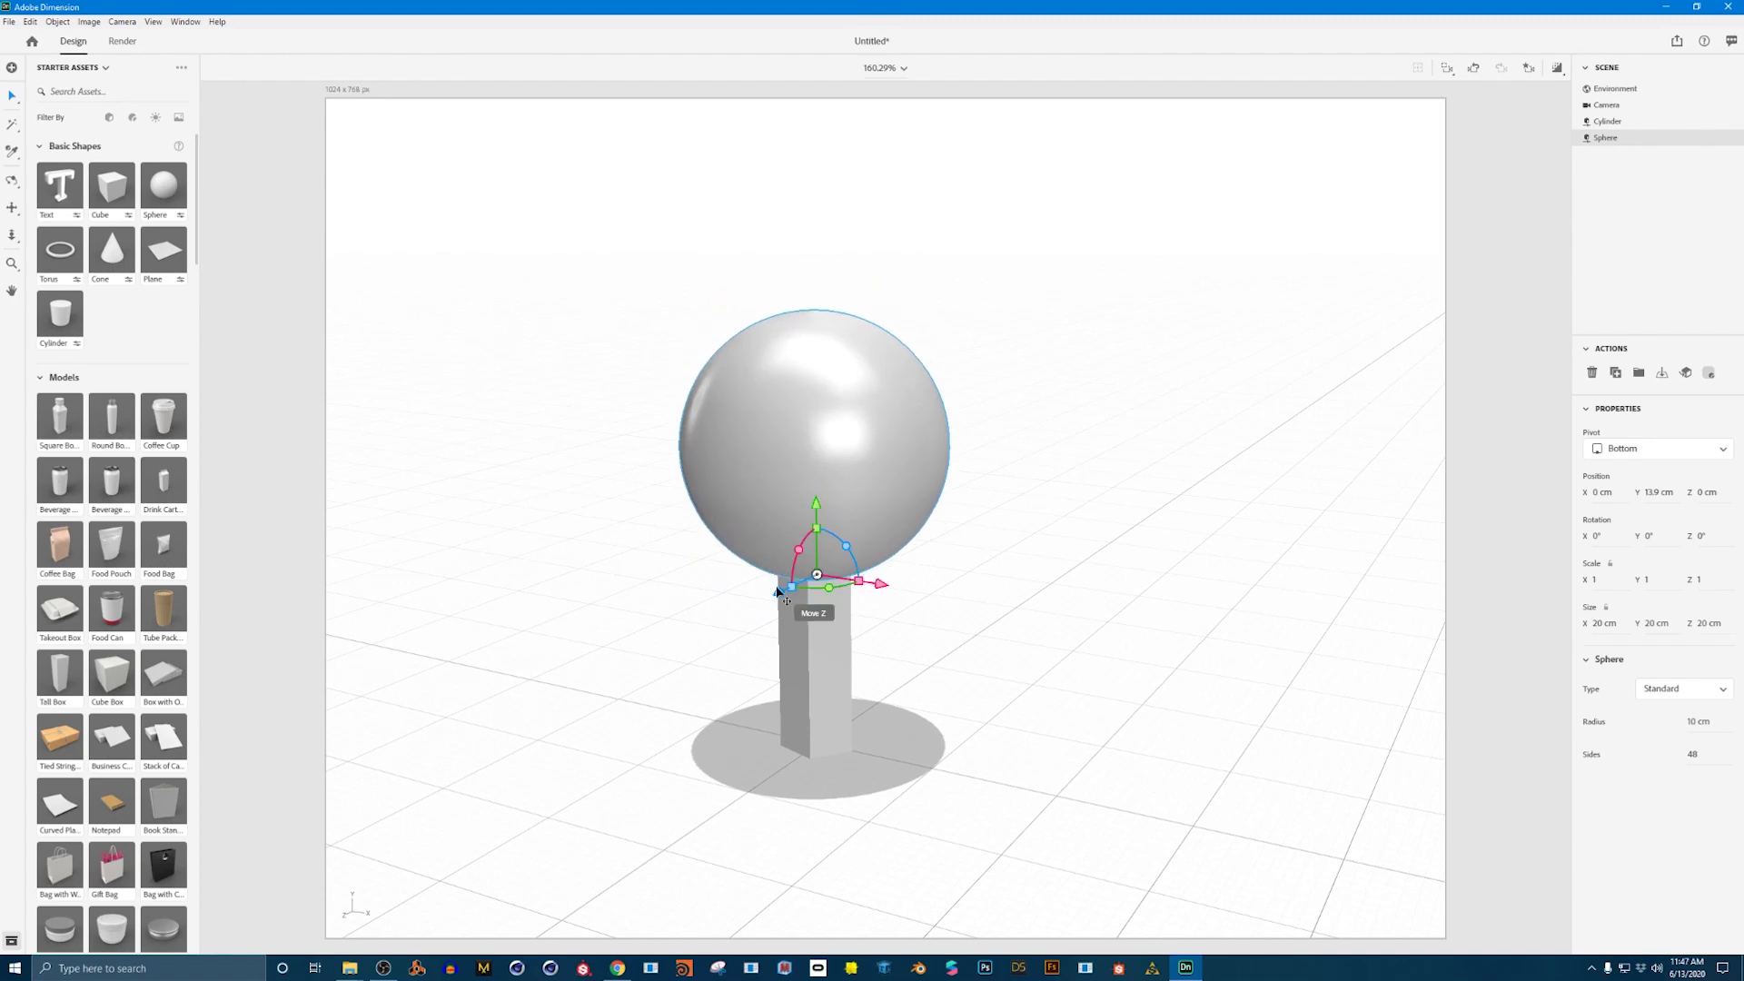
Try moving the sphere off the trunk and rotating it, undoing both changes.
{"action": "left_click_drag", "start_coordinate": [779, 576], "coordinate": [898, 616]}
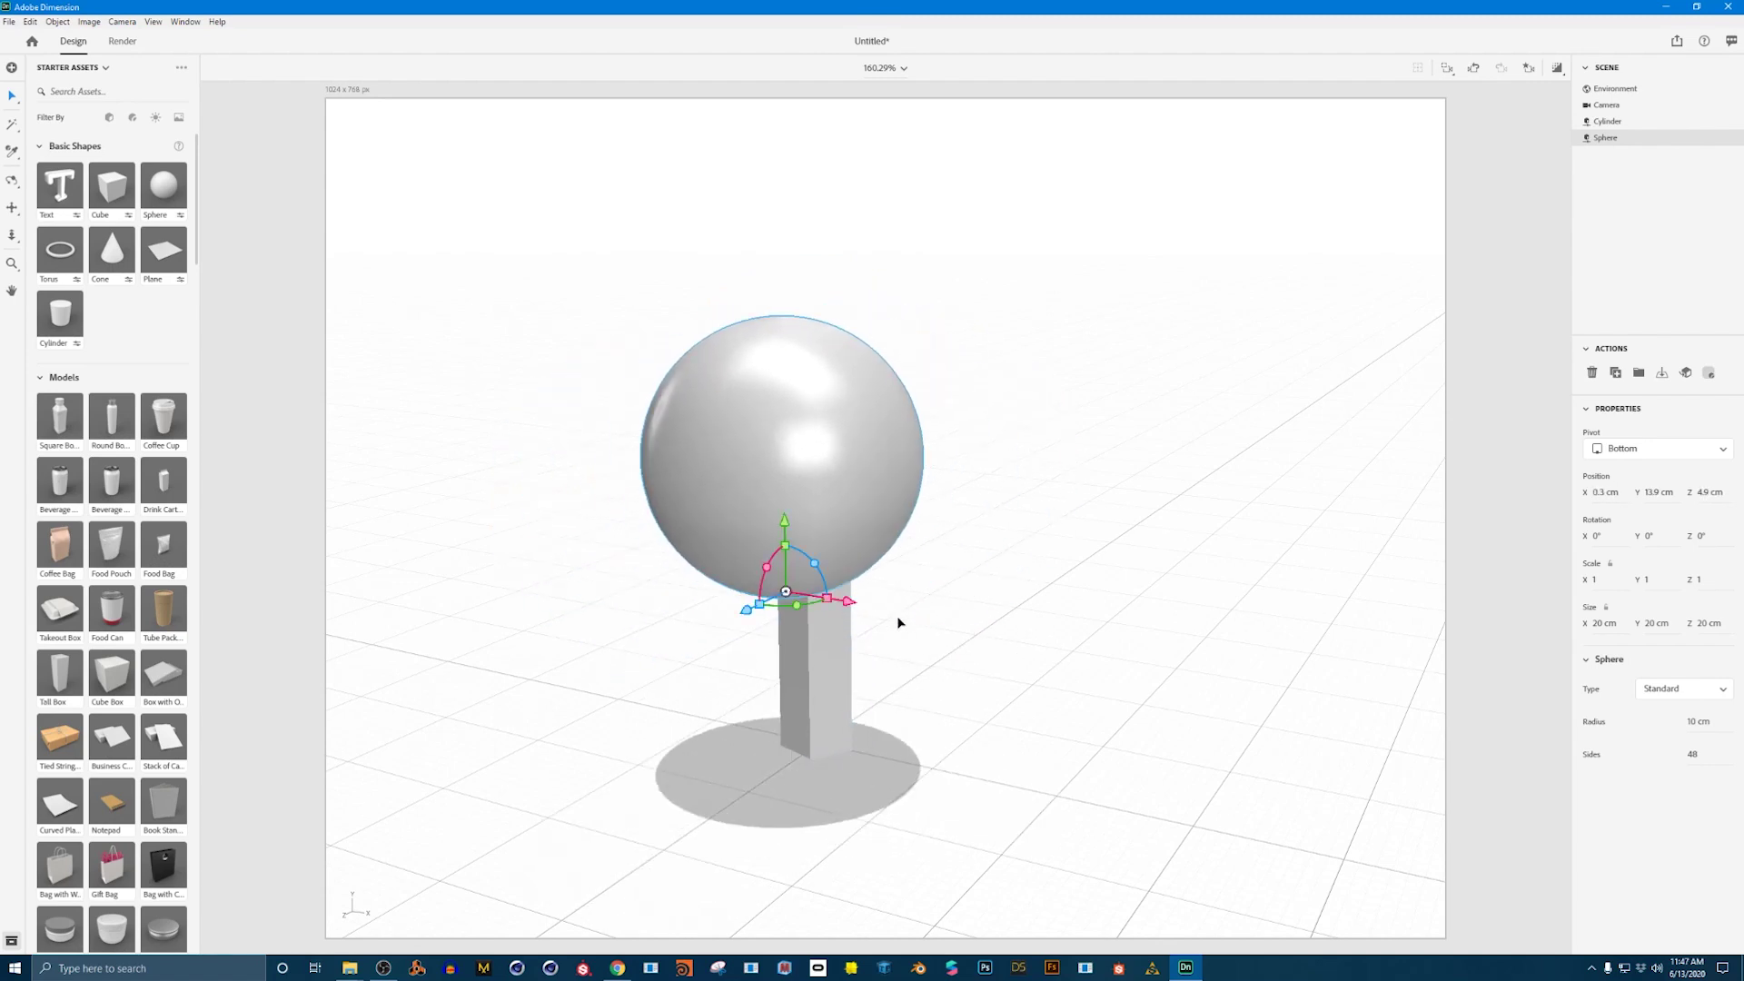
{"action": "key", "text": "ctrl+z"}
{"action": "key", "text": "ctrl+z"}
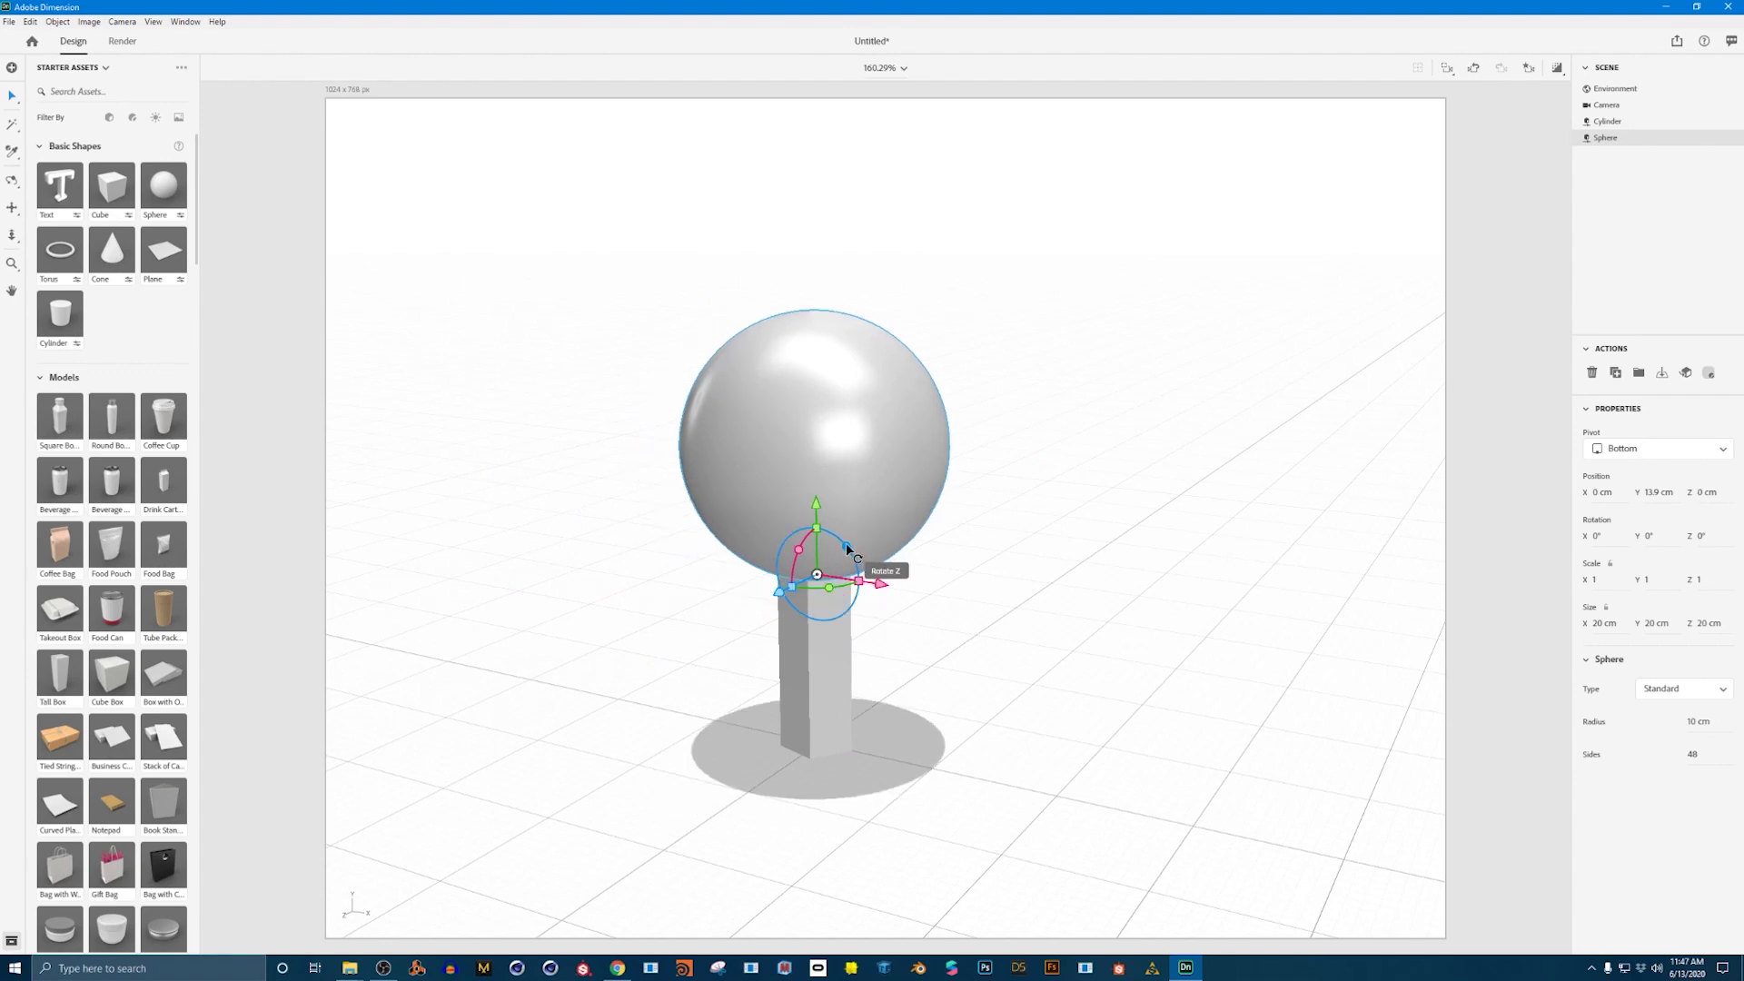
{"action": "left_click_drag", "start_coordinate": [847, 549], "coordinate": [799, 523]}
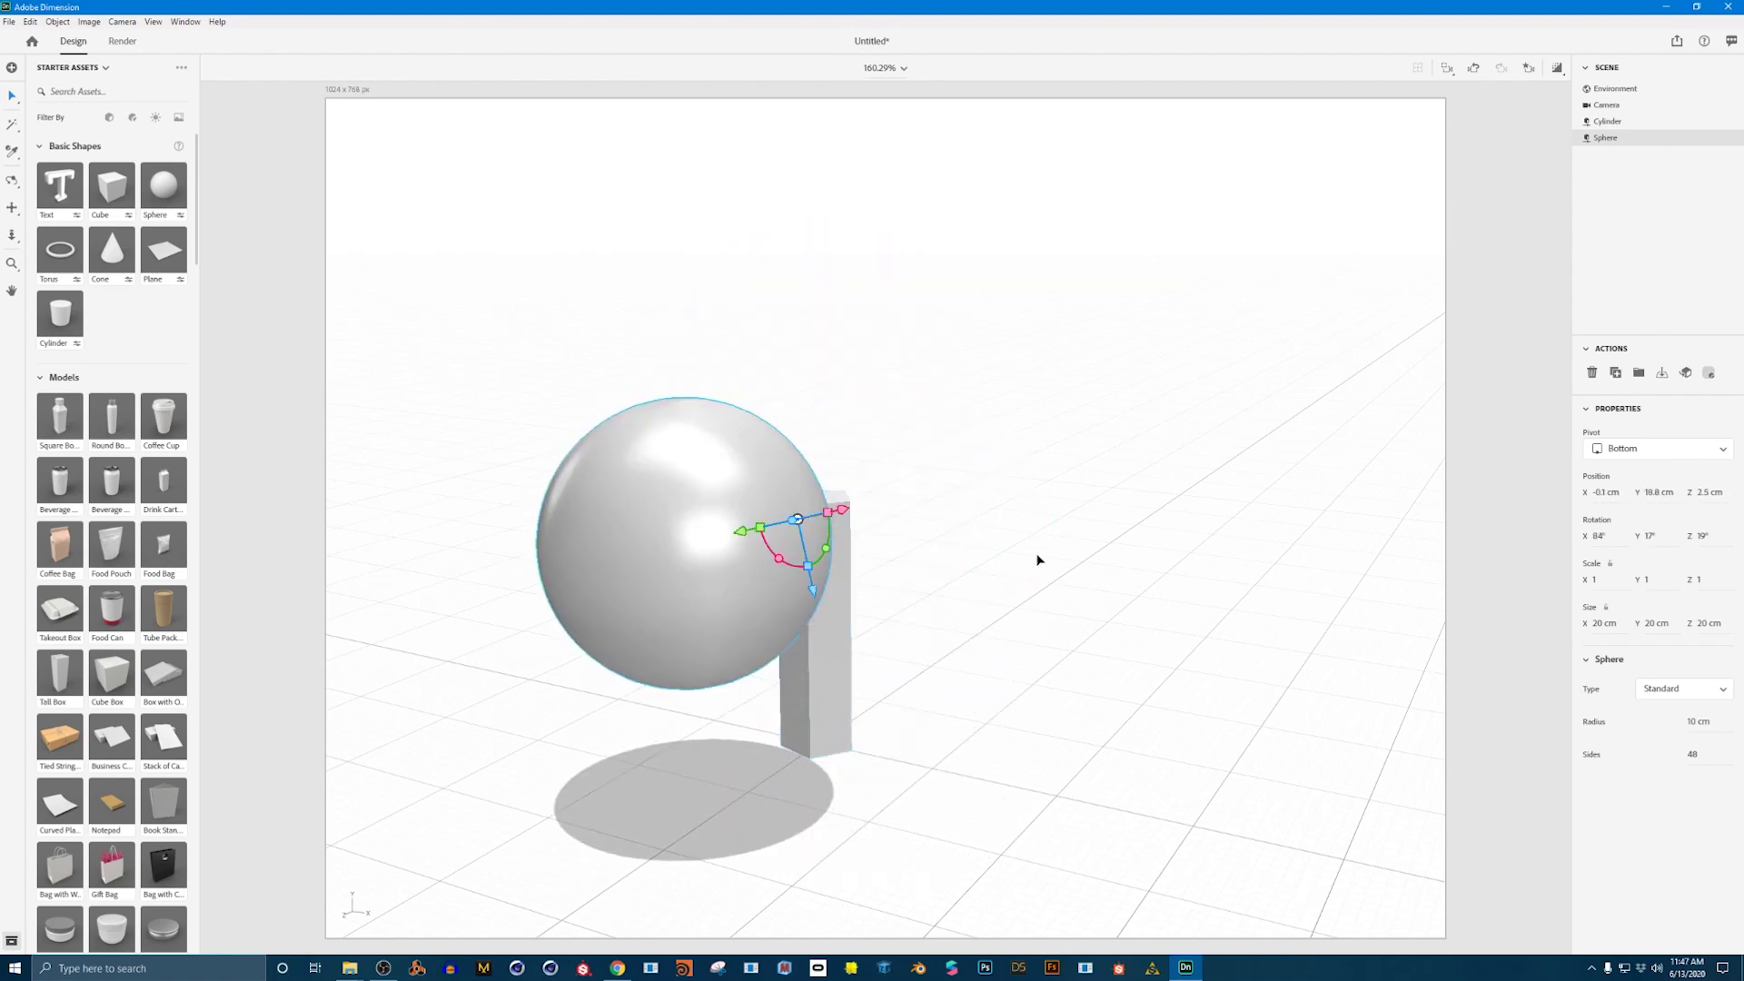
{"action": "key", "text": "ctrl+z"}
Enlarge the sphere on the trunk to a radius of 17 cm.
{"action": "right_click_drag", "start_coordinate": [1012, 539], "coordinate": [1075, 516]}
{"action": "middle_click_drag", "start_coordinate": [1076, 516], "coordinate": [1071, 633]}
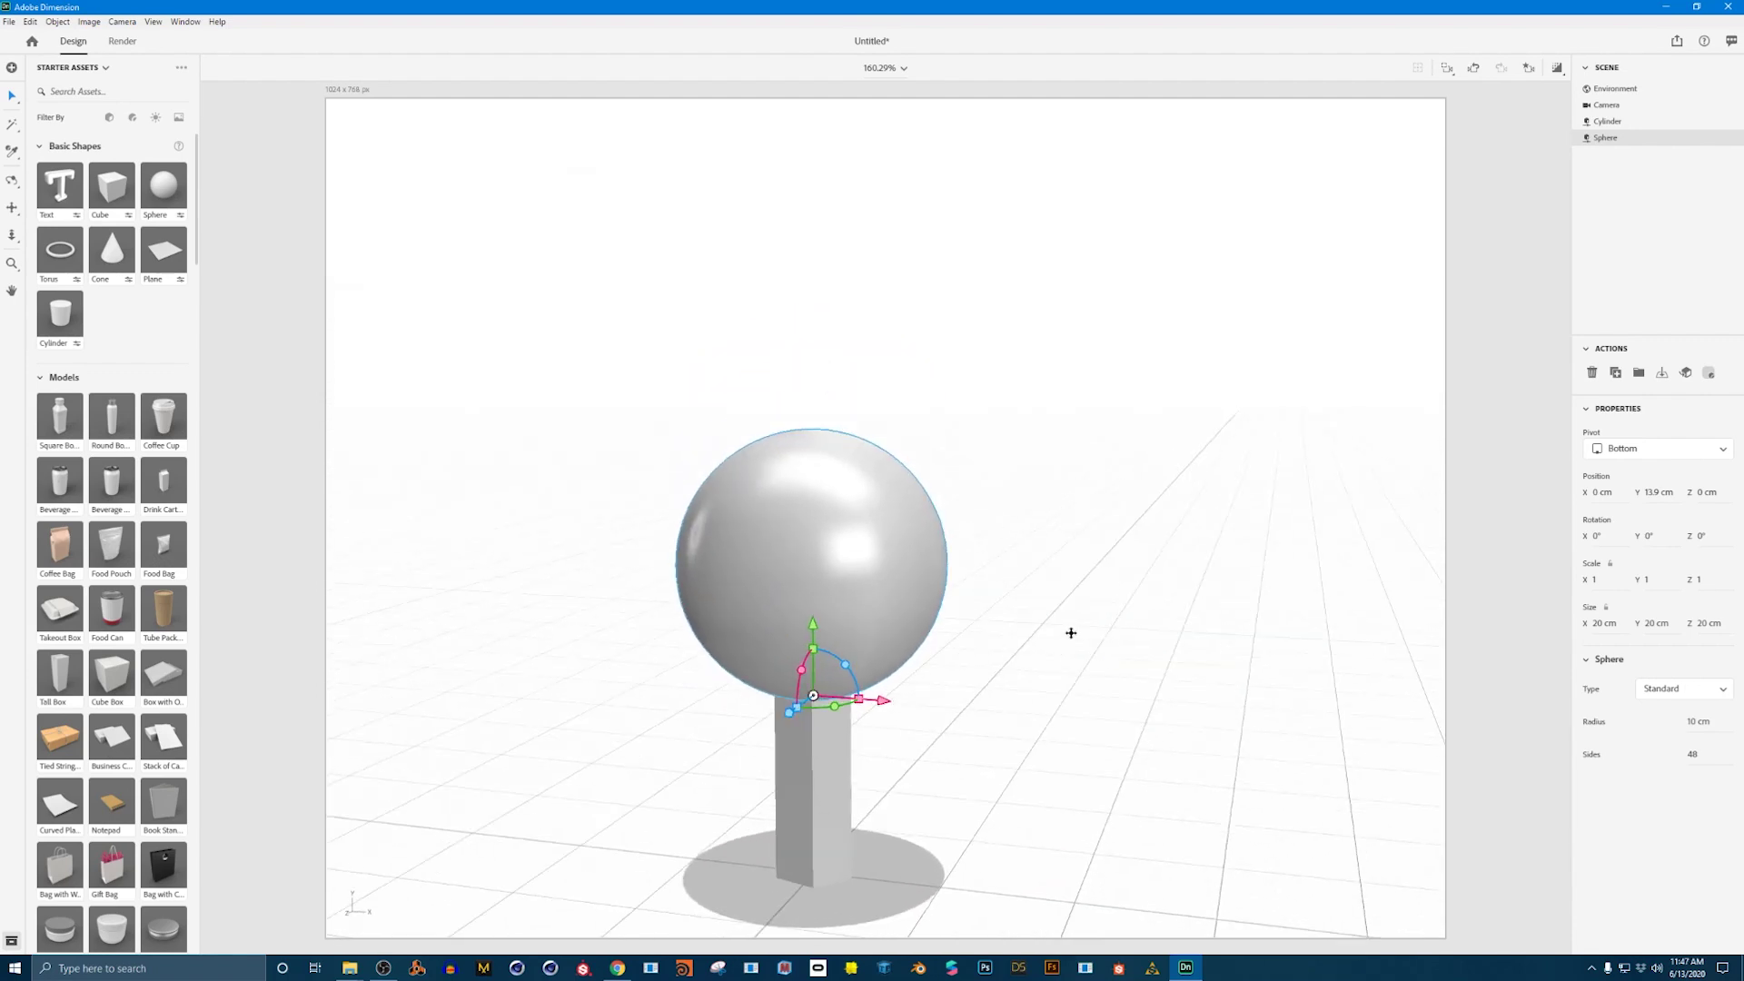
{"action": "right_click_drag", "start_coordinate": [1071, 633], "coordinate": [877, 478]}
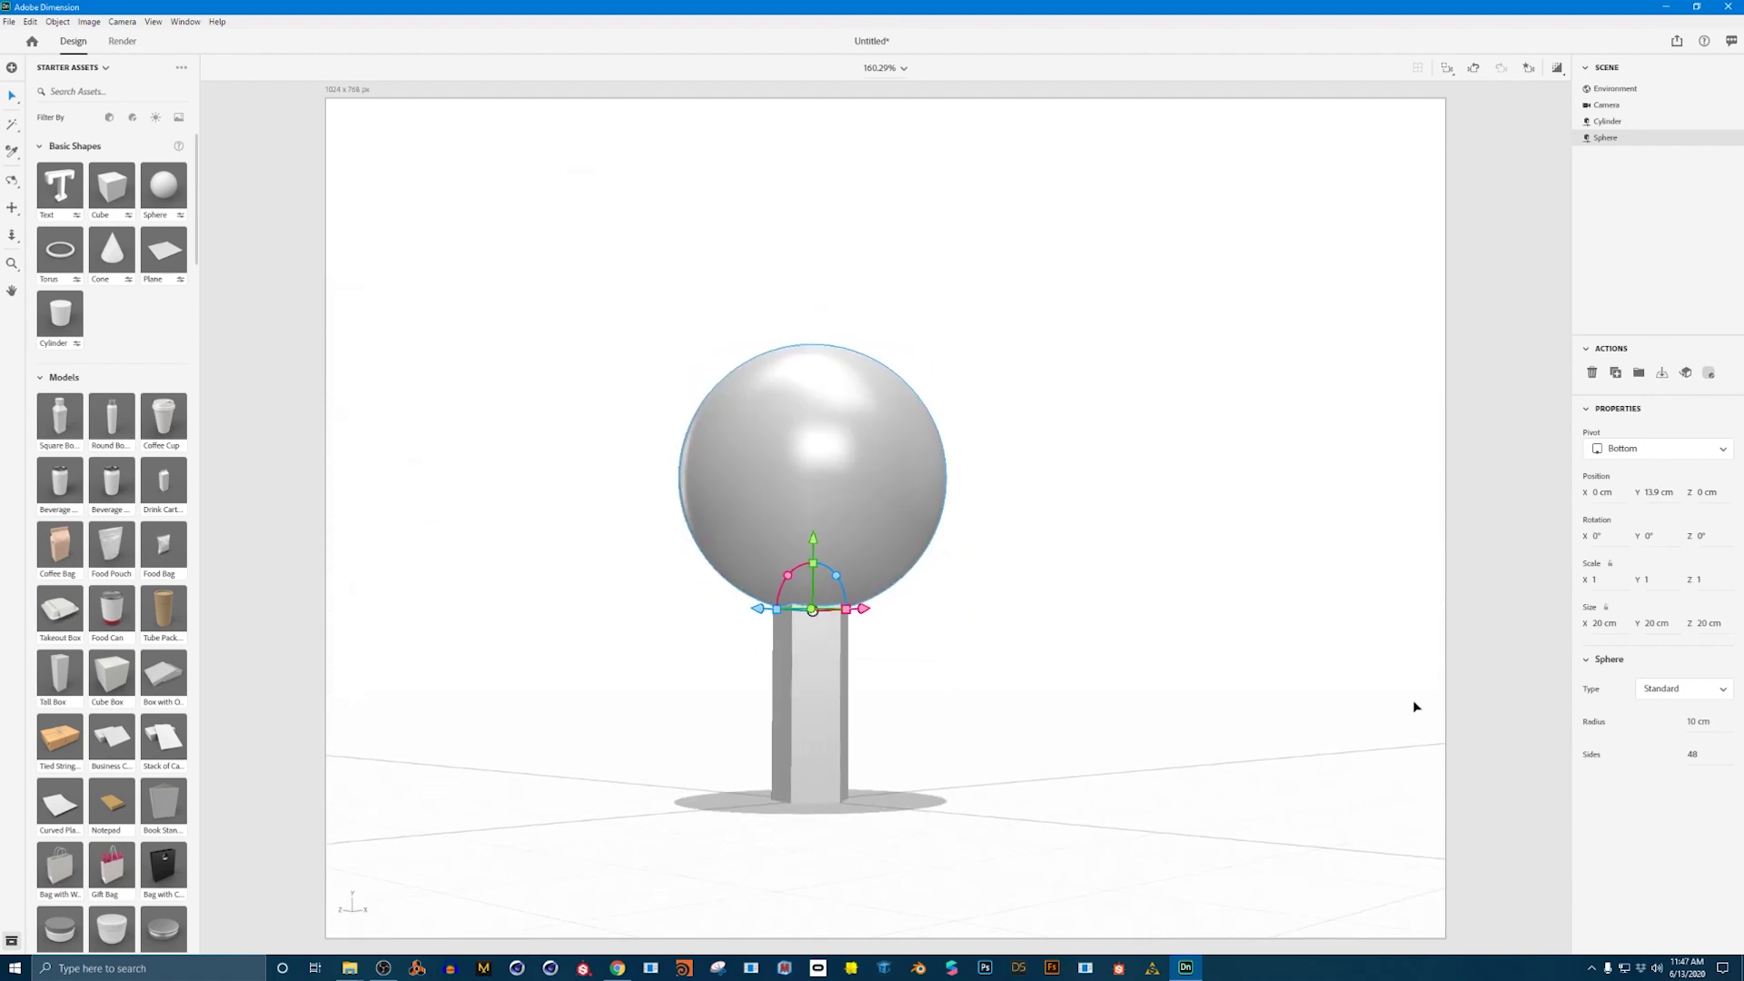
{"action": "mouse_move", "coordinate": [1691, 733]}
{"action": "left_mouse_down"}
{"action": "mouse_move", "coordinate": [1663, 732]}
{"action": "mouse_move", "coordinate": [1716, 732]}
{"action": "left_mouse_up"}
{"action": "scroll", "coordinate": [1055, 673], "scroll_direction": "down", "scroll_amount": 3}
{"action": "right_click_drag", "start_coordinate": [1188, 645], "coordinate": [1131, 692]}
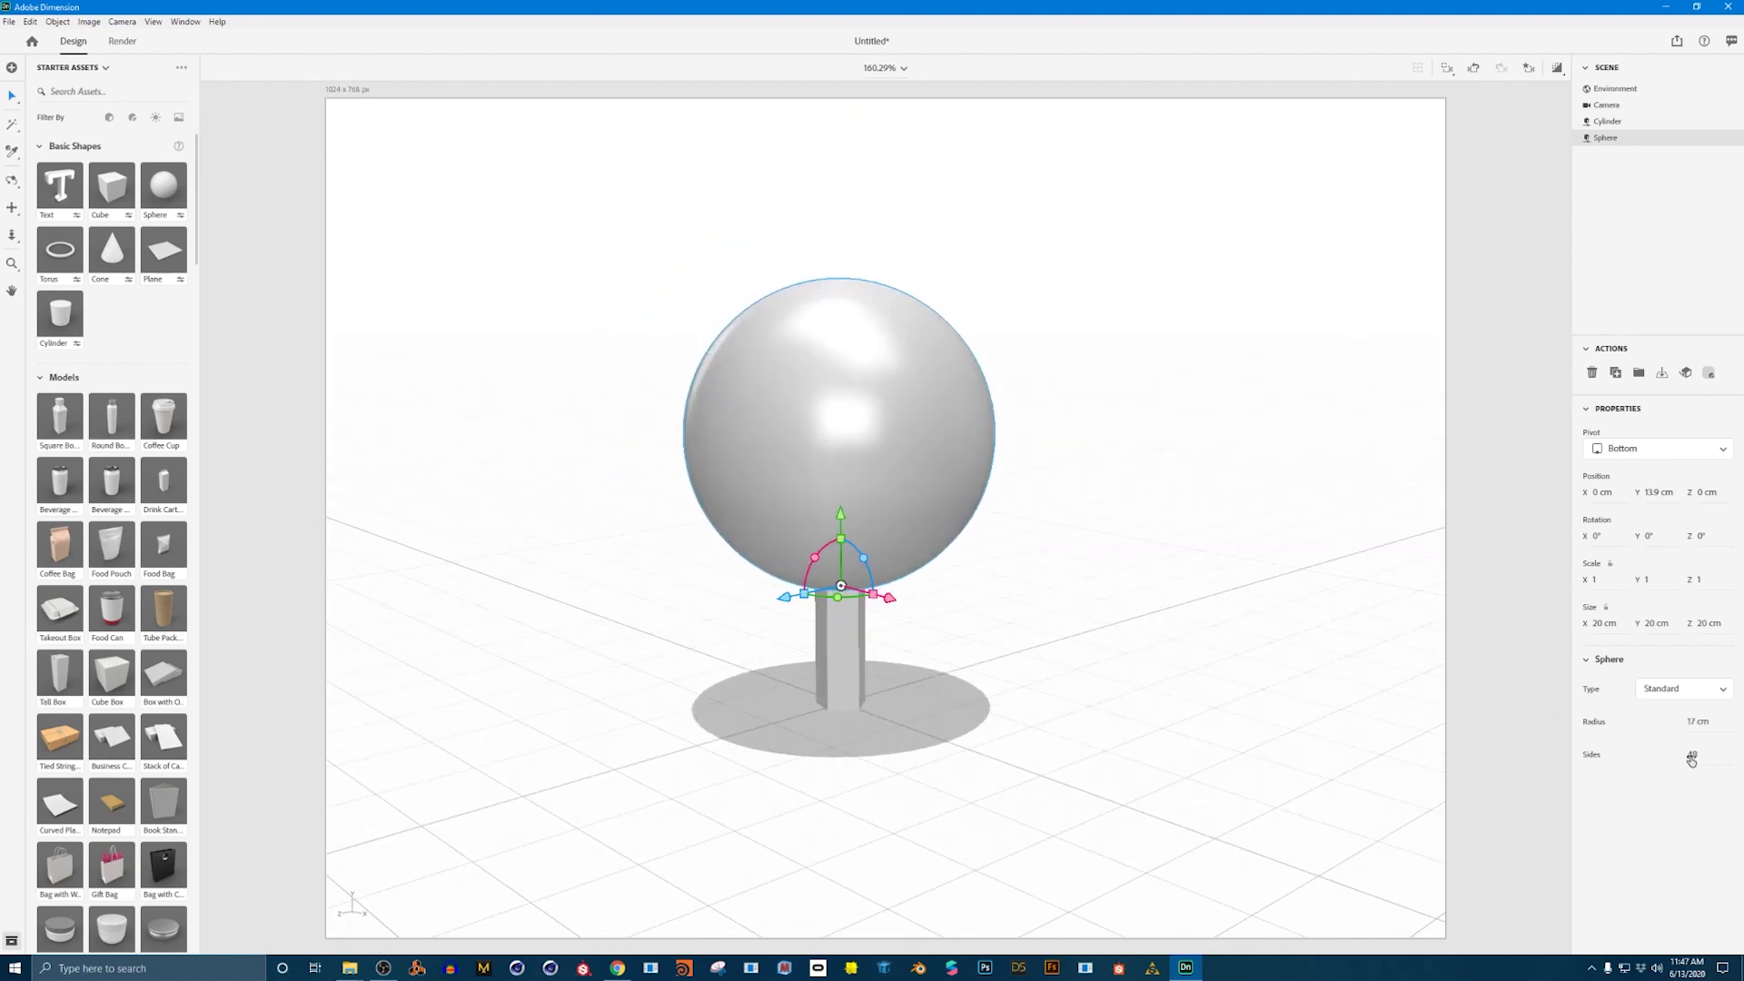
Reduce the crown sphere to 6 sides for a faceted low-poly look.
{"action": "left_click_drag", "start_coordinate": [1691, 763], "coordinate": [1535, 754]}
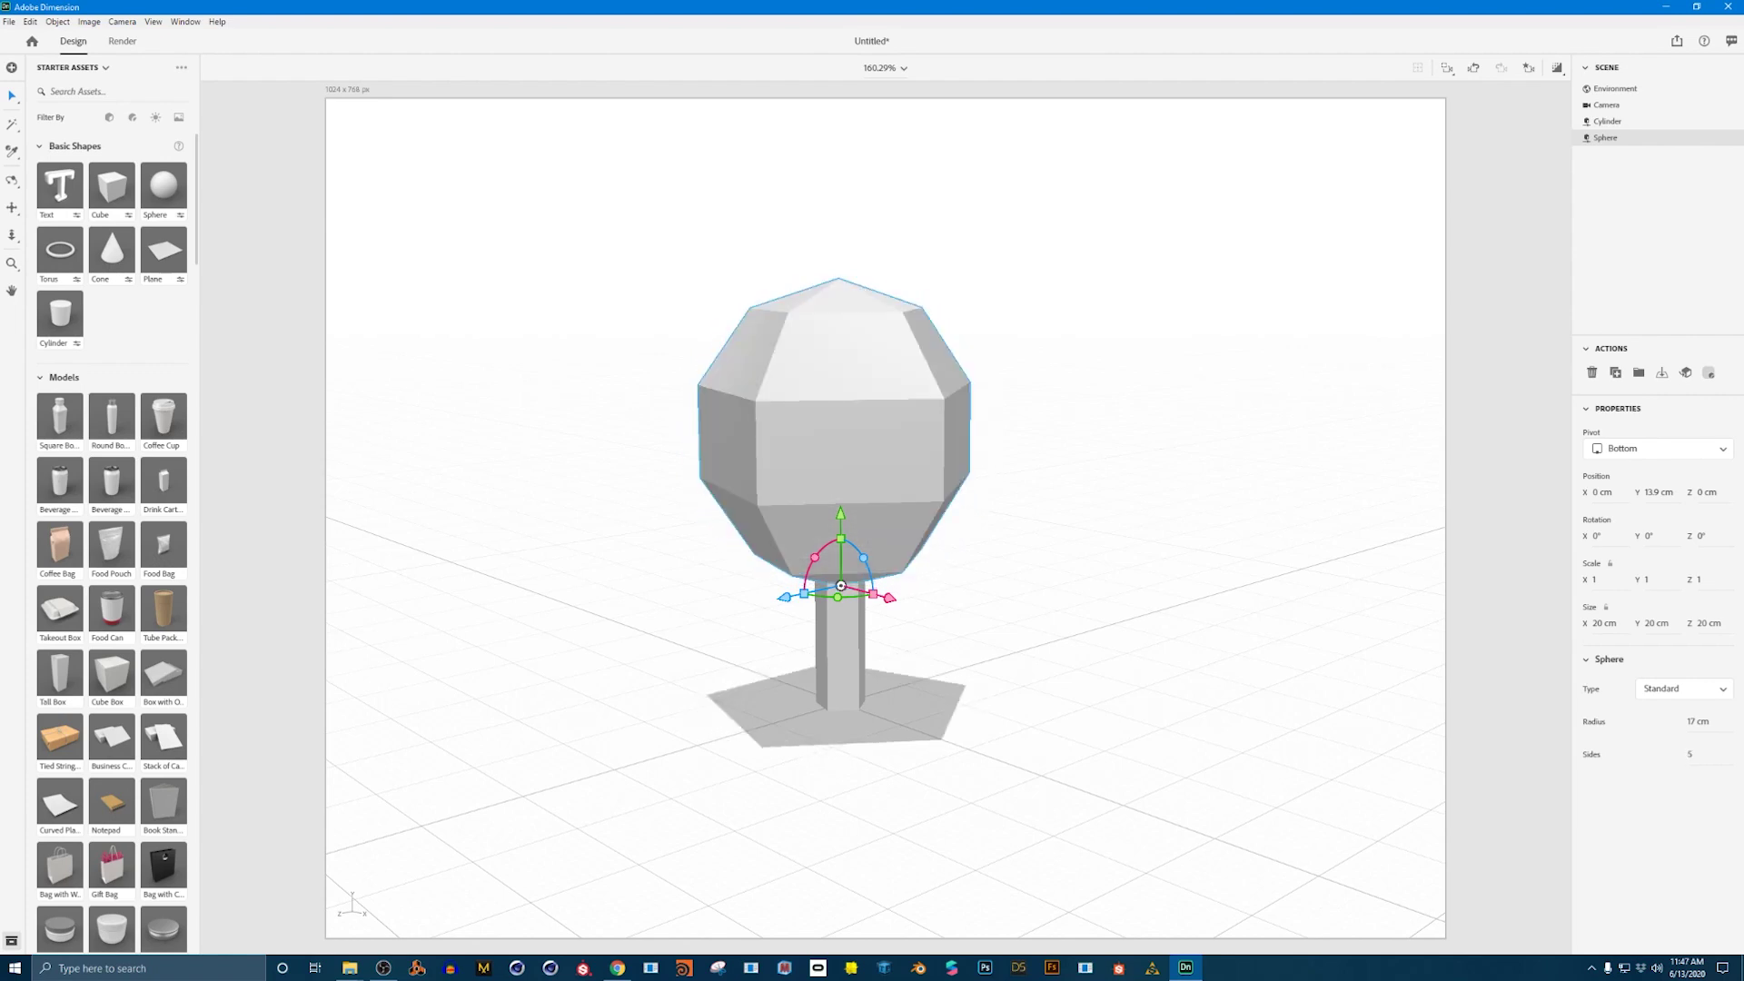
{"action": "mouse_move", "coordinate": [1690, 755]}
{"action": "left_mouse_down"}
{"action": "mouse_move", "coordinate": [1675, 755]}
{"action": "mouse_move", "coordinate": [1710, 756]}
{"action": "mouse_move", "coordinate": [1696, 760]}
{"action": "left_mouse_up"}
{"action": "right_click_drag", "start_coordinate": [1348, 595], "coordinate": [1235, 665]}
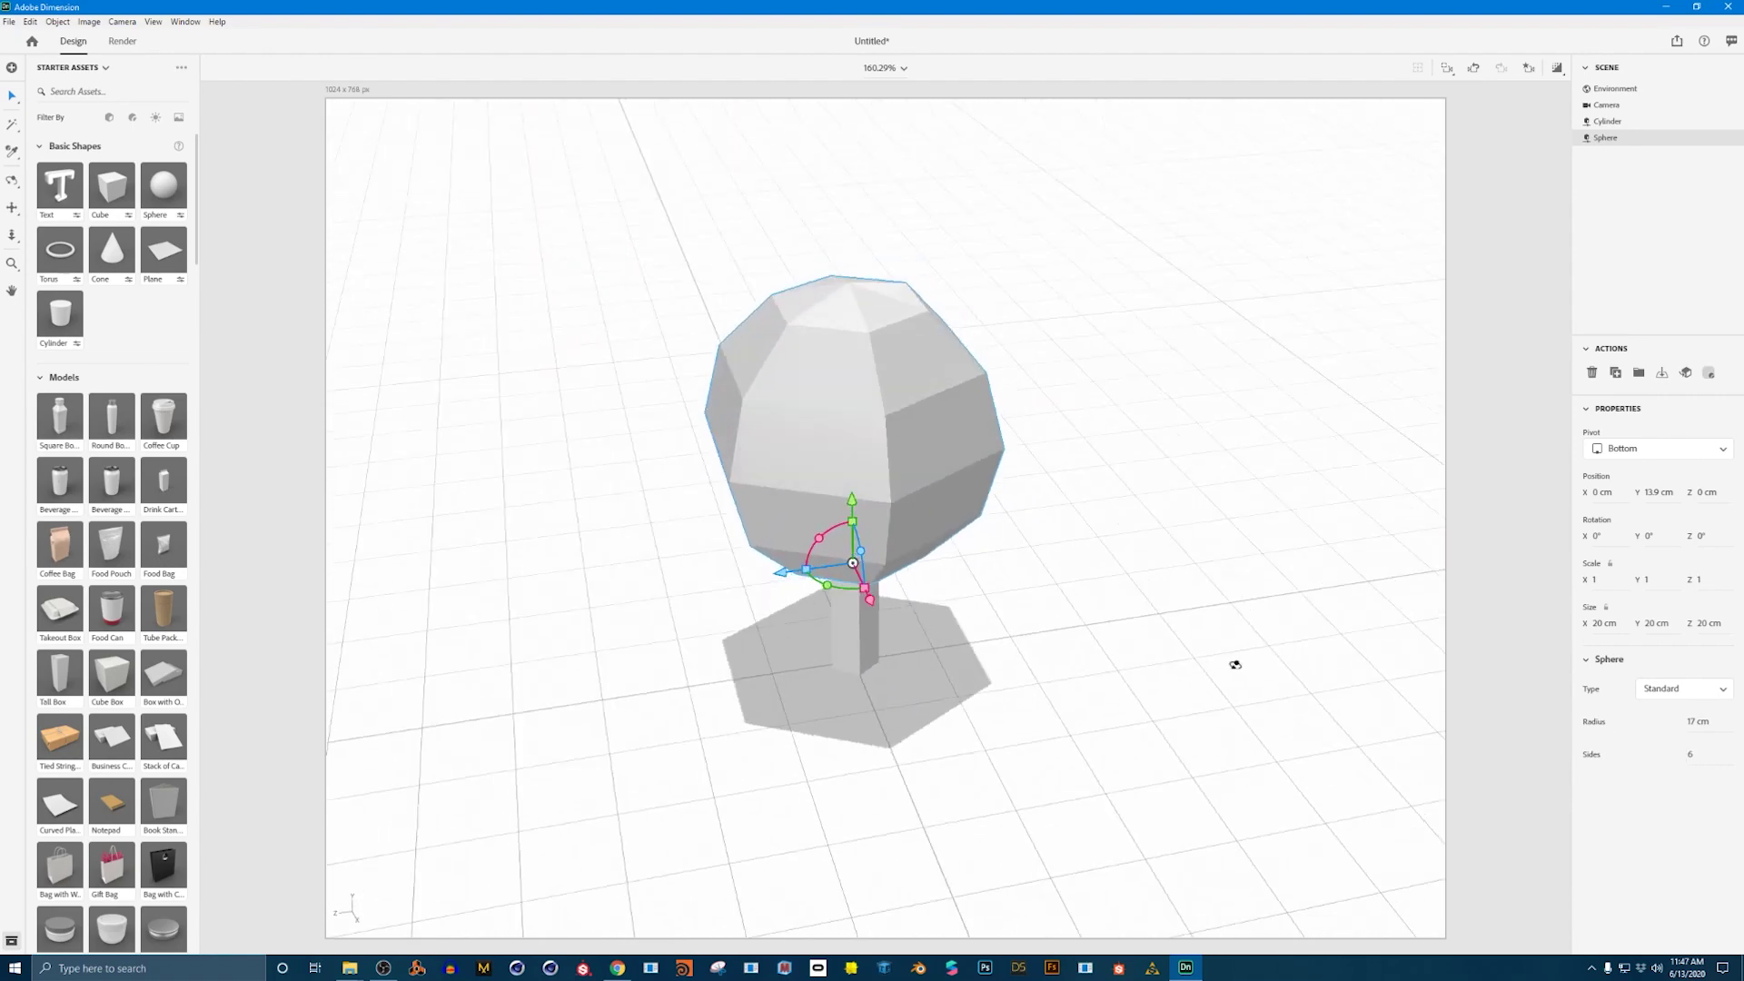
{"action": "middle_click_drag", "start_coordinate": [1235, 665], "coordinate": [881, 395]}
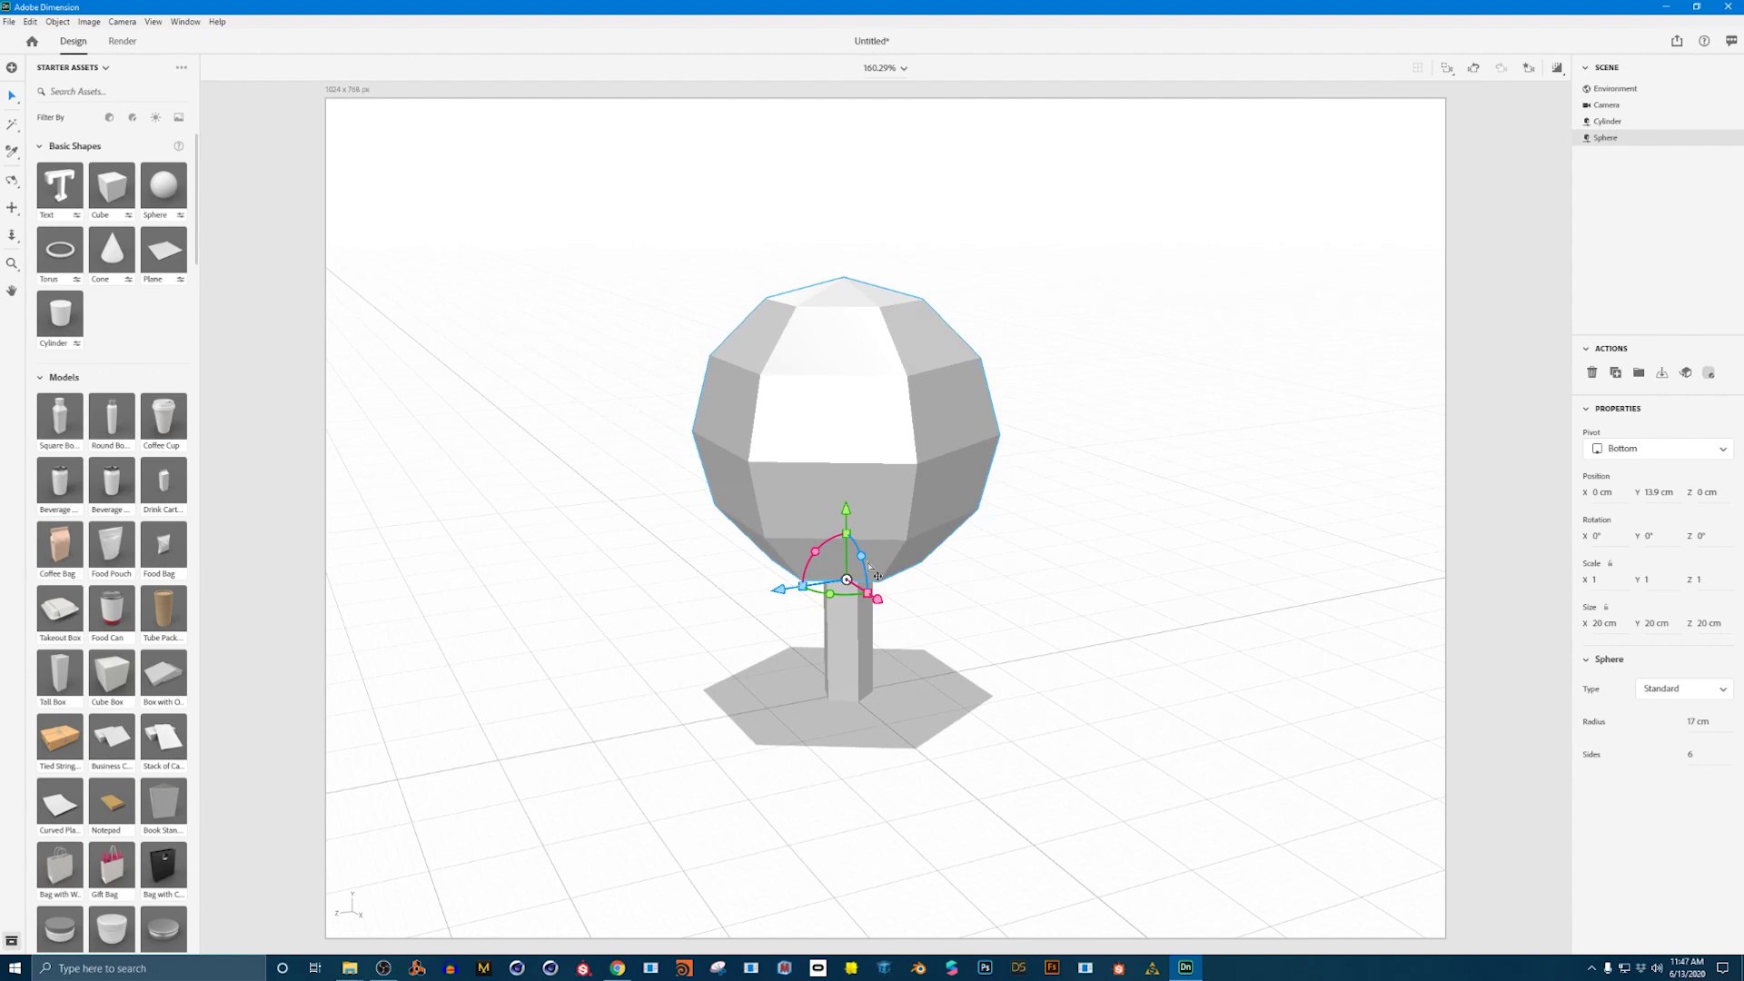
Duplicate the crown sphere, move the copy to about 15.1 cm in Z and set its radius to 7 cm.
{"action": "key", "text": "ctrl+d"}
{"action": "left_click_drag", "start_coordinate": [876, 576], "coordinate": [745, 586]}
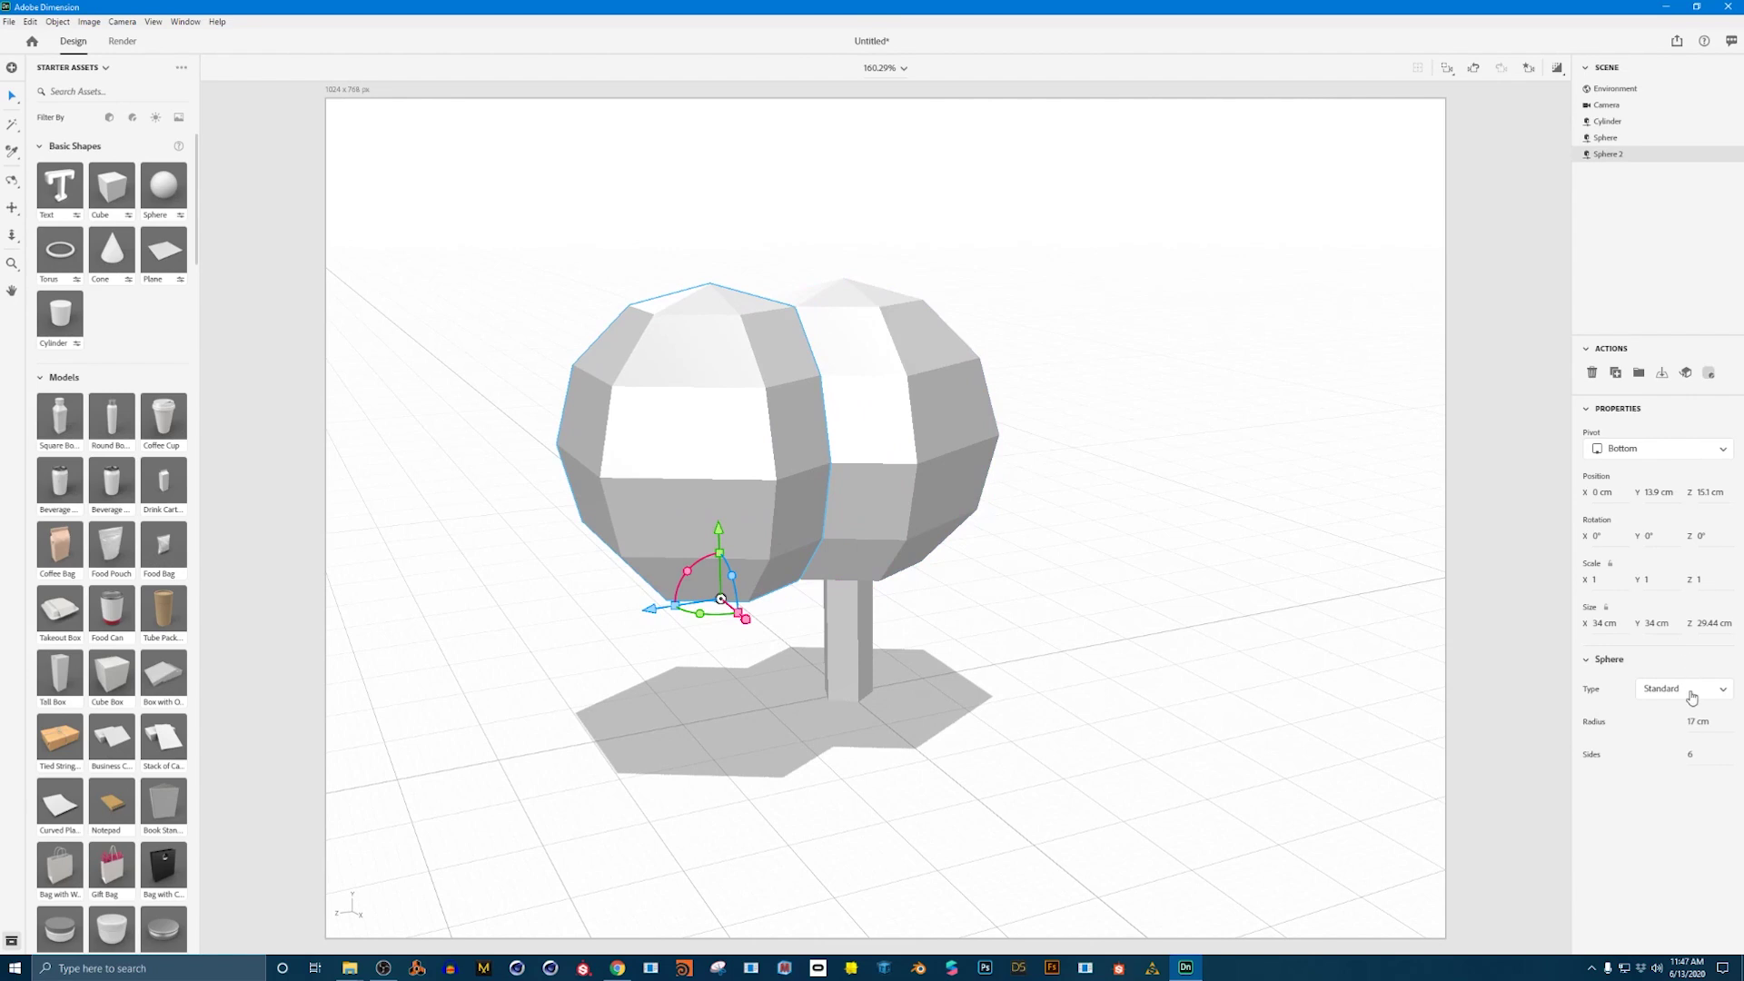
{"action": "left_click_drag", "start_coordinate": [1697, 721], "coordinate": [1696, 721]}
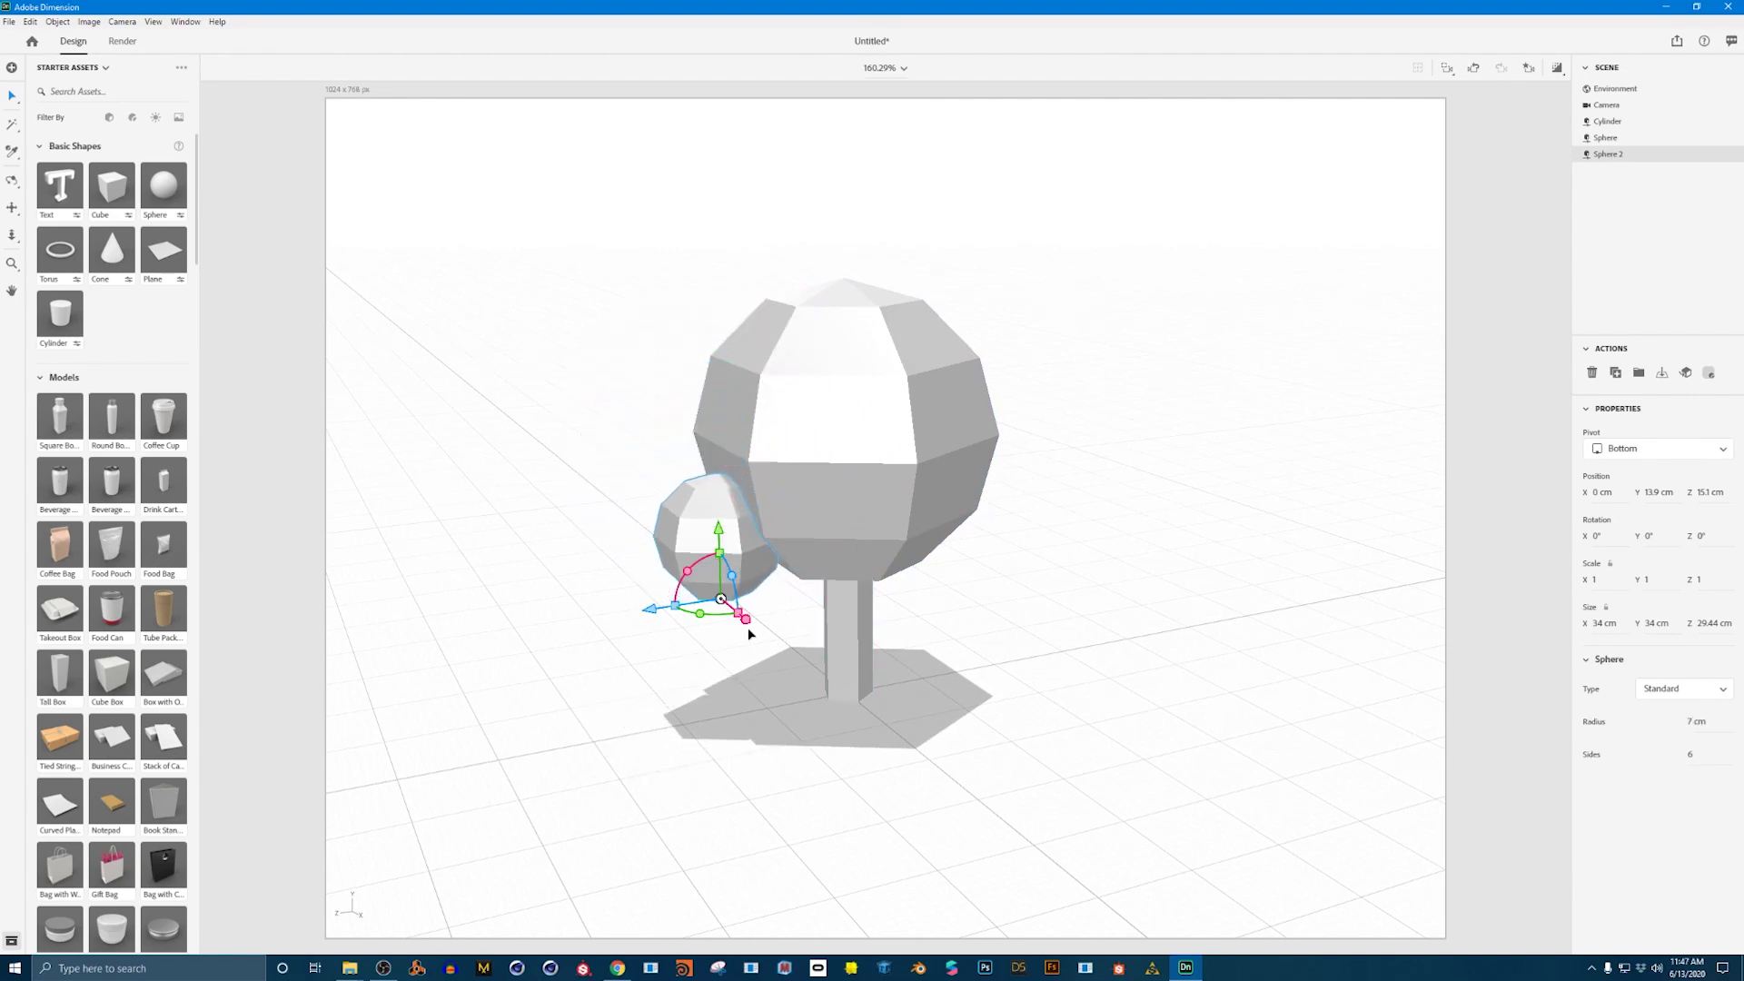
Duplicate the small sphere, move the copy across the crown to about -14.7 cm in Z and set its radius to 12 cm.
{"action": "key", "text": "ctrl+d"}
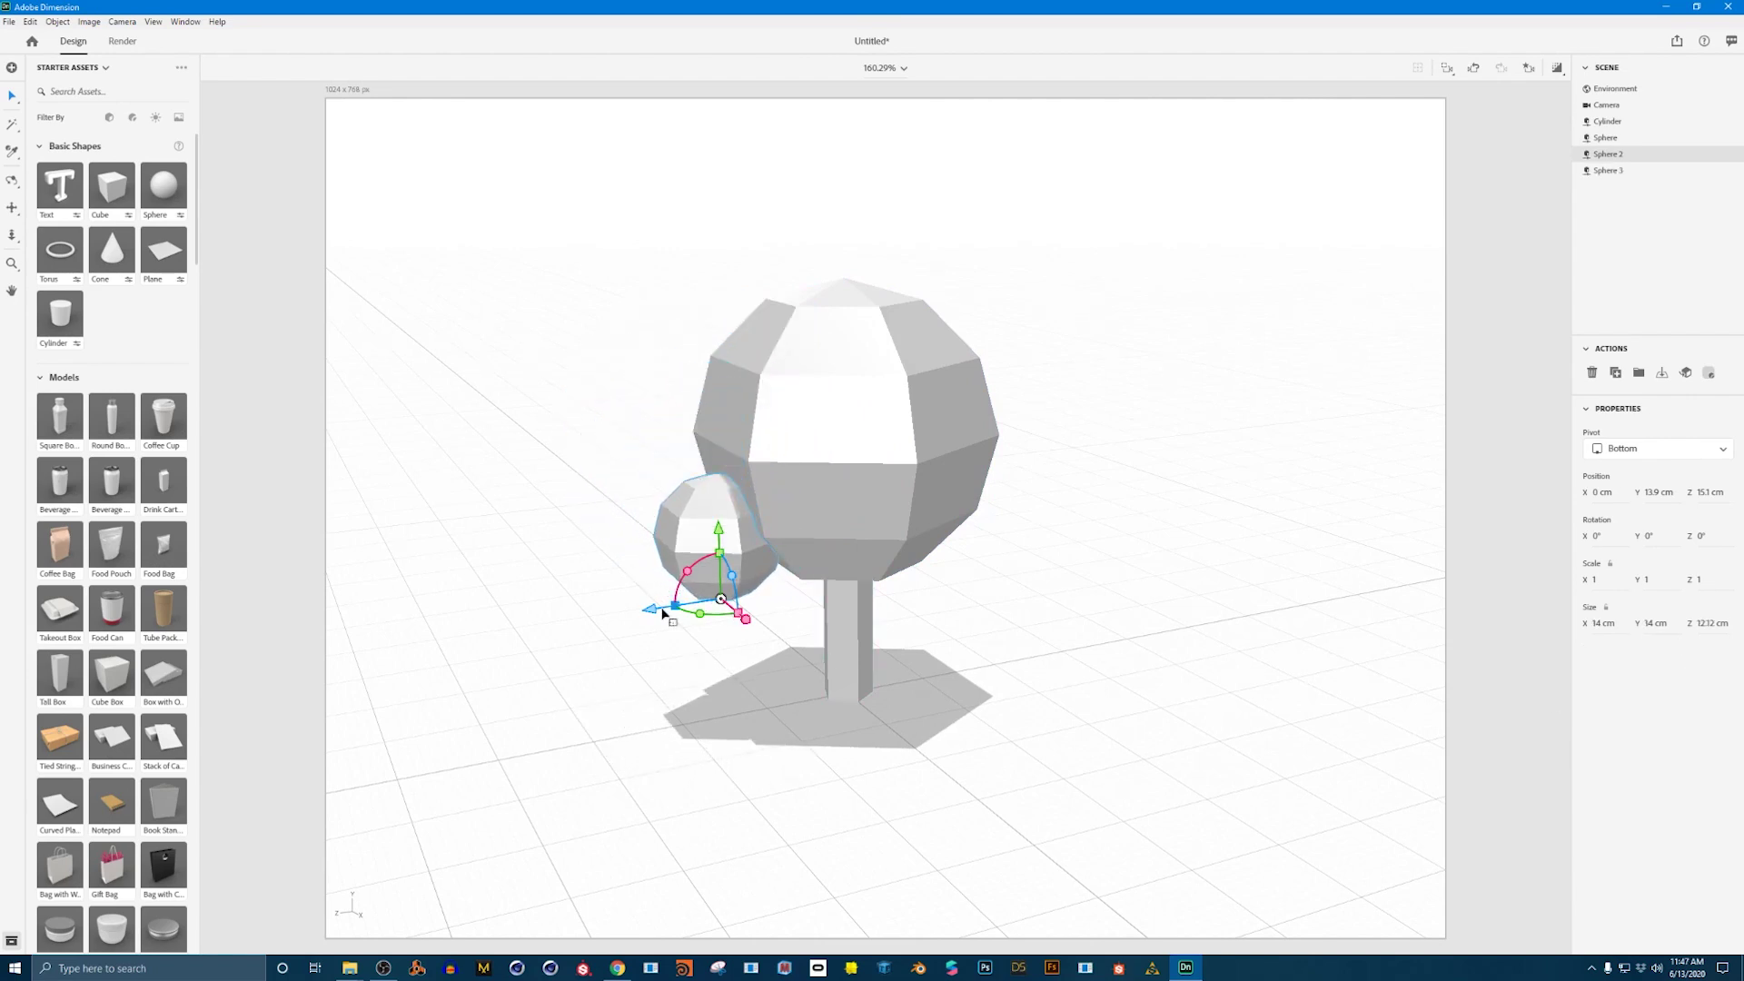
{"action": "left_click_drag", "start_coordinate": [650, 608], "coordinate": [902, 606]}
{"action": "right_click_drag", "start_coordinate": [909, 604], "coordinate": [1491, 676]}
{"action": "left_click_drag", "start_coordinate": [1703, 722], "coordinate": [1717, 721]}
{"action": "mouse_move", "coordinate": [1165, 611]}
{"action": "right_mouse_down"}
{"action": "mouse_move", "coordinate": [1024, 642]}
{"action": "mouse_move", "coordinate": [1232, 619]}
{"action": "mouse_move", "coordinate": [1162, 607]}
{"action": "right_mouse_up"}
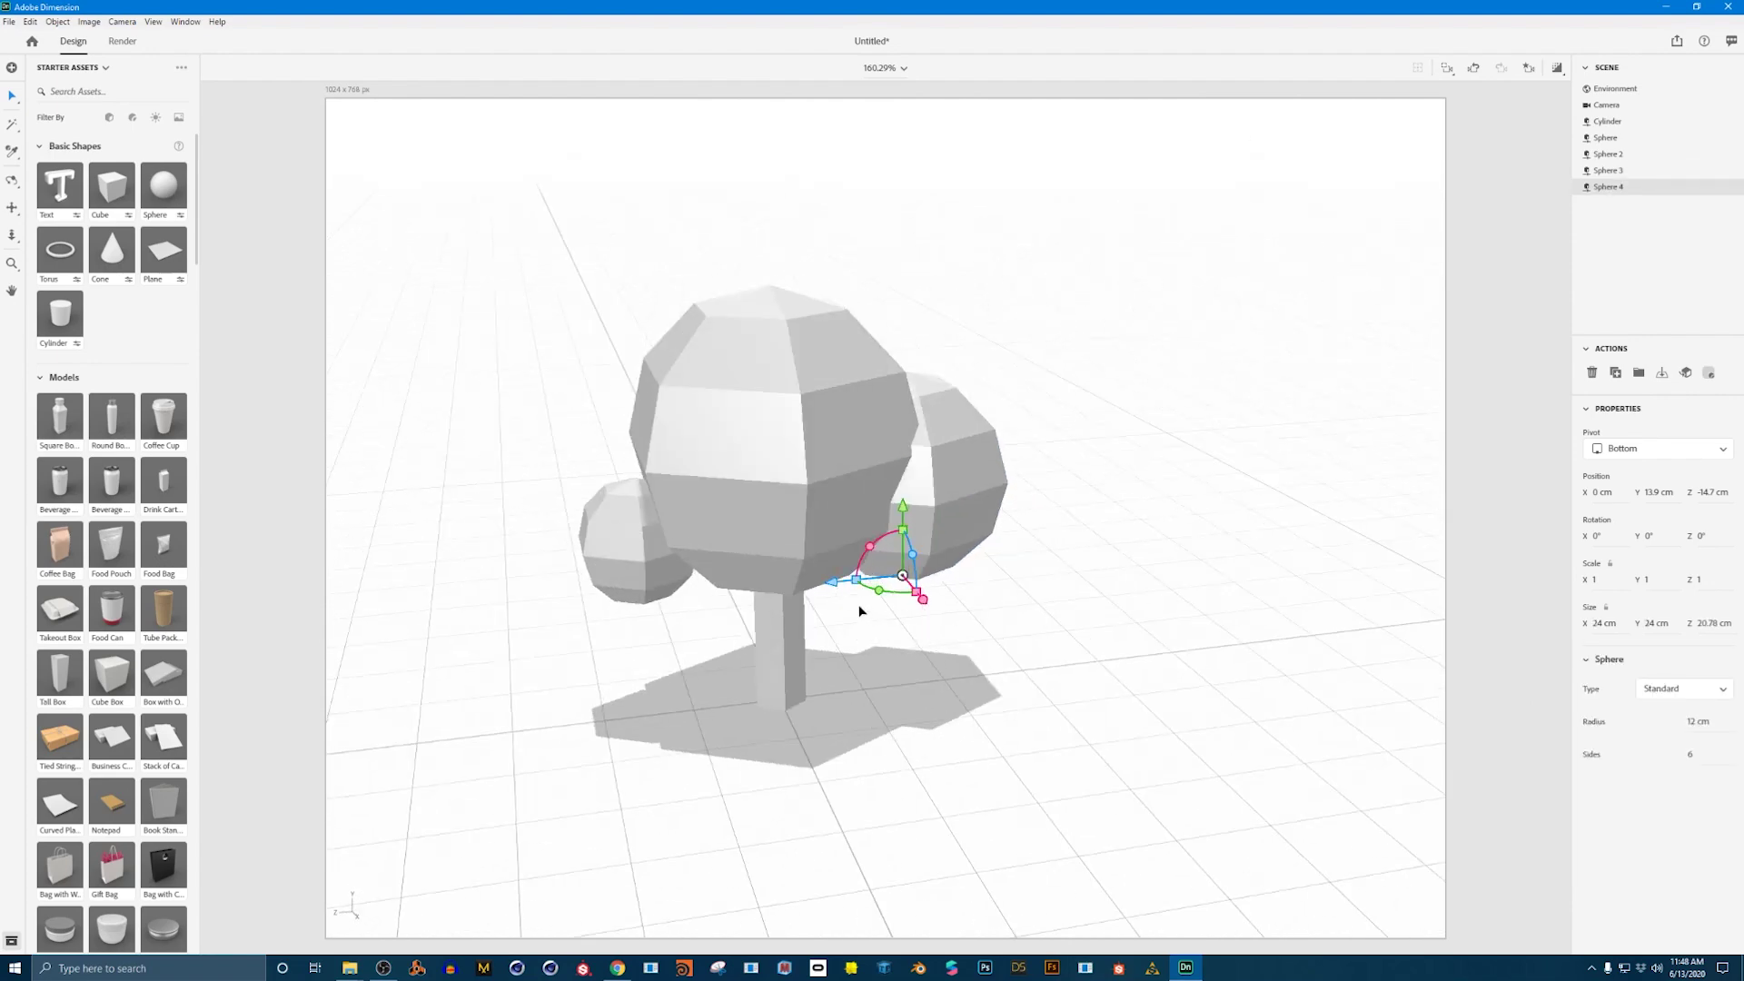
Place a copy of the 12 cm sphere against another side of the crown, at about X 11.8 cm and Z 2.6 cm.
{"action": "right_click_drag", "start_coordinate": [893, 612], "coordinate": [872, 674]}
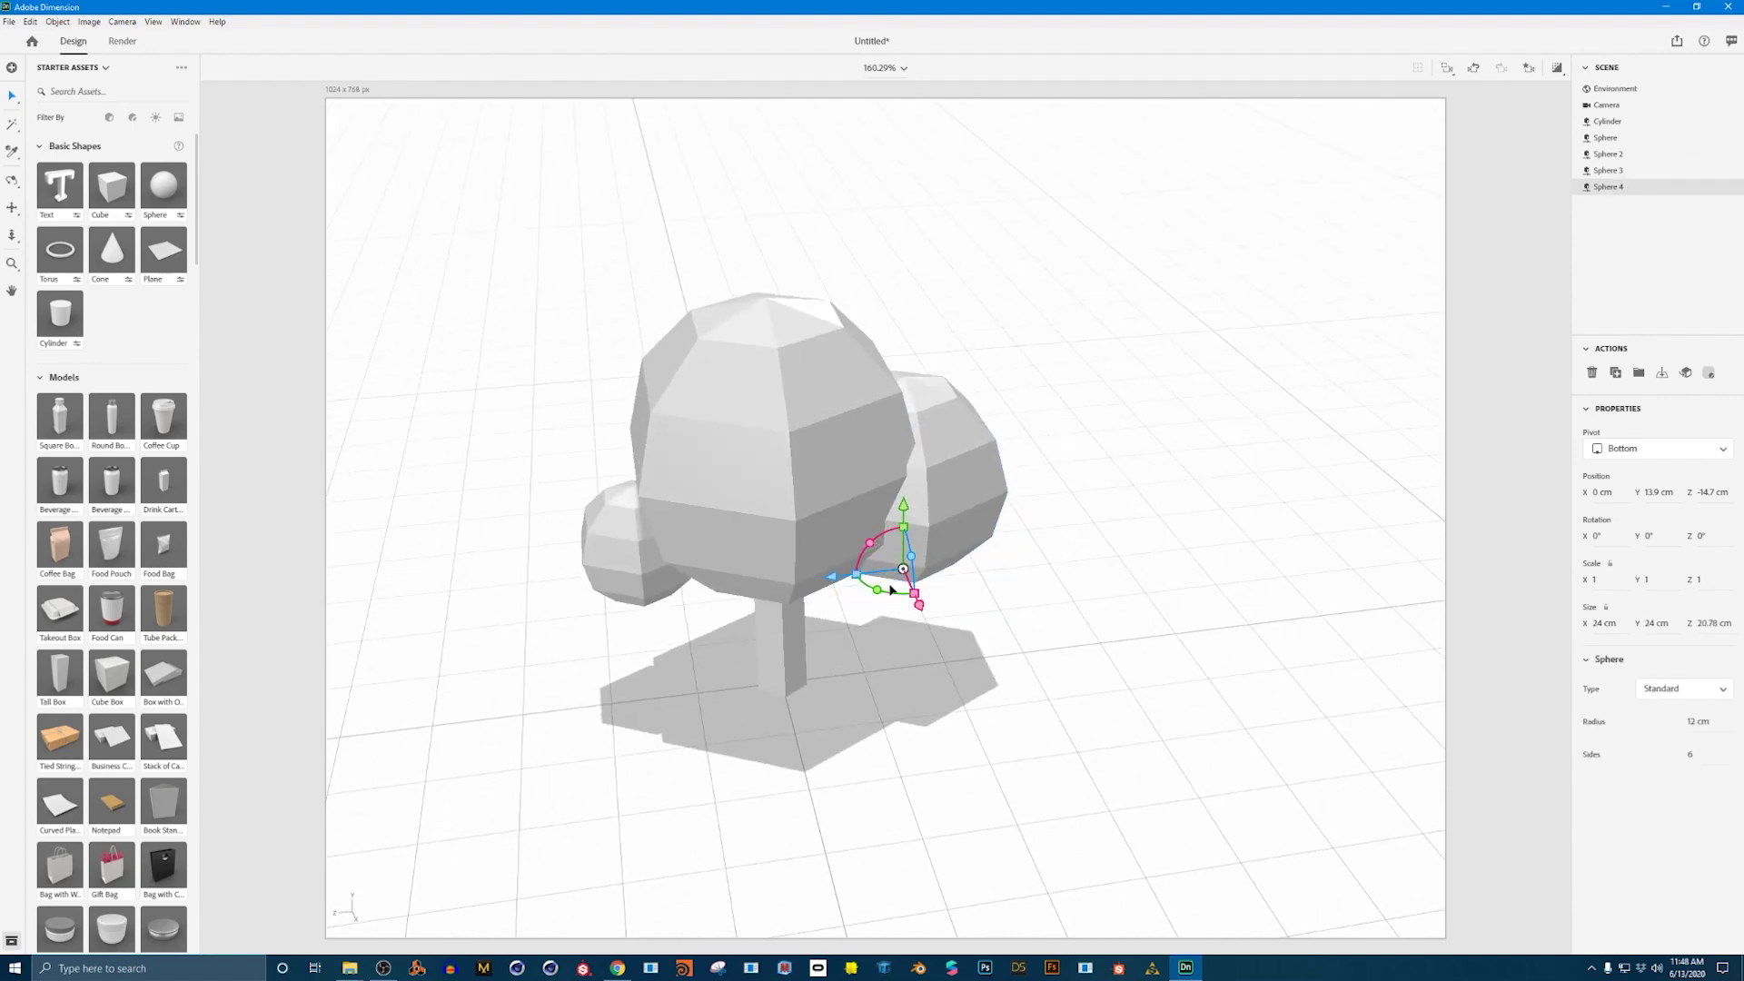
{"action": "left_click_drag", "start_coordinate": [890, 586], "coordinate": [788, 686]}
{"action": "left_click", "coordinate": [906, 551]}
{"action": "right_click_drag", "start_coordinate": [1104, 607], "coordinate": [1021, 462]}
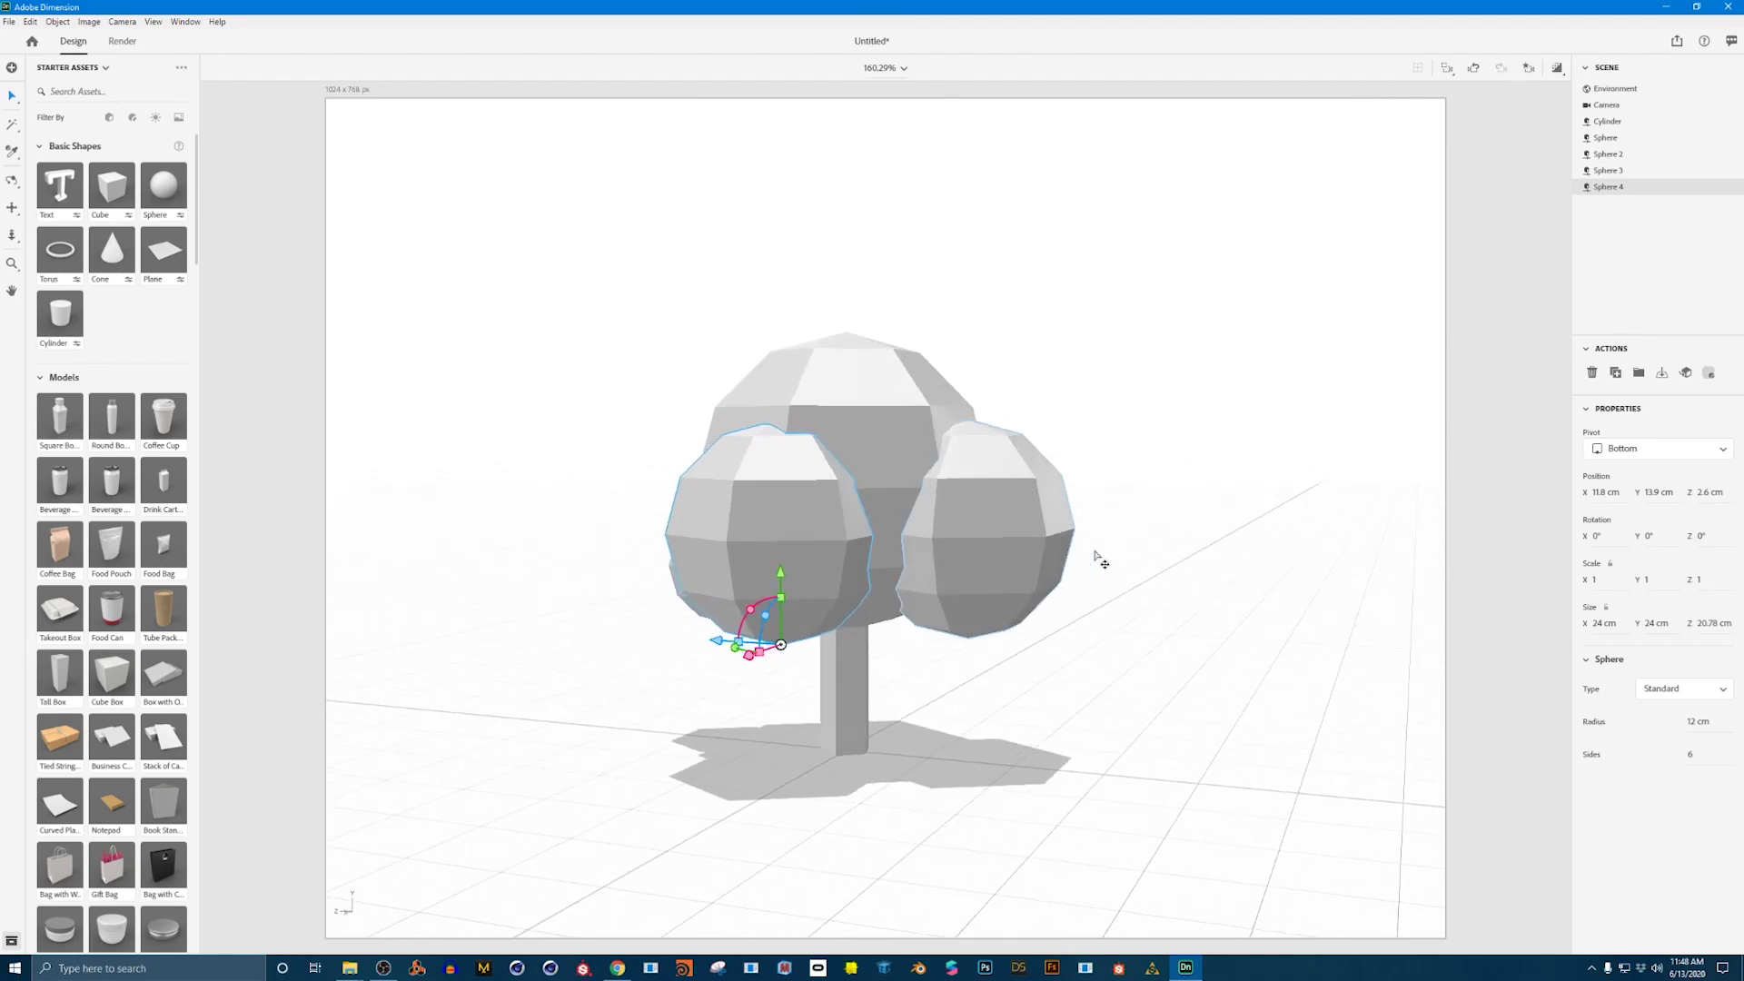
Duplicate the selected sphere, move the copy to about X -12.5 cm on the crown's opposite side and set its radius to 7 cm.
{"action": "key", "text": "ctrl+d"}
{"action": "right_click_drag", "start_coordinate": [1097, 557], "coordinate": [1575, 691]}
{"action": "left_click_drag", "start_coordinate": [1027, 666], "coordinate": [662, 700]}
{"action": "right_click_drag", "start_coordinate": [662, 701], "coordinate": [1036, 720]}
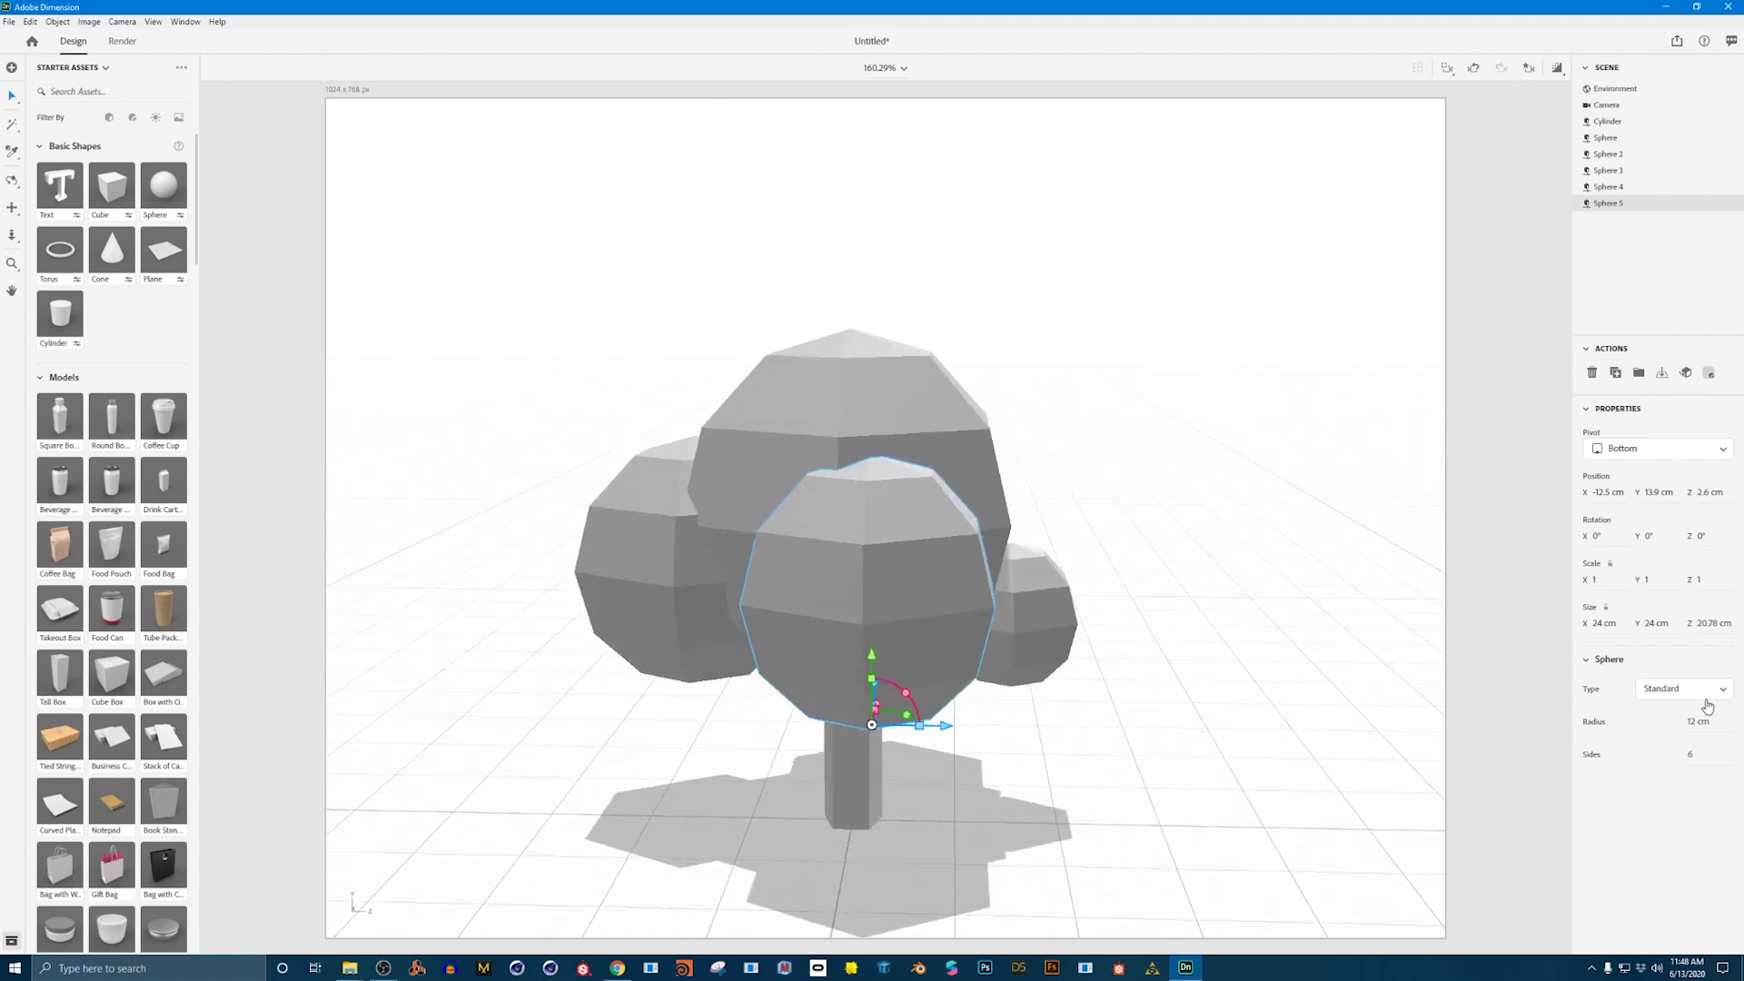
{"action": "left_click_drag", "start_coordinate": [1701, 728], "coordinate": [1662, 728]}
{"action": "right_click_drag", "start_coordinate": [1310, 706], "coordinate": [705, 436]}
{"action": "middle_click_drag", "start_coordinate": [705, 436], "coordinate": [511, 414]}
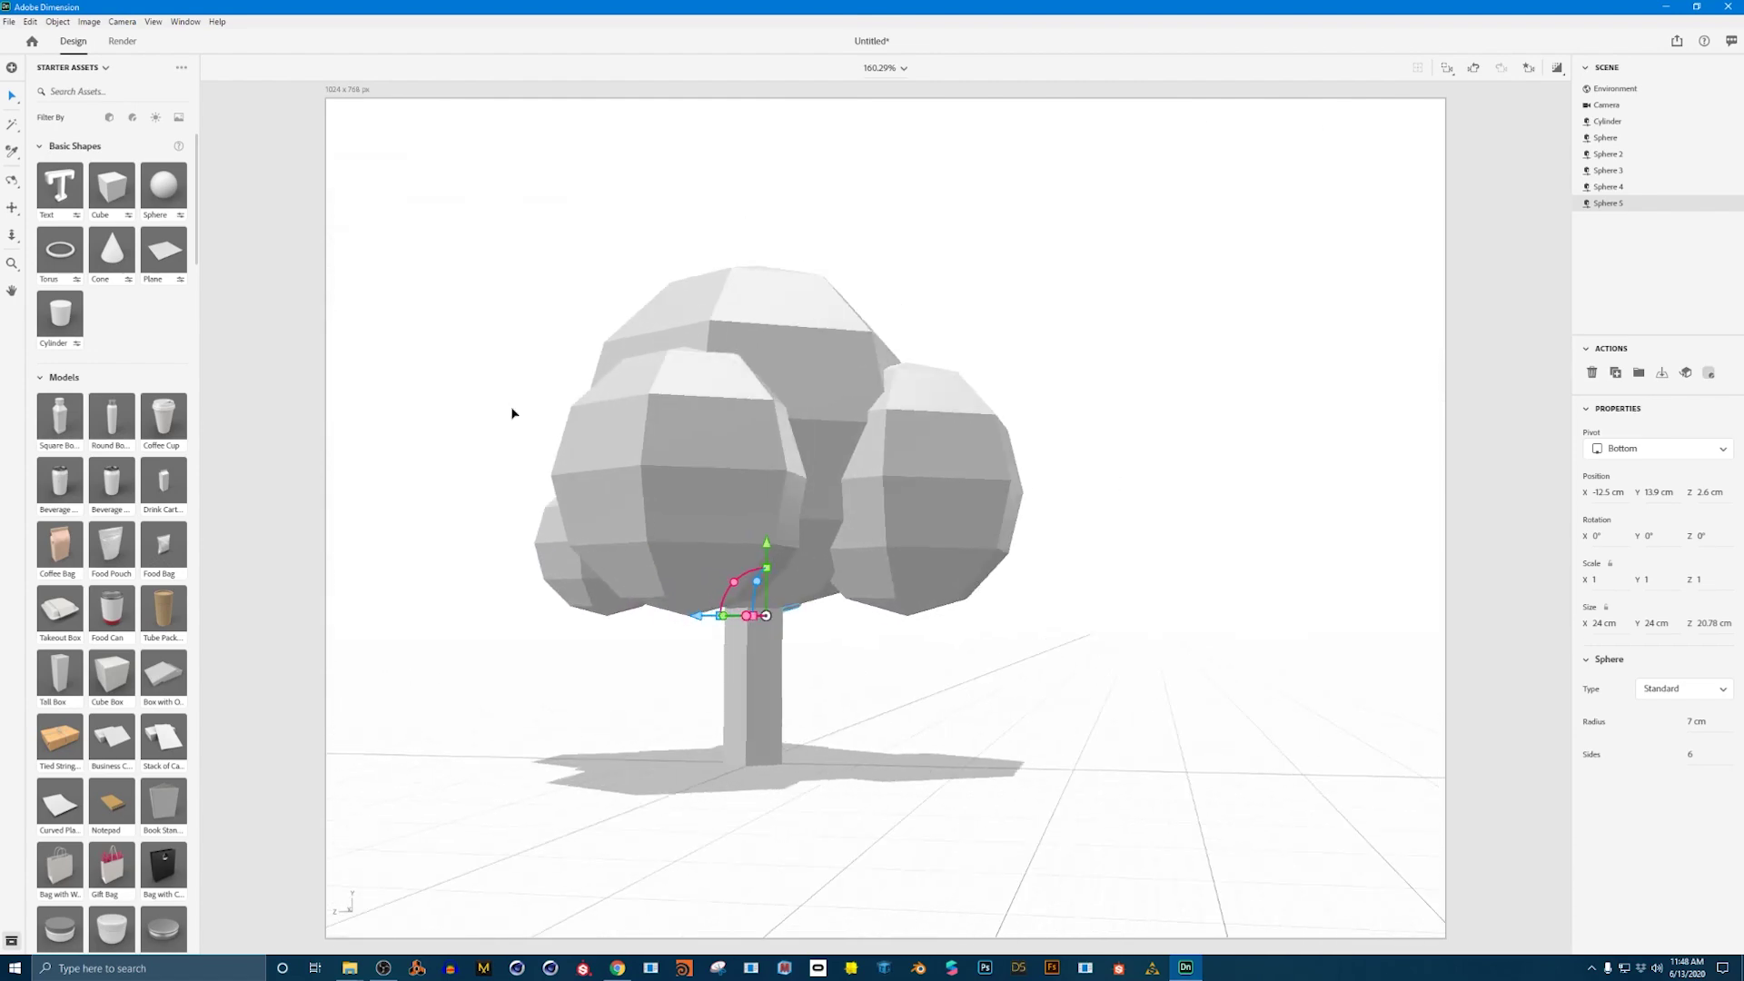
Filter the starter assets library to show only materials and bring the Substance Materials into view.
{"action": "left_click", "coordinate": [512, 414]}
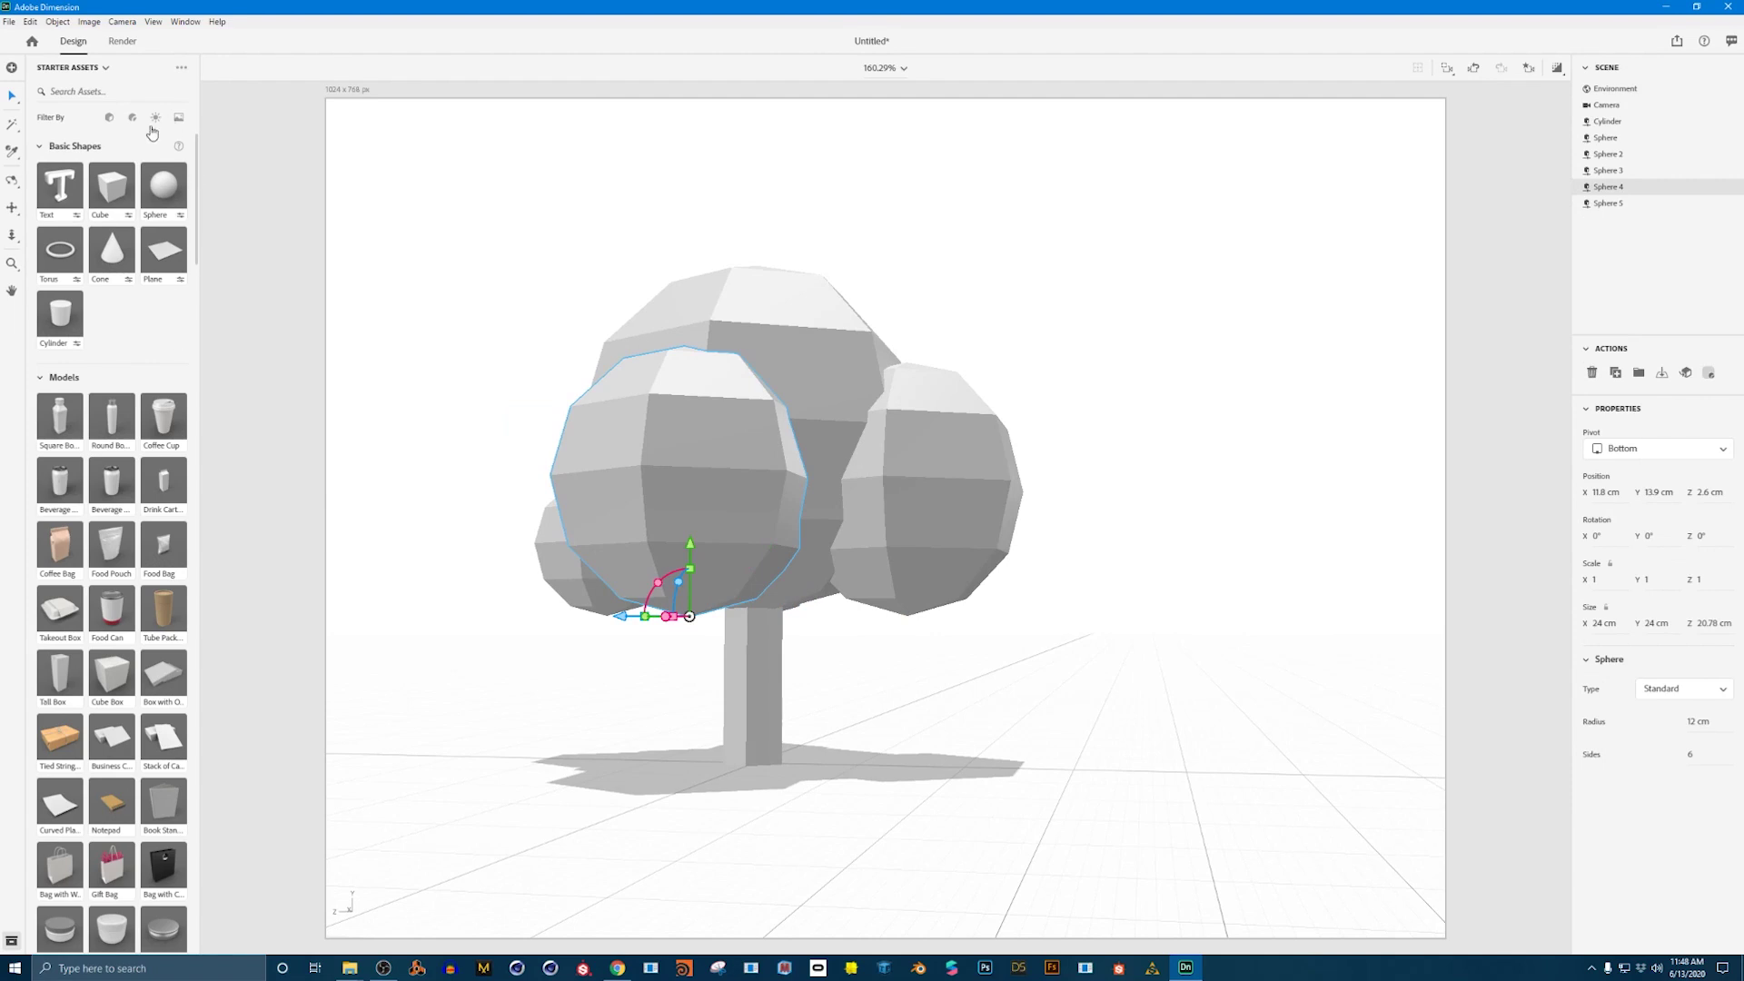
{"action": "scroll", "coordinate": [107, 246], "scroll_direction": "down", "scroll_amount": 15}
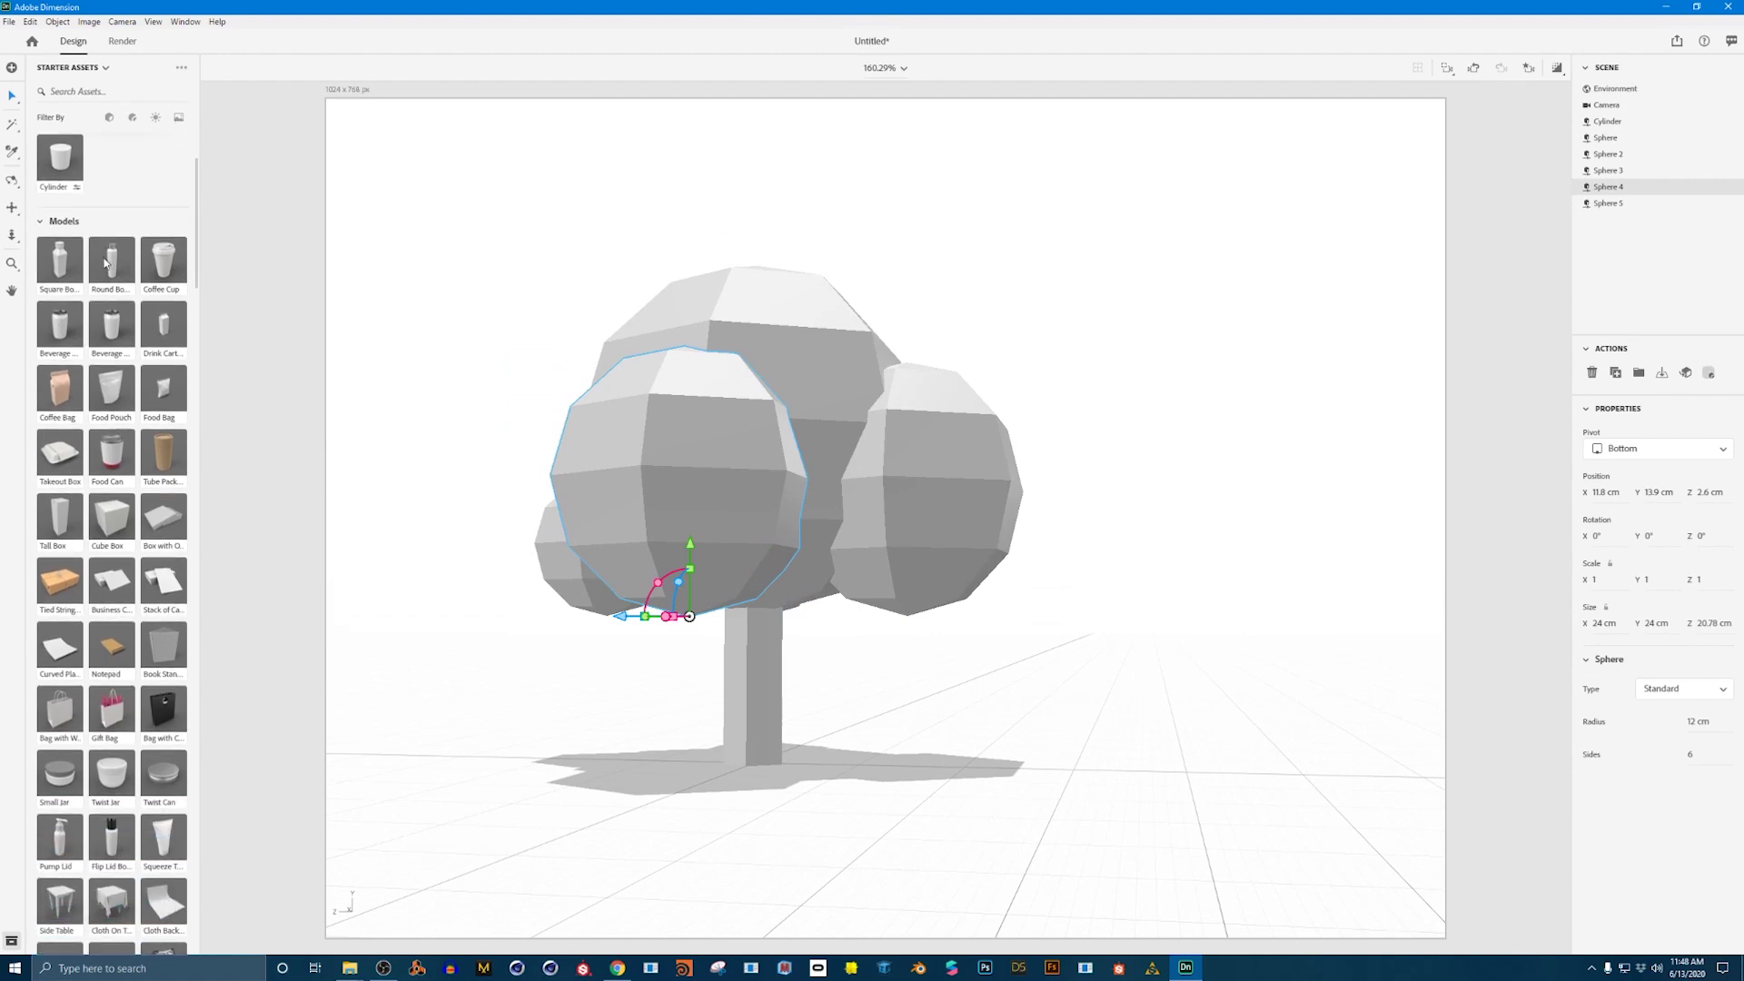
{"action": "scroll", "coordinate": [106, 270], "scroll_direction": "up", "scroll_amount": 3}
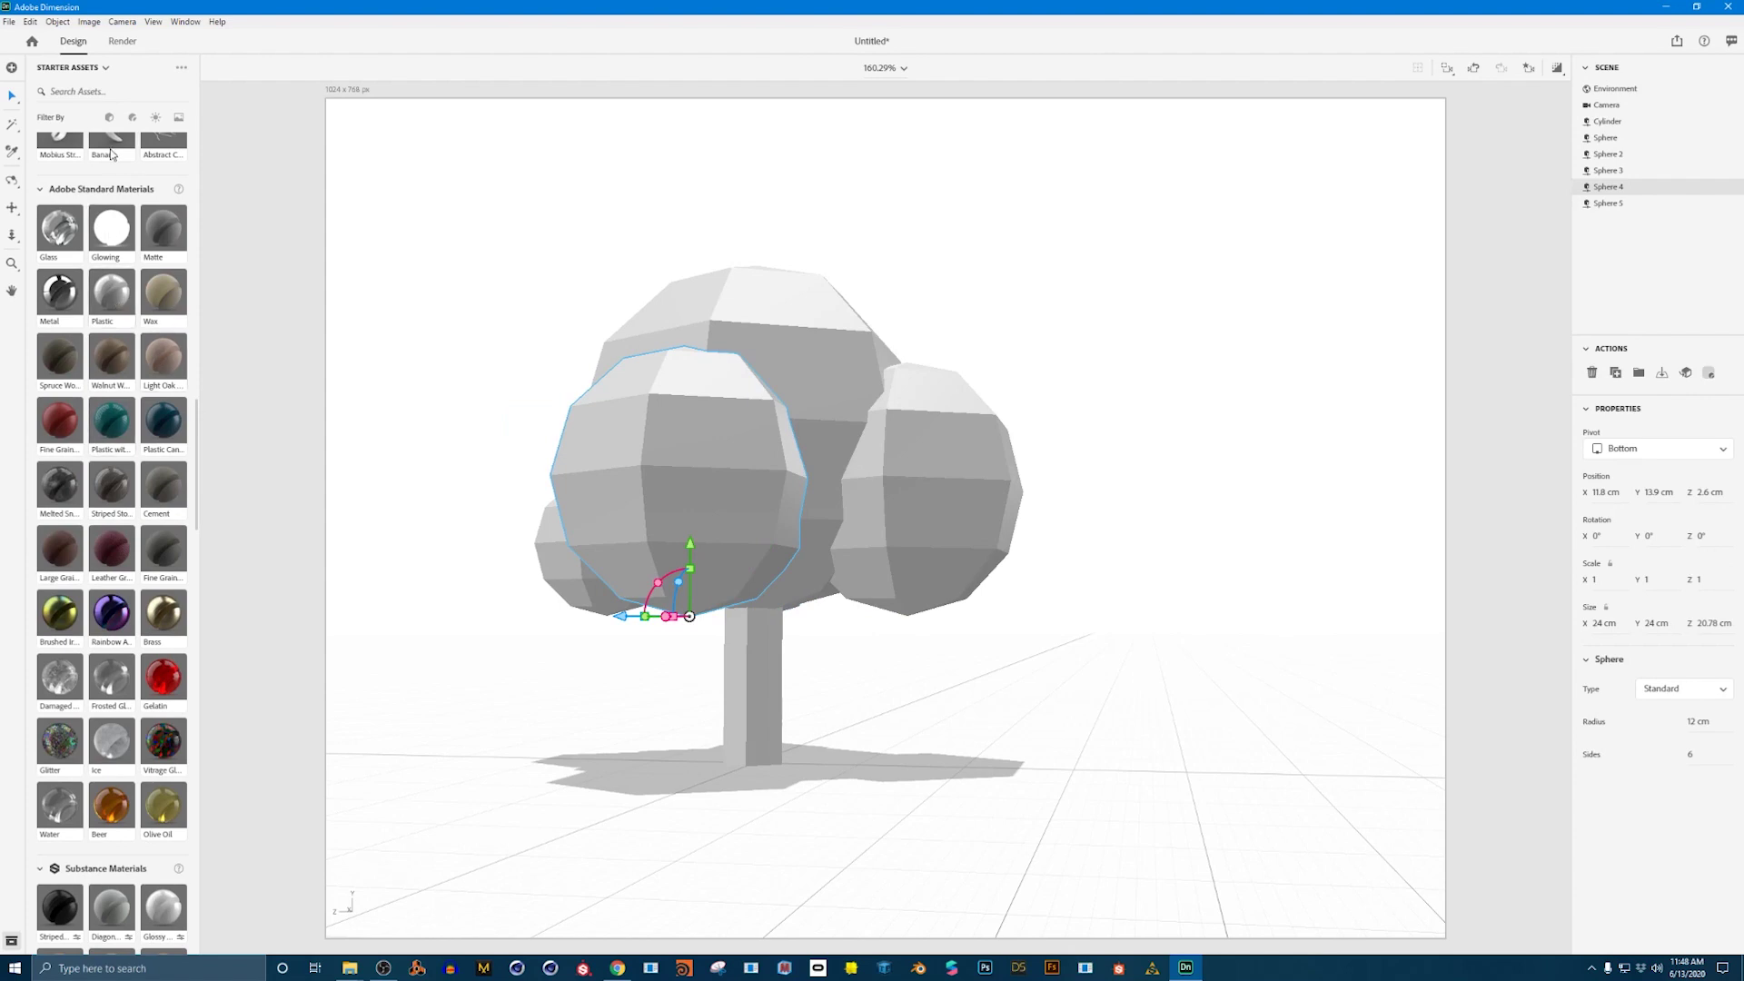
{"action": "left_click", "coordinate": [109, 118]}
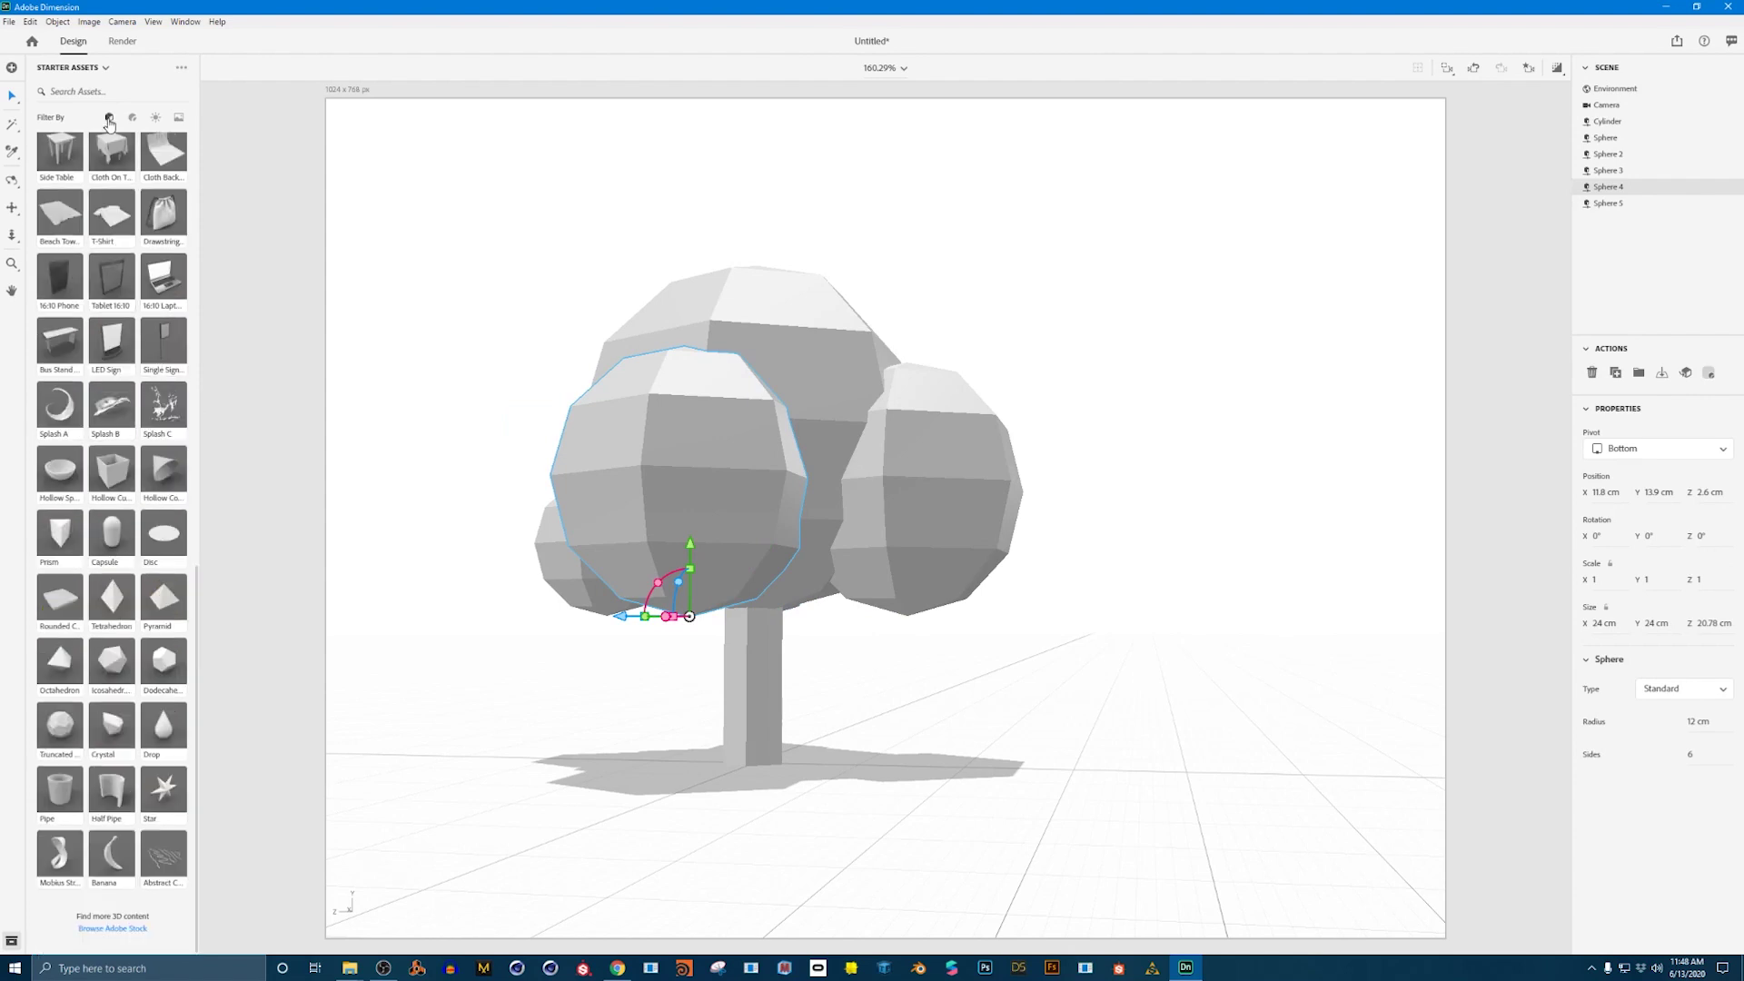
{"action": "left_click", "coordinate": [133, 118]}
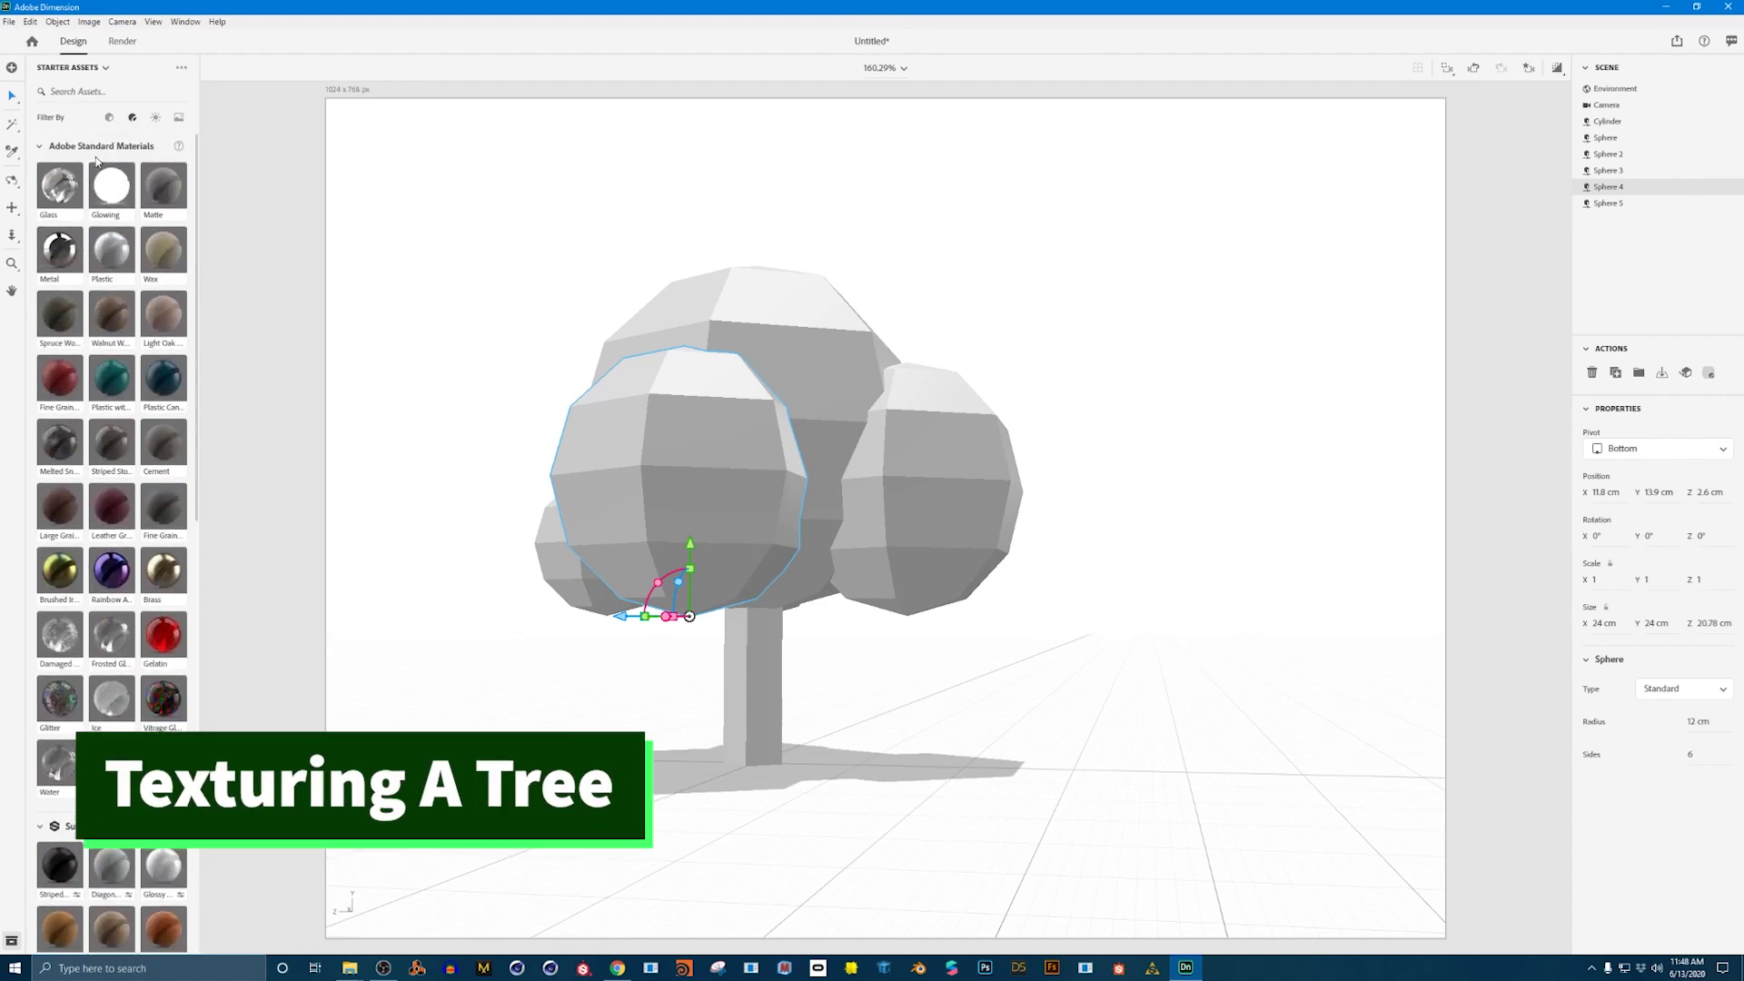
{"action": "scroll", "coordinate": [160, 469], "scroll_direction": "down", "scroll_amount": 5}
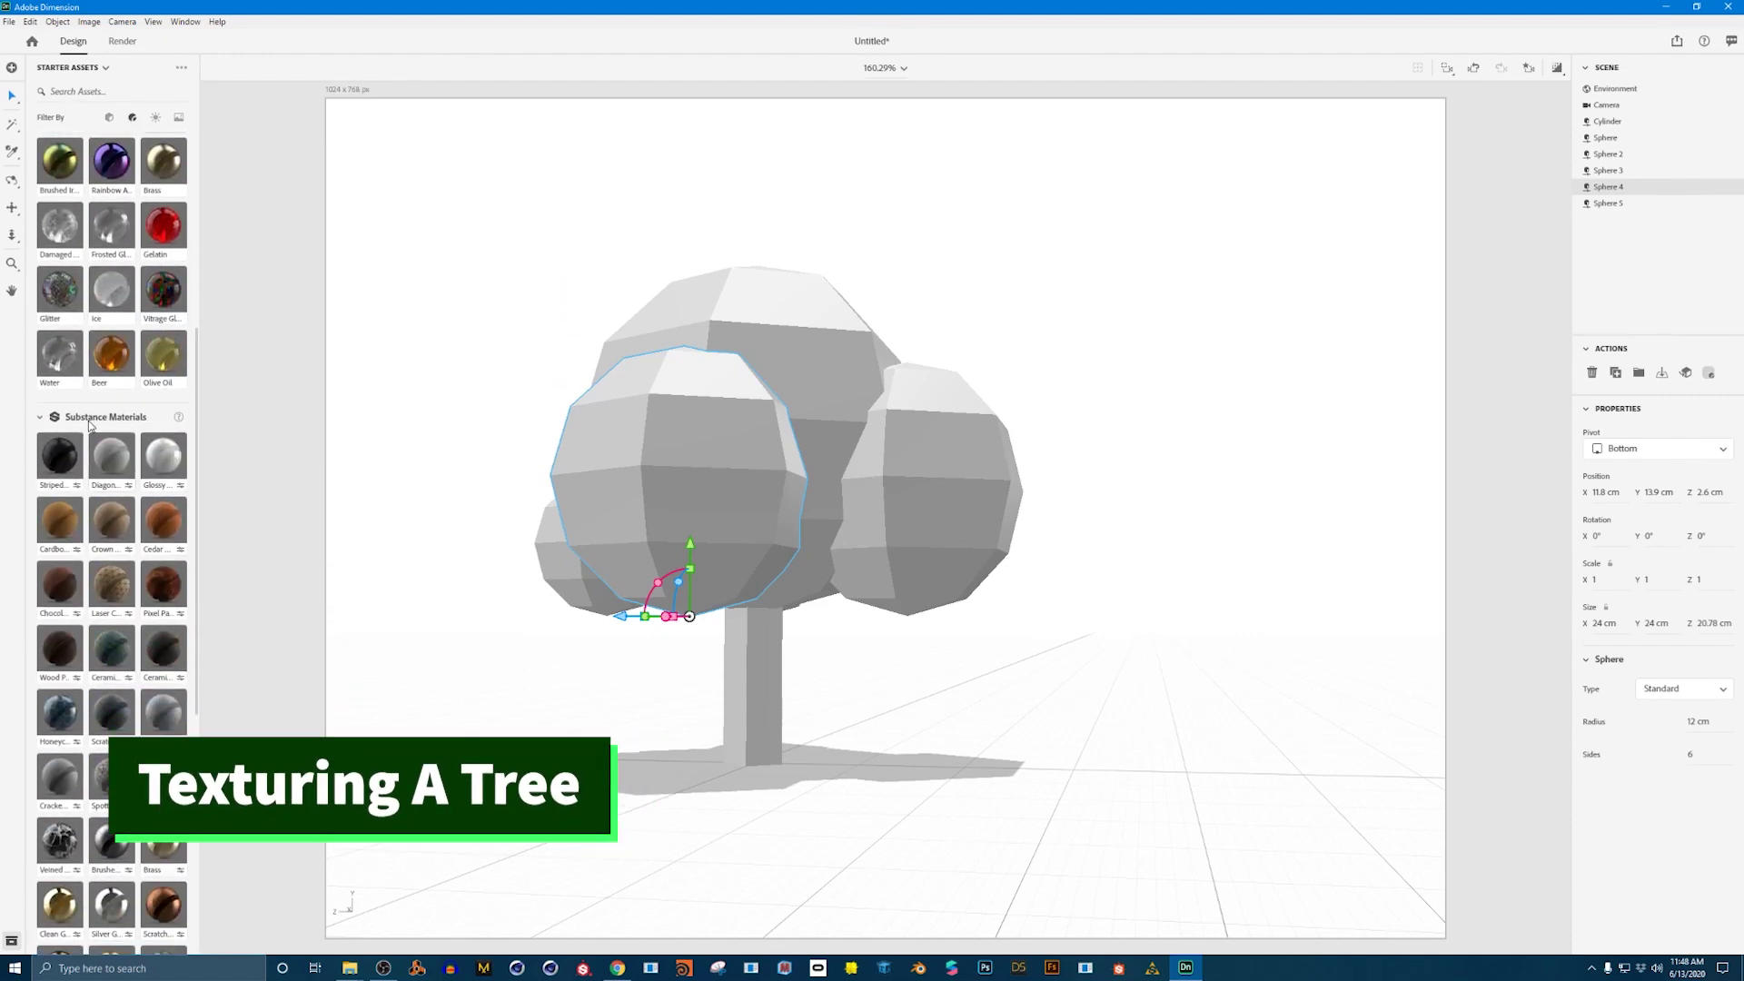
Apply the Chocolate Brown Beech Wood substance material to the cylinder trunk.
{"action": "left_click", "coordinate": [415, 445]}
{"action": "right_click_drag", "start_coordinate": [440, 358], "coordinate": [491, 369]}
{"action": "middle_click_drag", "start_coordinate": [852, 663], "coordinate": [705, 717]}
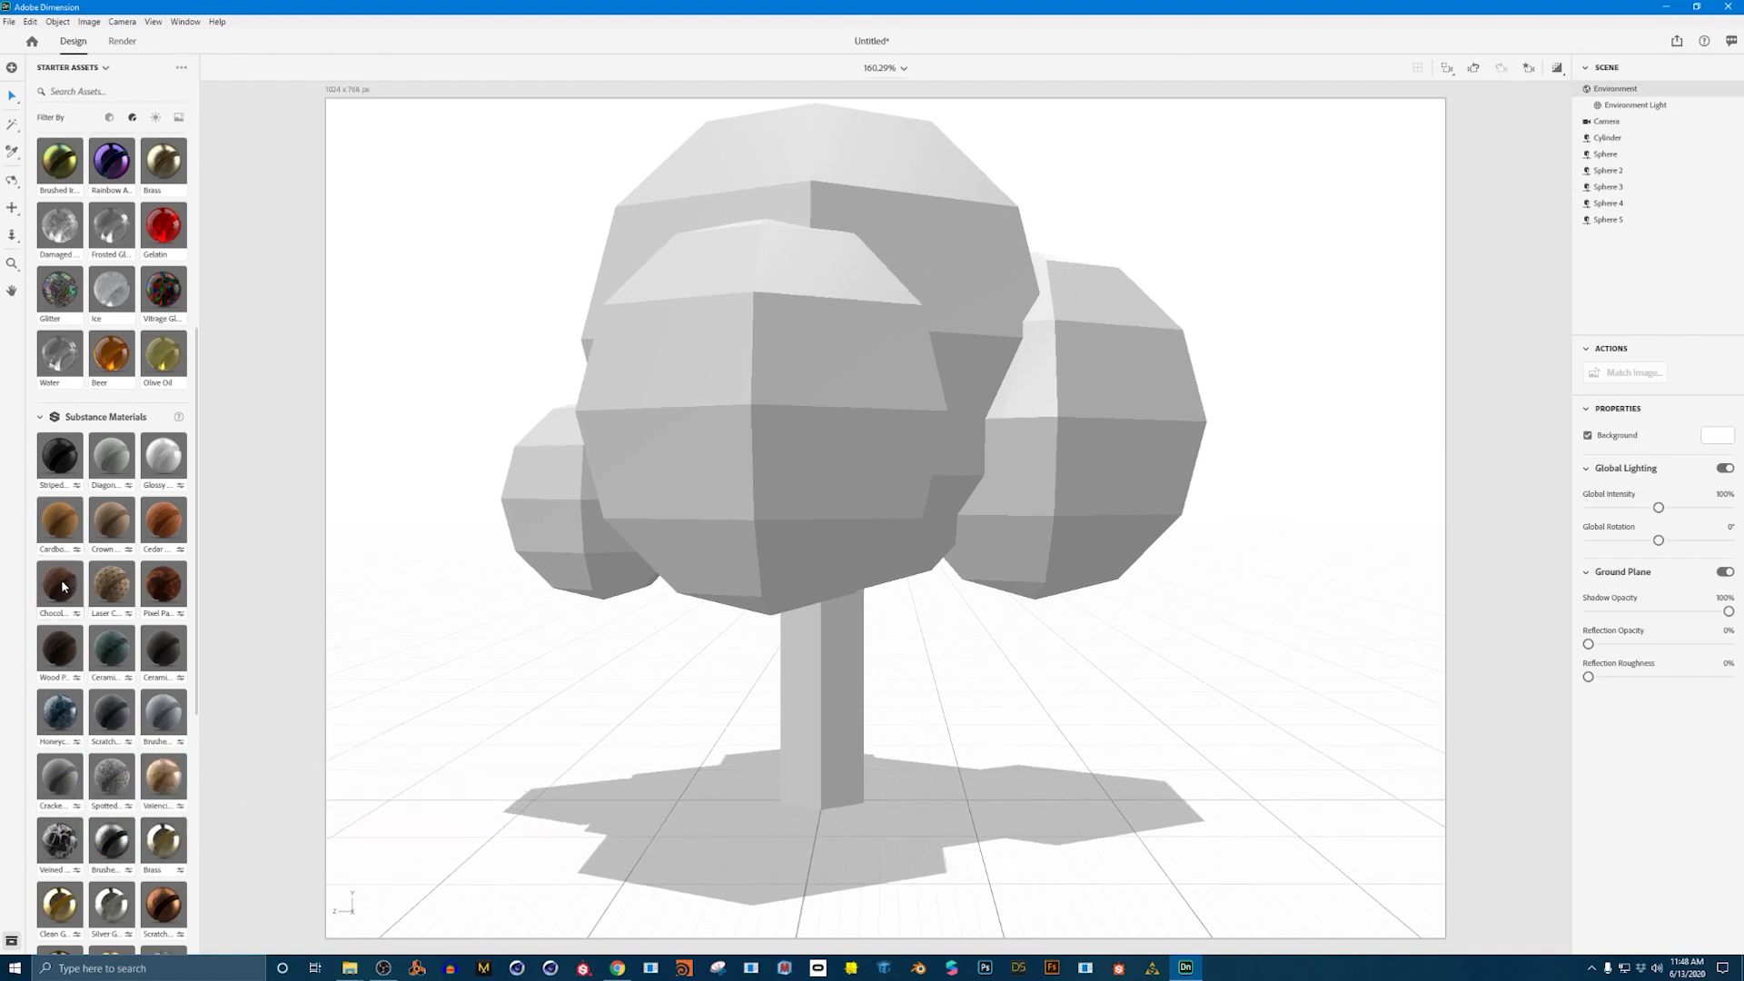
{"action": "left_click_drag", "start_coordinate": [63, 586], "coordinate": [825, 672]}
Apply the Brushed Iridescent Metal material to the large crown sphere and the two 12 cm foliage spheres.
{"action": "right_click_drag", "start_coordinate": [937, 658], "coordinate": [590, 672]}
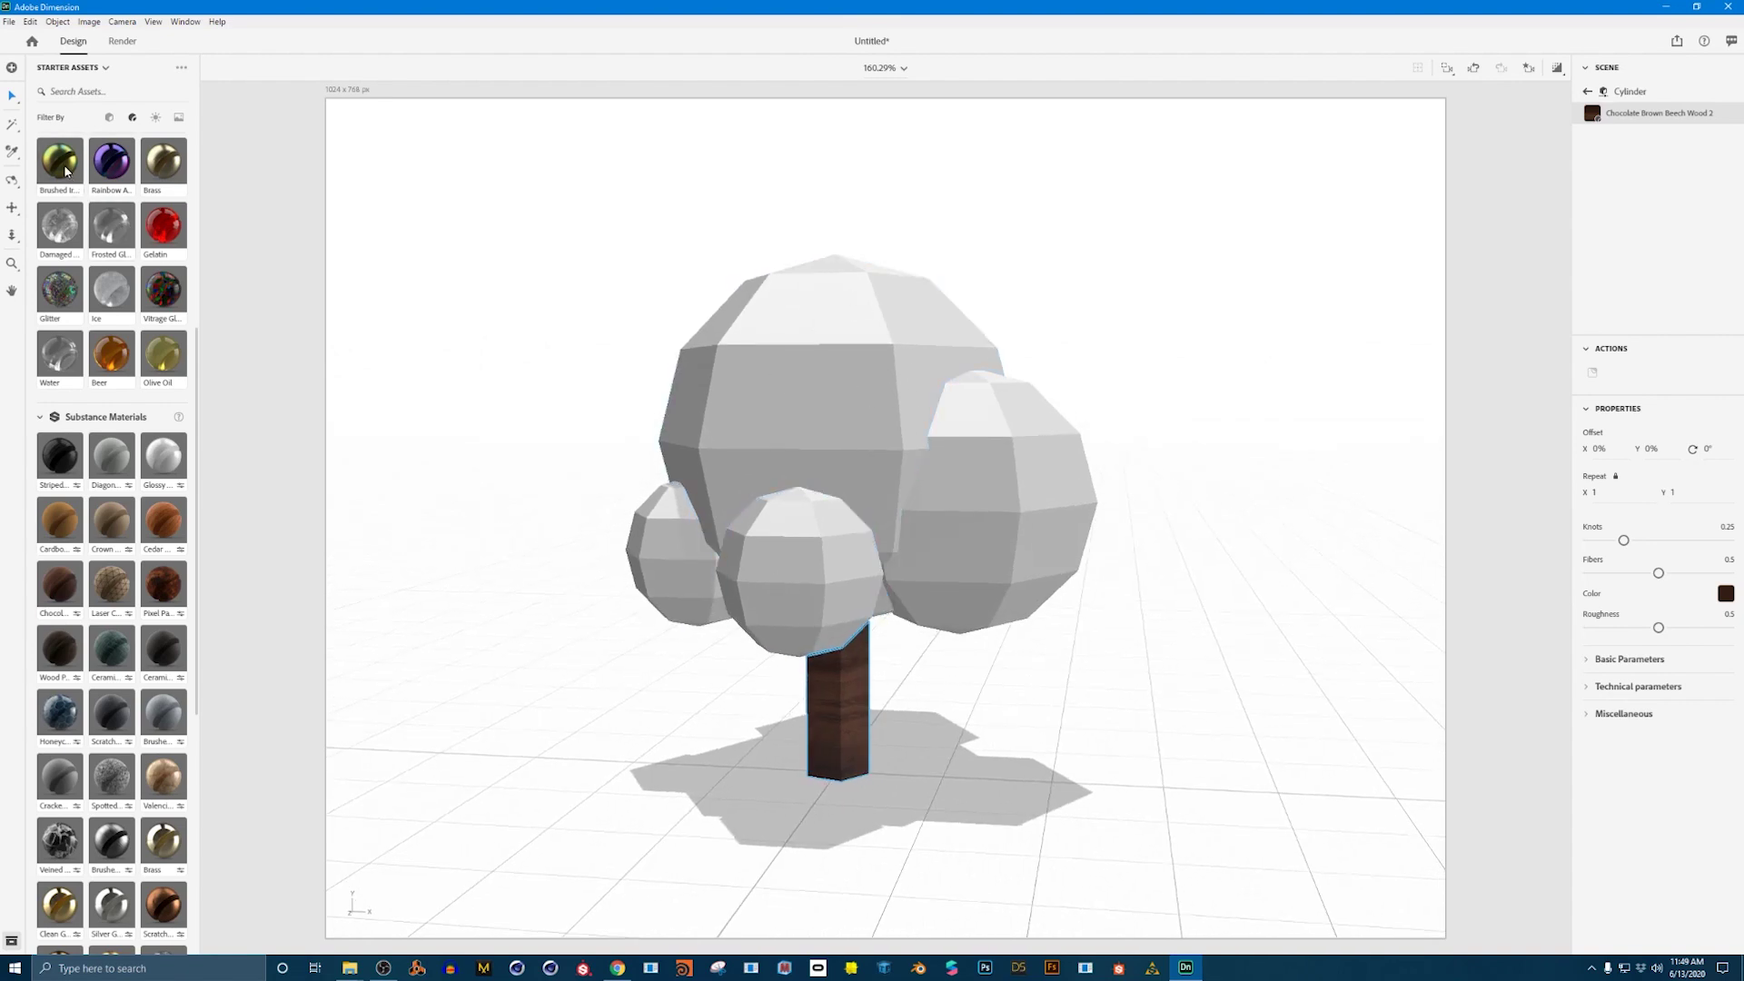
{"action": "mouse_move", "coordinate": [65, 169]}
{"action": "left_mouse_down"}
{"action": "mouse_move", "coordinate": [80, 207]}
{"action": "mouse_move", "coordinate": [831, 380]}
{"action": "left_mouse_up"}
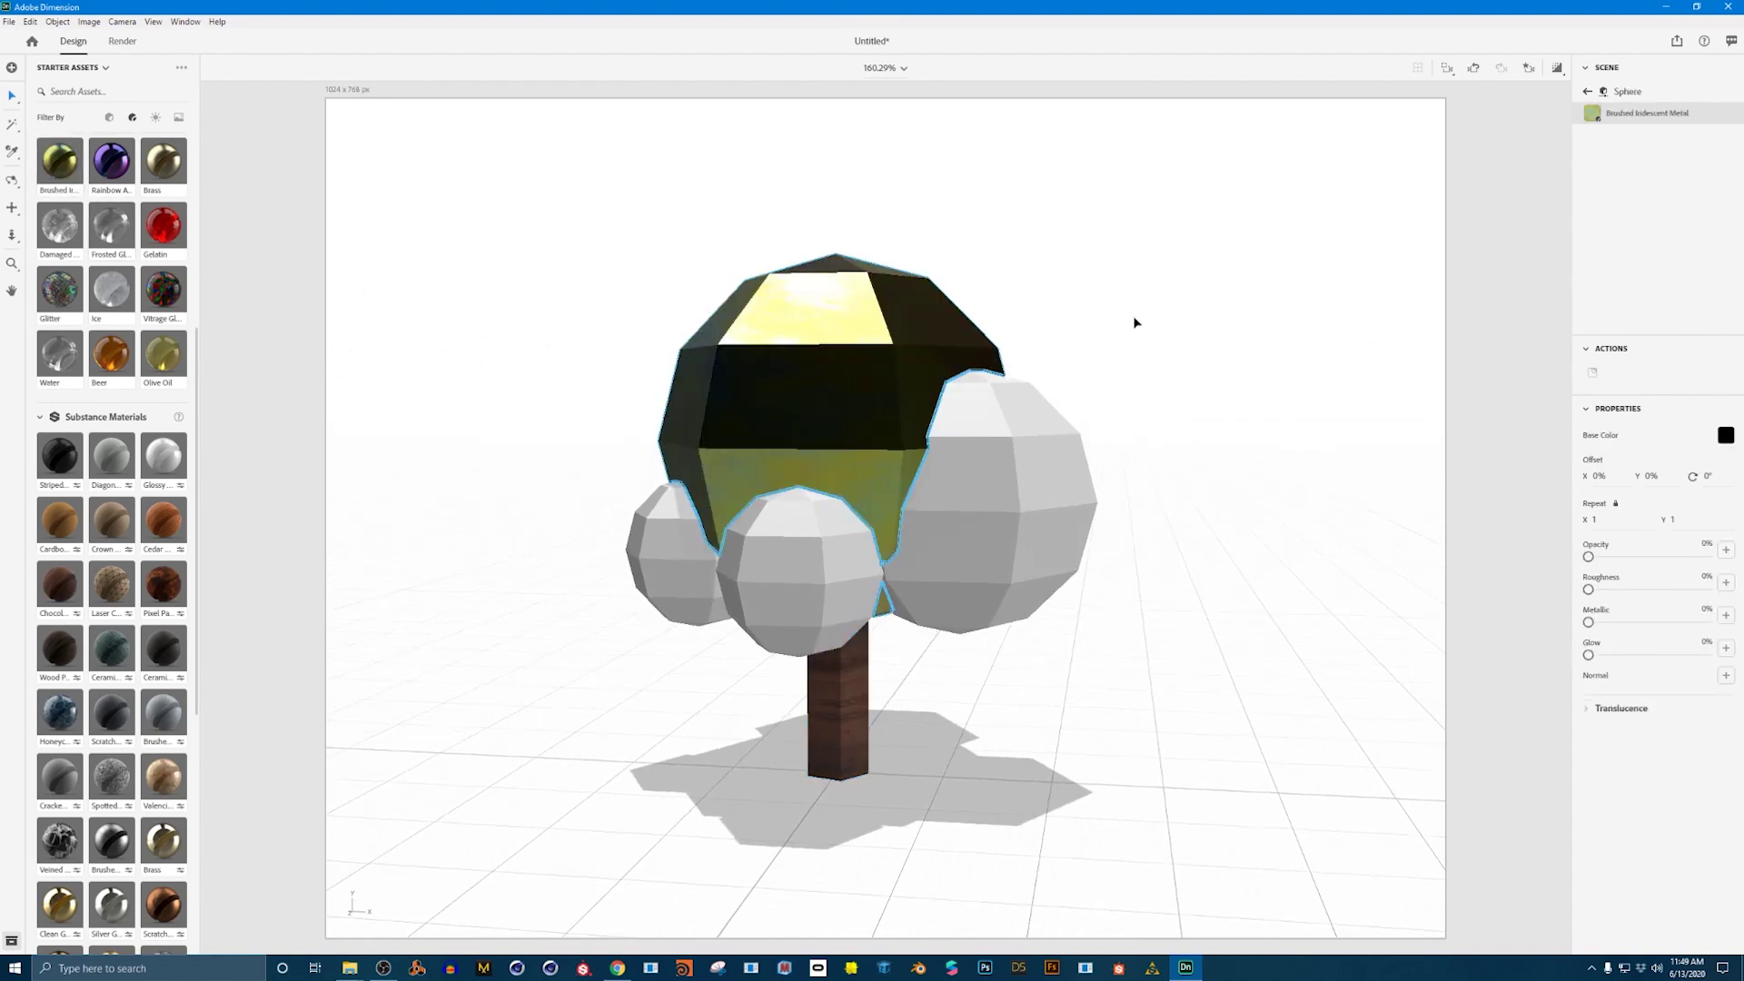
{"action": "right_click_drag", "start_coordinate": [1135, 322], "coordinate": [444, 289]}
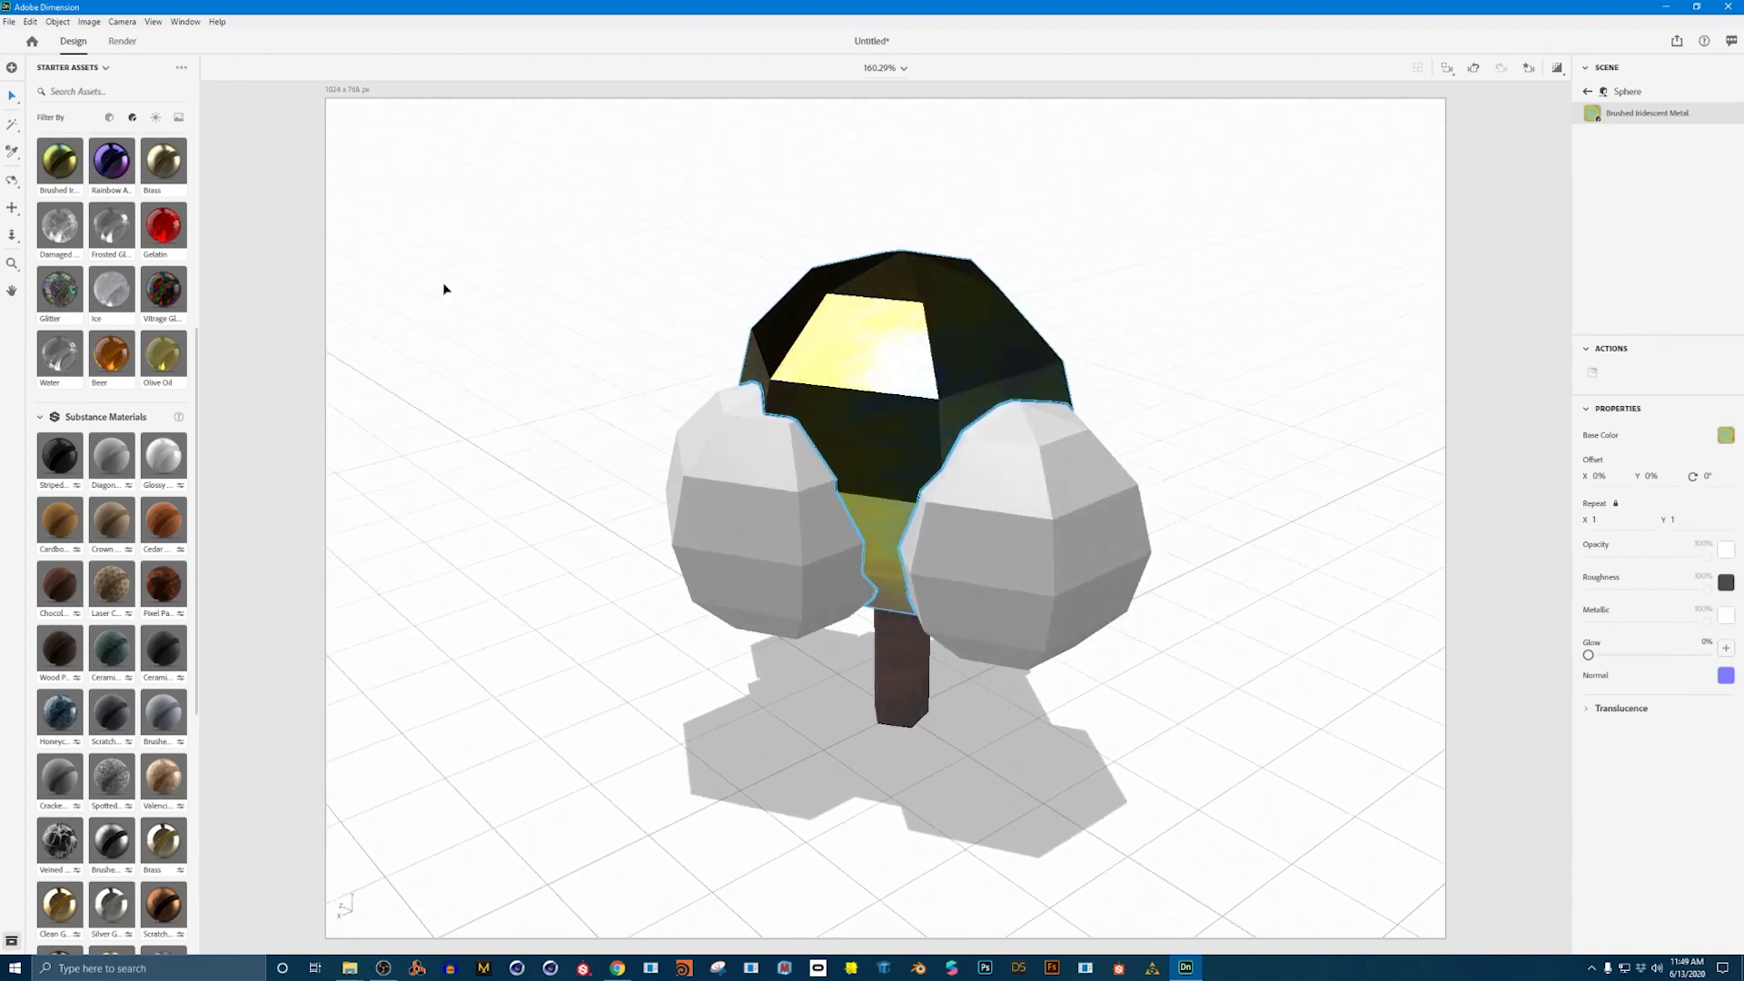
{"action": "left_click_drag", "start_coordinate": [63, 172], "coordinate": [717, 483]}
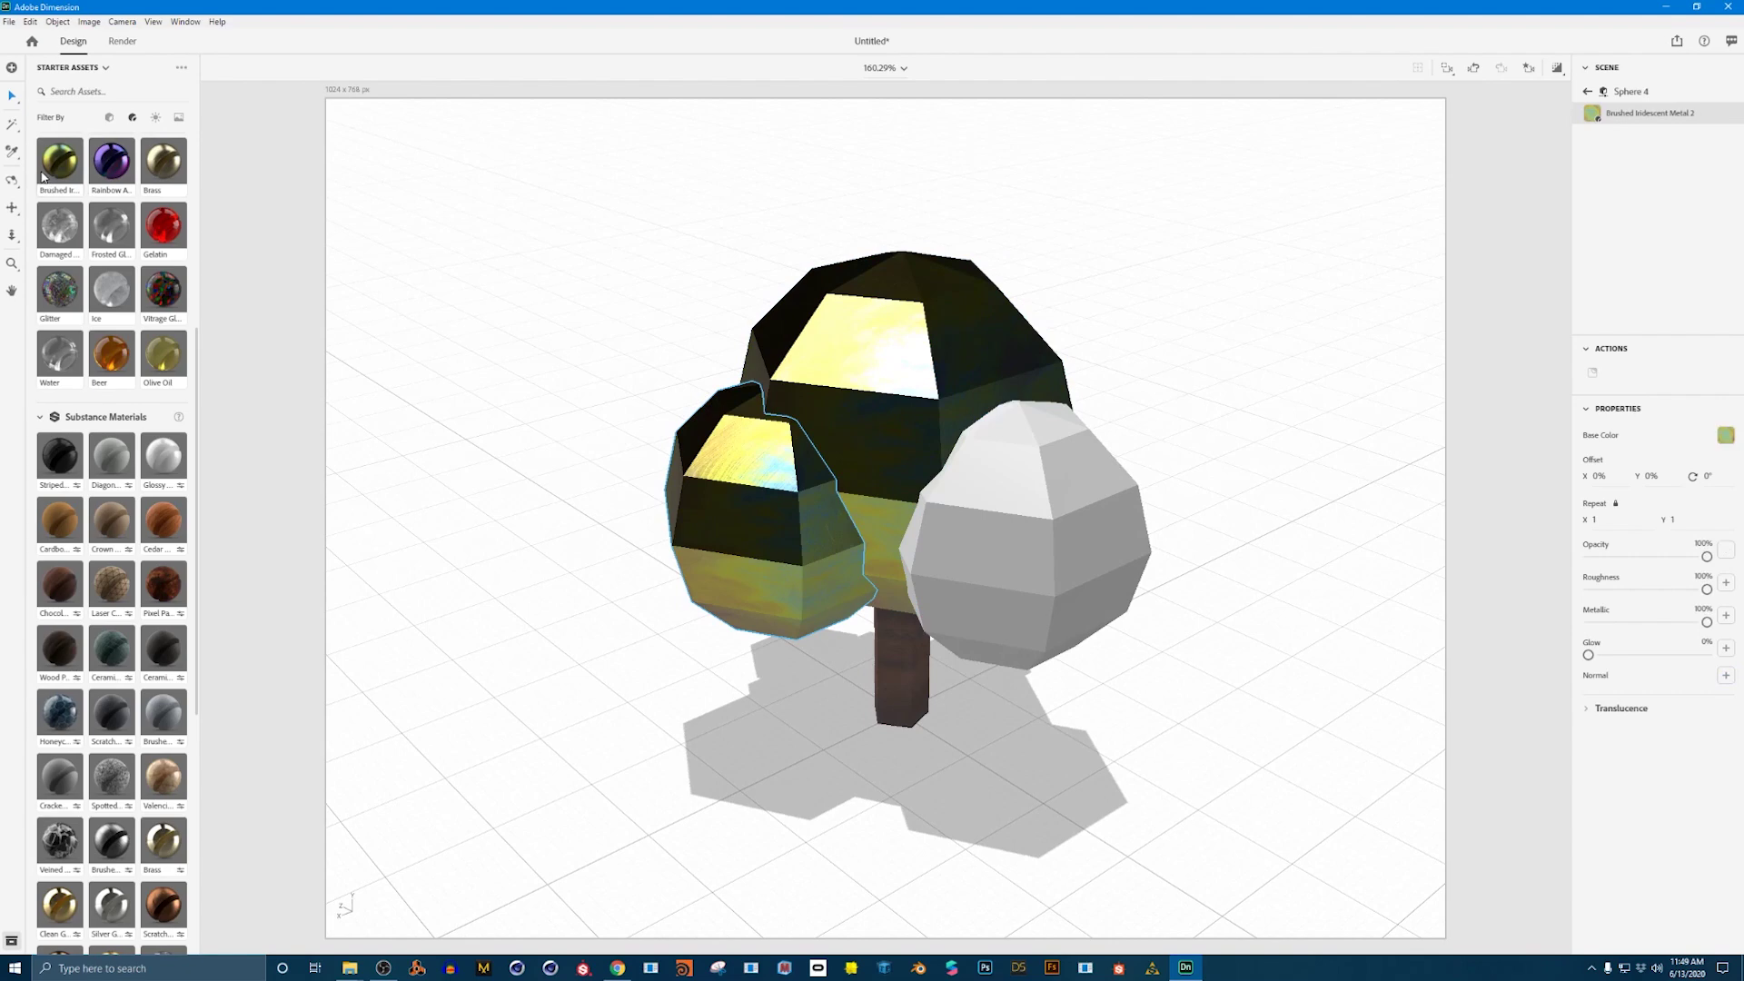
{"action": "left_click_drag", "start_coordinate": [43, 176], "coordinate": [987, 495]}
Apply the Brushed Iridescent Metal material to the two small 7 cm foliage spheres.
{"action": "mouse_move", "coordinate": [1262, 390]}
{"action": "right_mouse_down"}
{"action": "mouse_move", "coordinate": [777, 366]}
{"action": "mouse_move", "coordinate": [219, 222]}
{"action": "right_mouse_up"}
{"action": "left_click_drag", "start_coordinate": [72, 181], "coordinate": [814, 587]}
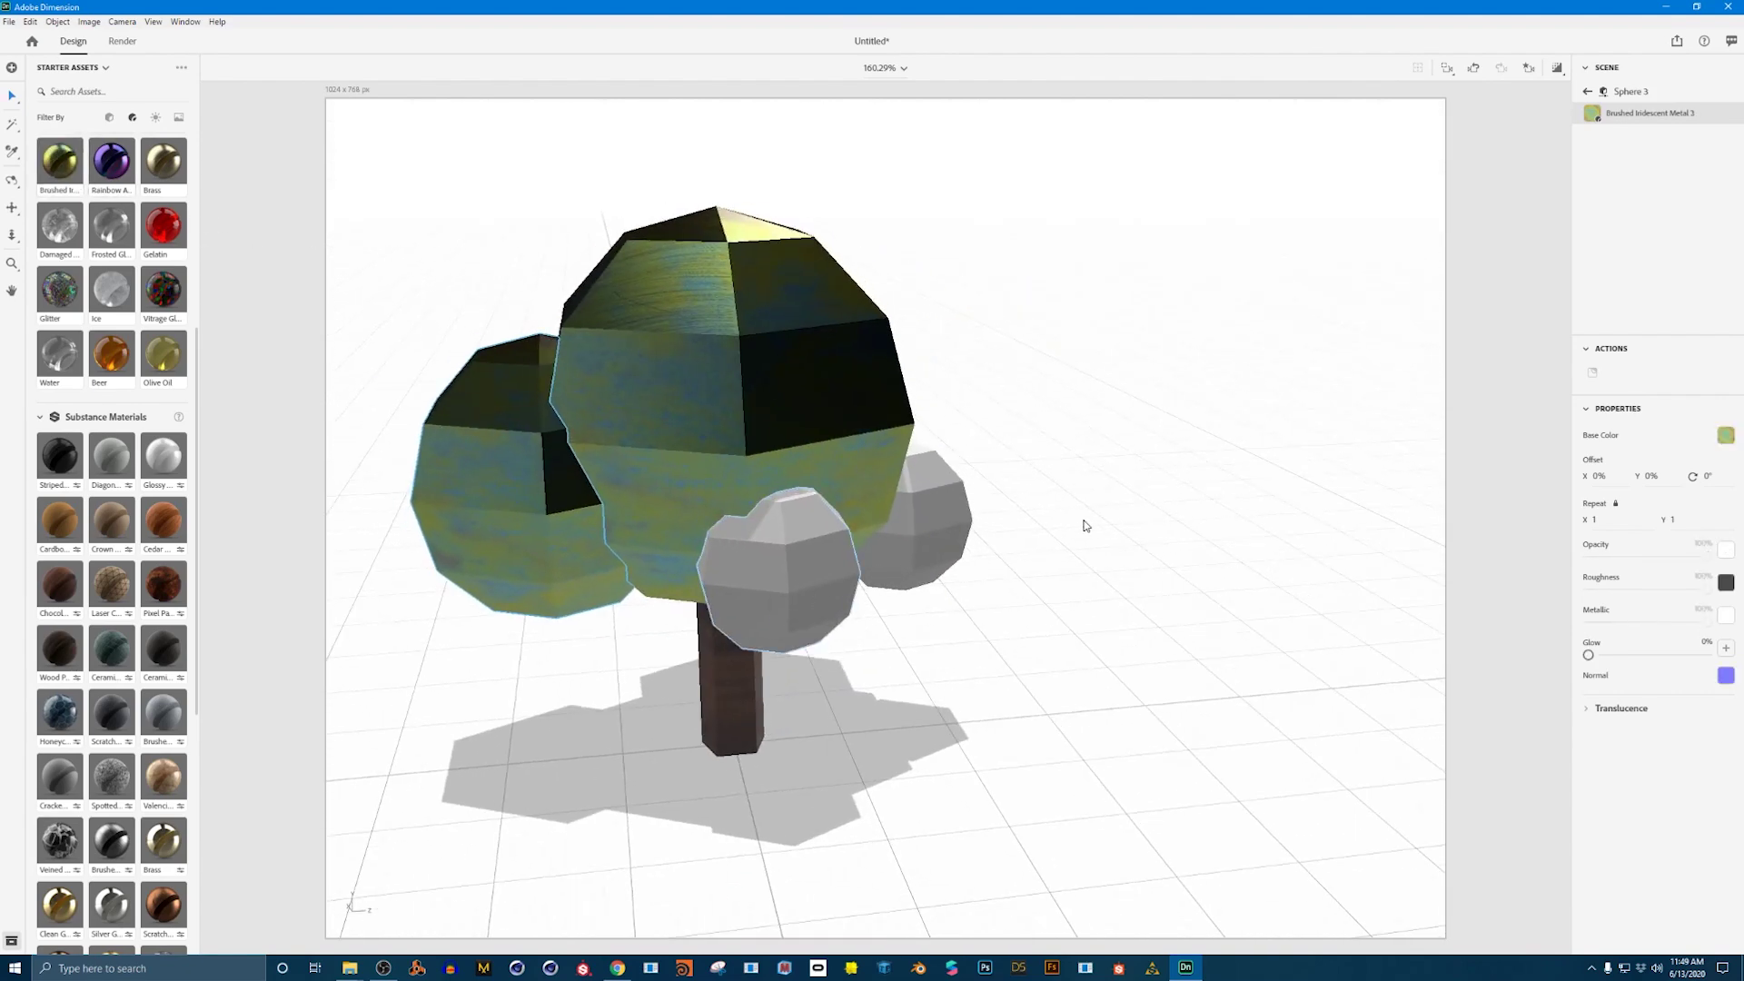
{"action": "mouse_move", "coordinate": [1028, 495]}
{"action": "right_mouse_down"}
{"action": "mouse_move", "coordinate": [682, 466]}
{"action": "mouse_move", "coordinate": [586, 432]}
{"action": "right_mouse_up"}
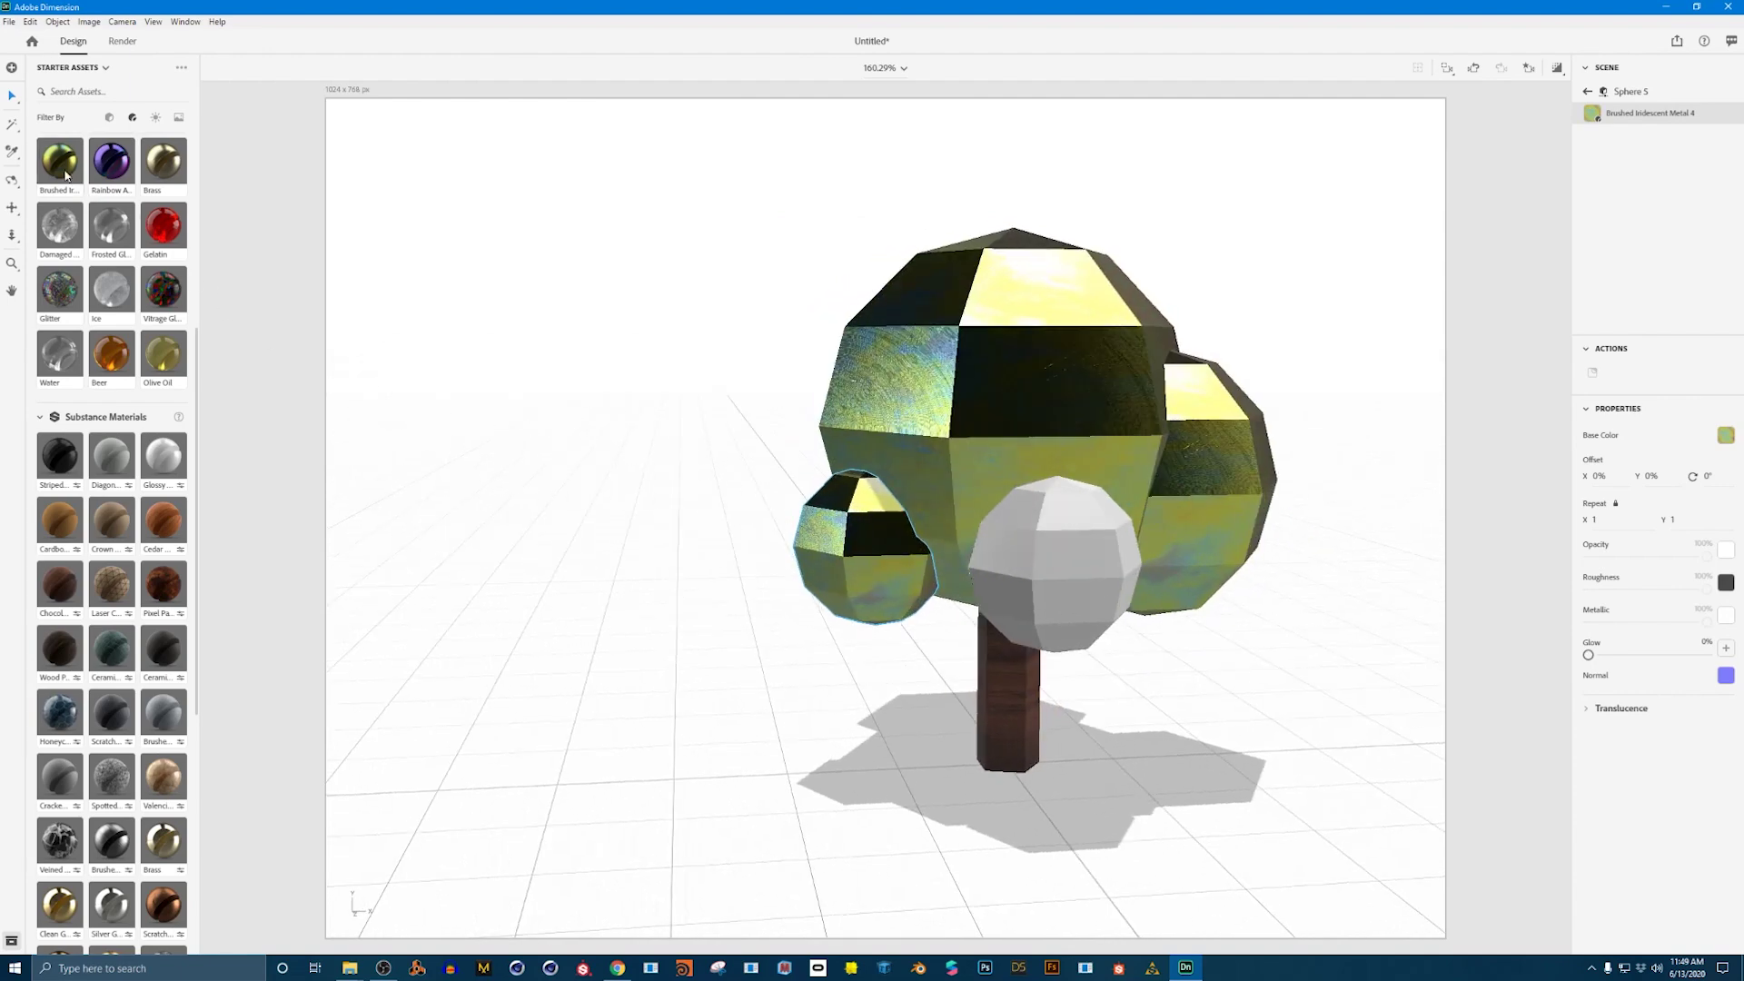
{"action": "mouse_move", "coordinate": [72, 171]}
{"action": "left_mouse_down"}
{"action": "mouse_move", "coordinate": [1103, 656]}
{"action": "mouse_move", "coordinate": [1060, 574]}
{"action": "left_mouse_up"}
{"action": "right_click_drag", "start_coordinate": [1324, 618], "coordinate": [893, 581]}
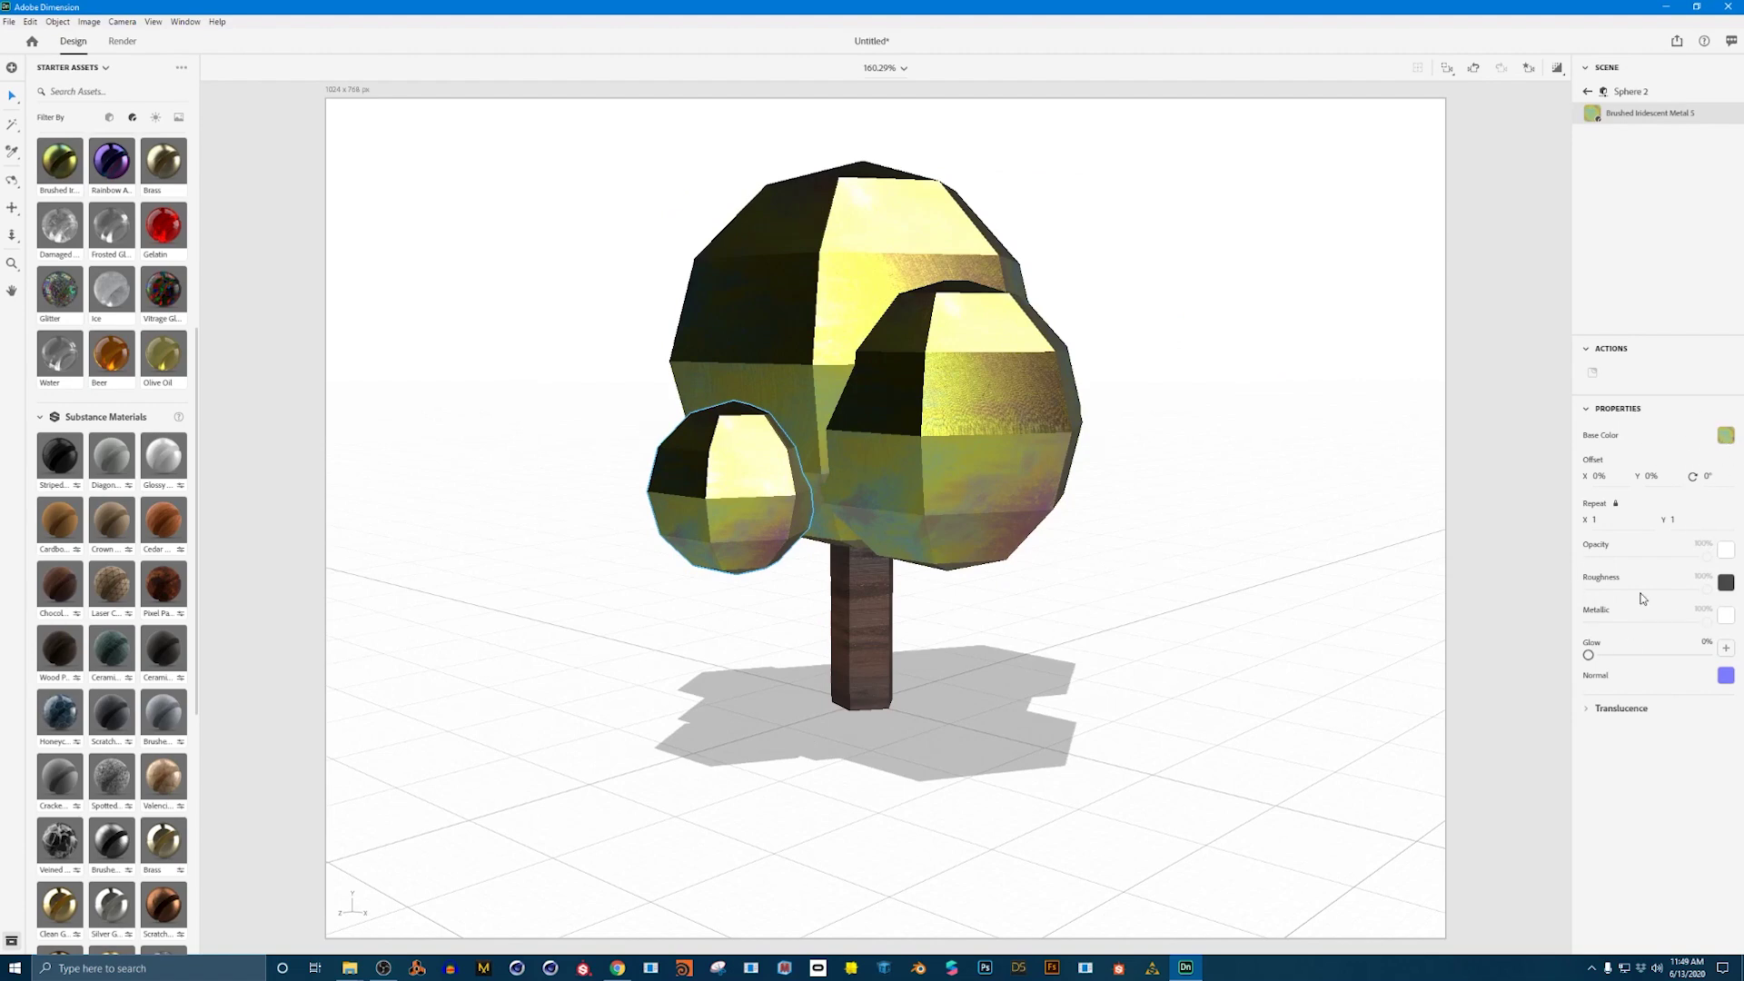
{"action": "right_click_drag", "start_coordinate": [1033, 525], "coordinate": [1135, 702]}
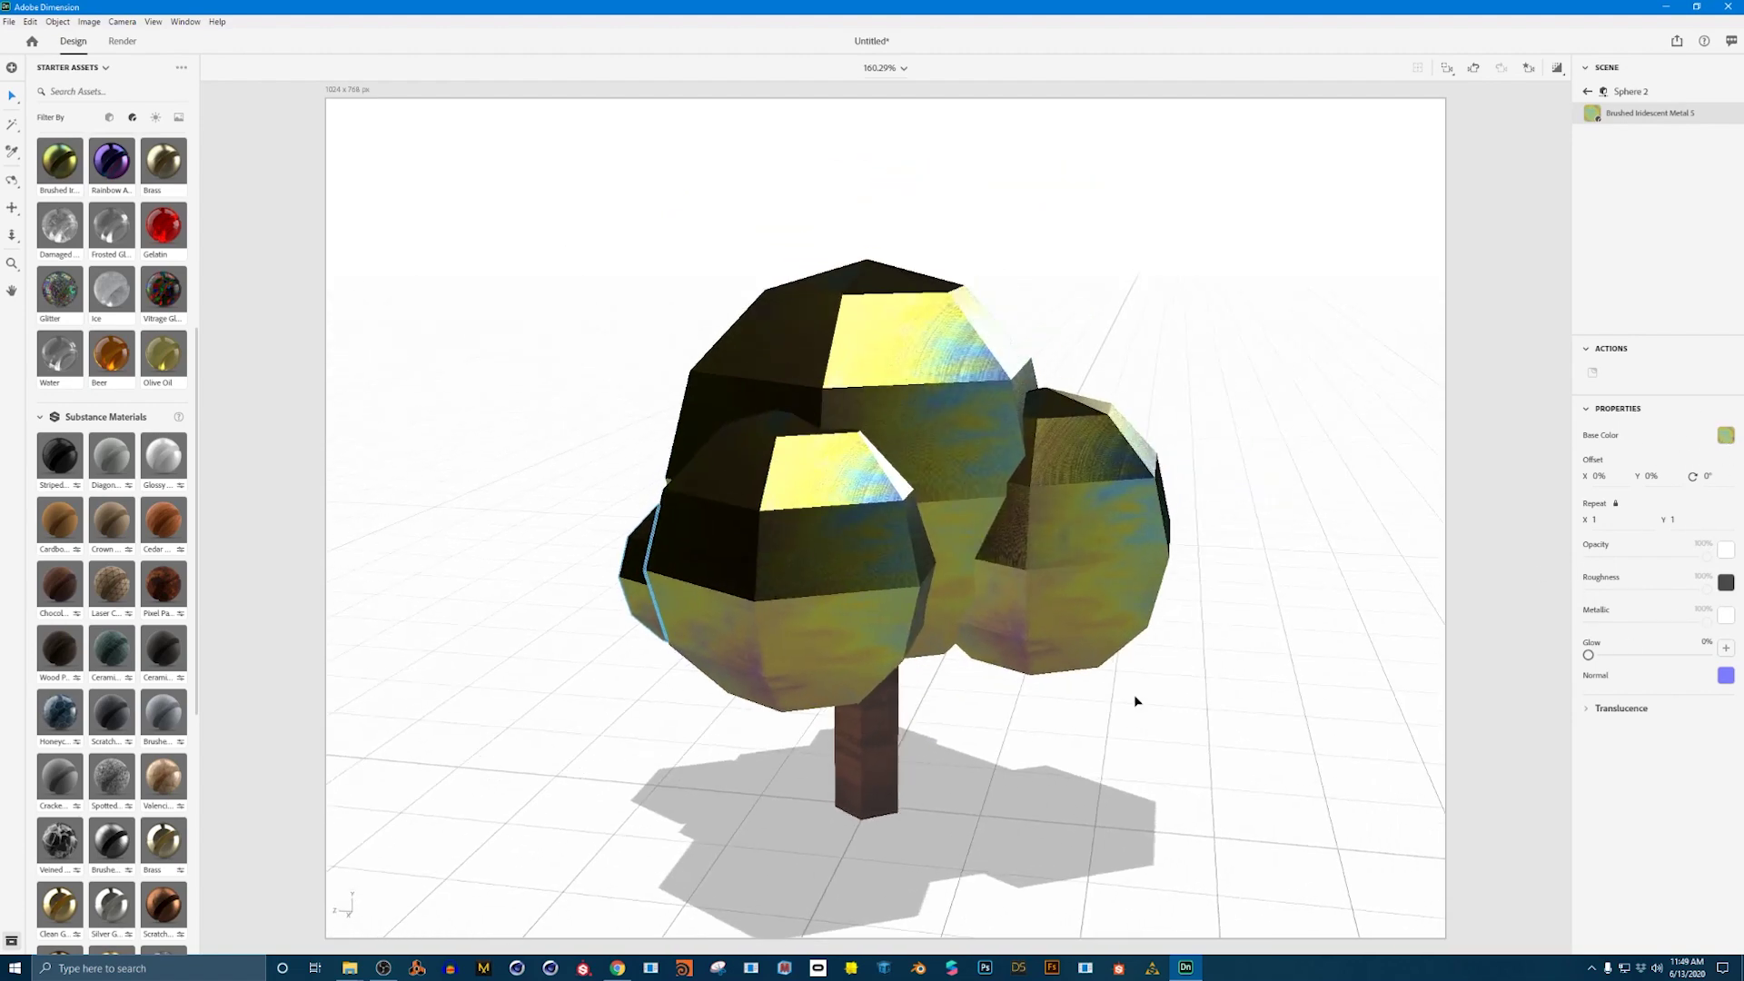
Try solid base colors such as red on the selected small sphere's material, and return its base color to the image texture.
{"action": "left_click", "coordinate": [1725, 436]}
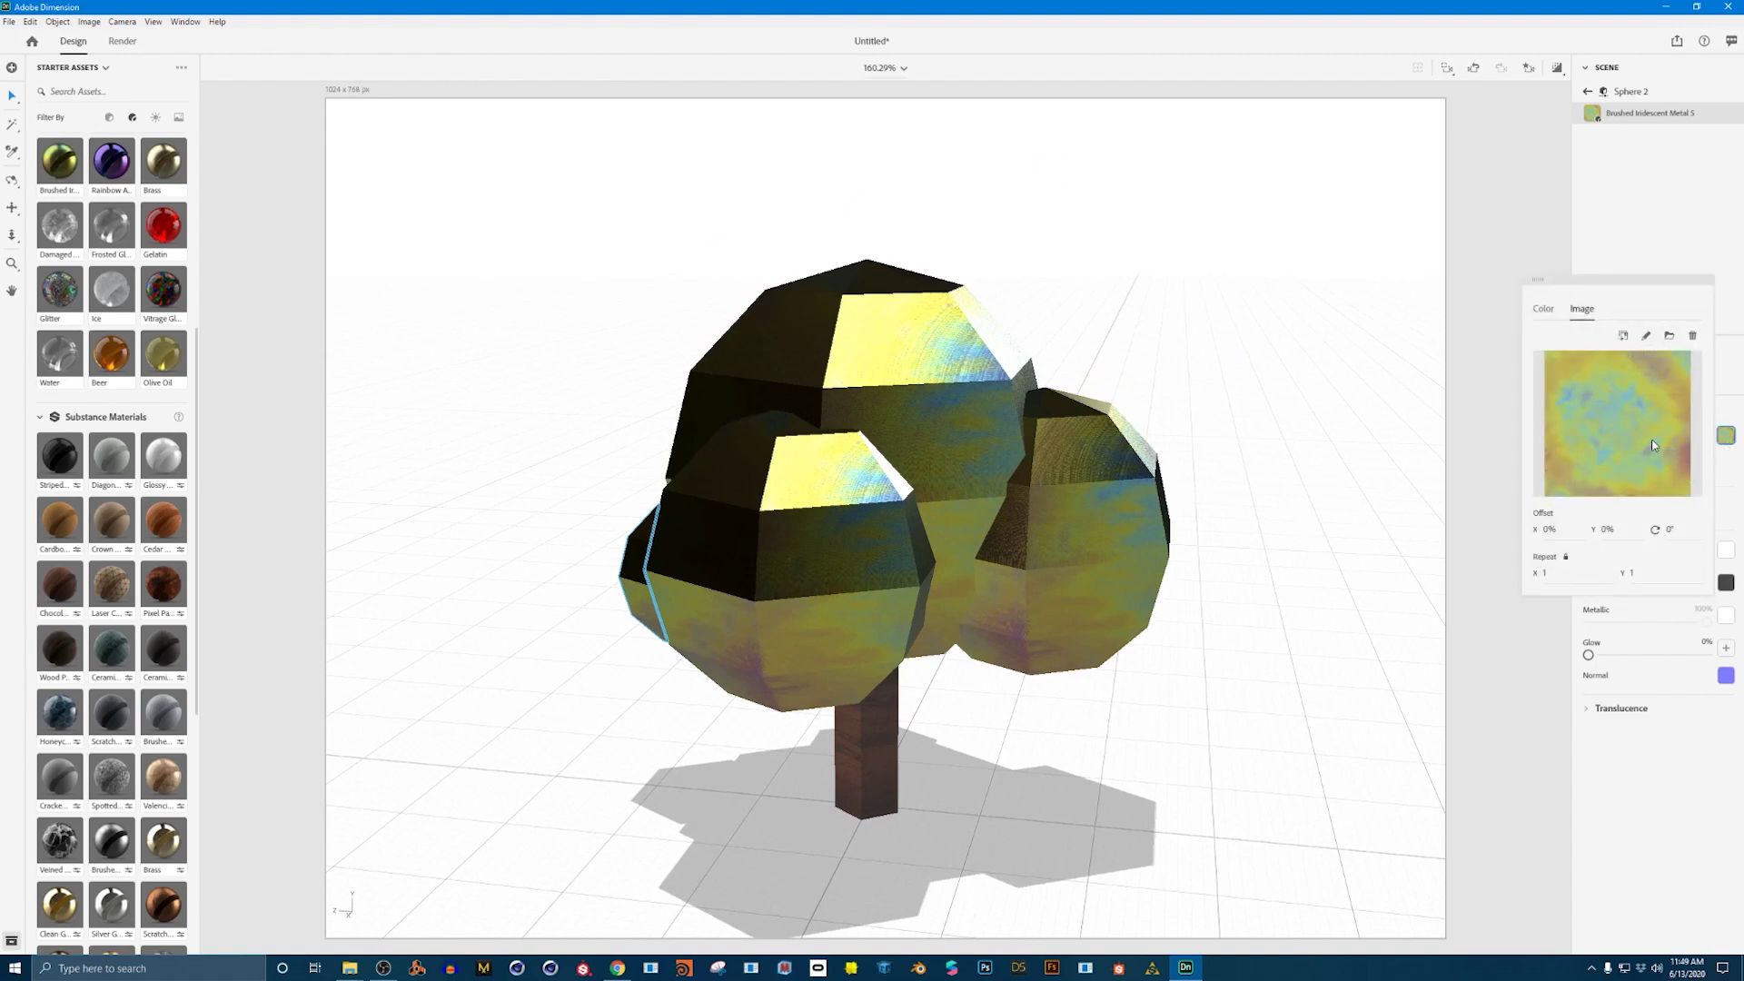
{"action": "left_click", "coordinate": [1543, 309]}
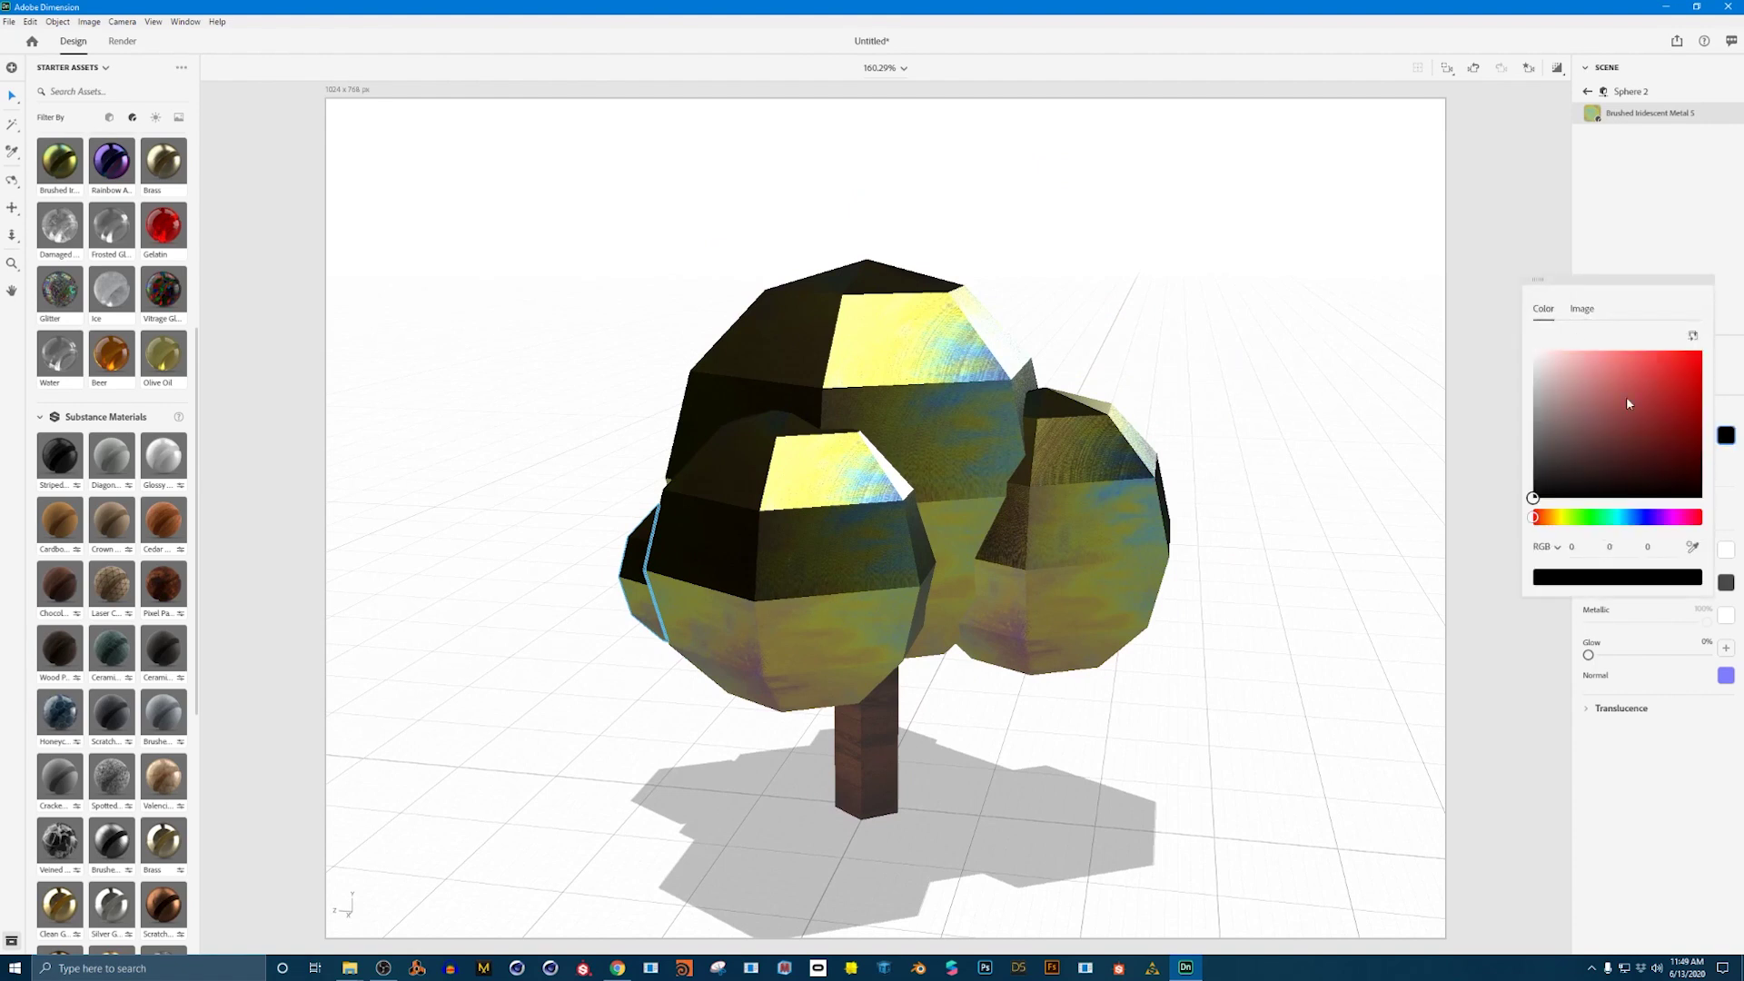
{"action": "left_click", "coordinate": [1688, 389]}
{"action": "middle_click_drag", "start_coordinate": [727, 856], "coordinate": [1123, 790]}
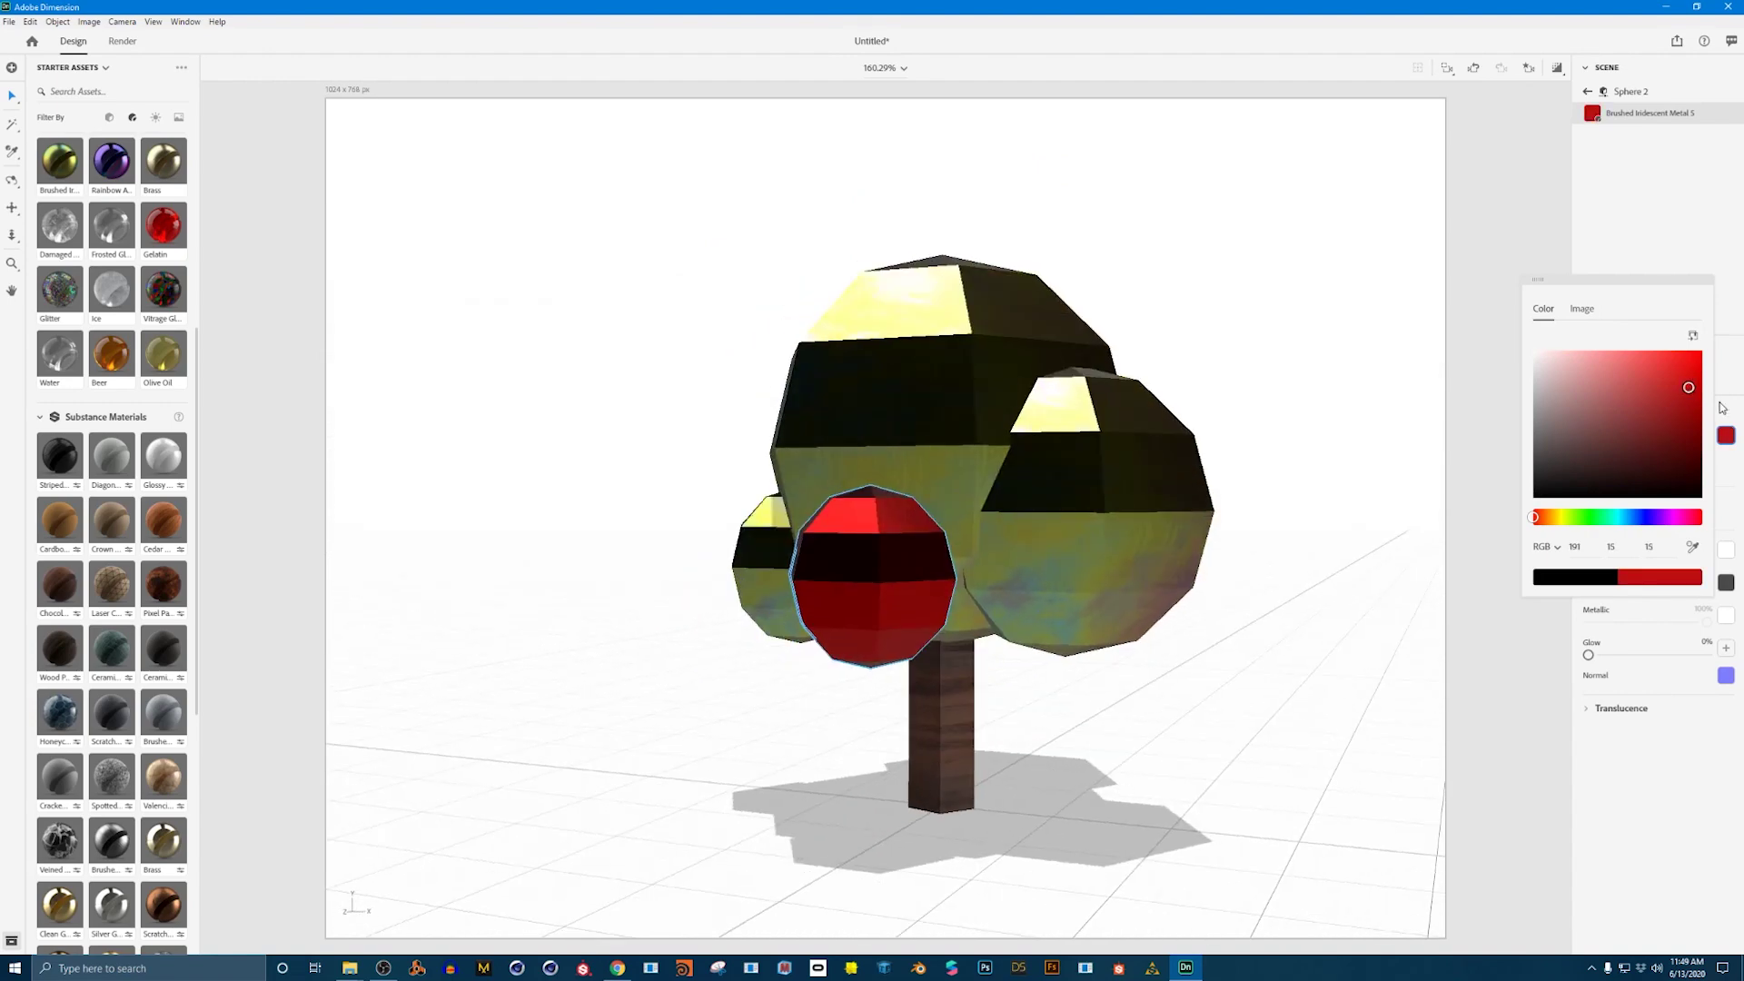
{"action": "left_click", "coordinate": [1667, 518]}
{"action": "mouse_move", "coordinate": [1653, 436]}
{"action": "left_mouse_down"}
{"action": "mouse_move", "coordinate": [1663, 374]}
{"action": "mouse_move", "coordinate": [1680, 478]}
{"action": "mouse_move", "coordinate": [1603, 363]}
{"action": "left_mouse_up"}
{"action": "left_click", "coordinate": [1582, 309]}
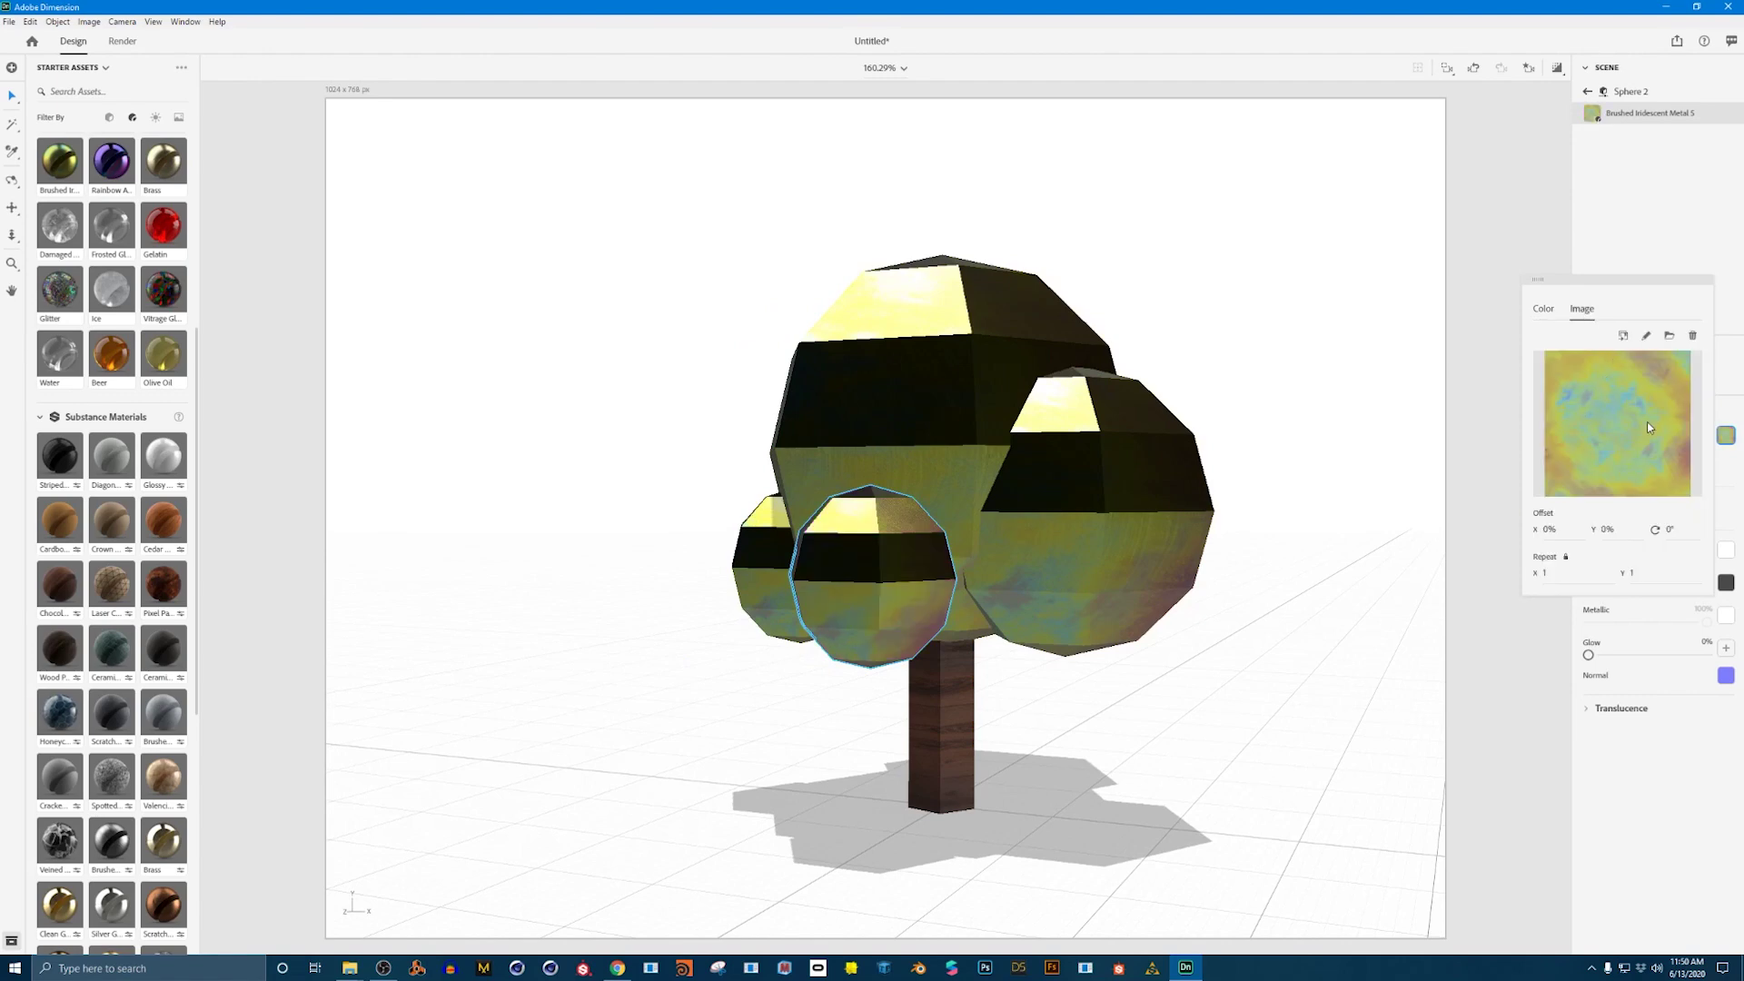
{"action": "middle_click_drag", "start_coordinate": [1289, 339], "coordinate": [1193, 427]}
{"action": "right_click_drag", "start_coordinate": [1192, 426], "coordinate": [890, 457]}
{"action": "left_click", "coordinate": [1624, 258]}
{"action": "left_click", "coordinate": [1093, 463]}
{"action": "left_click", "coordinate": [754, 218]}
{"action": "left_click", "coordinate": [927, 400], "text": "shift"}
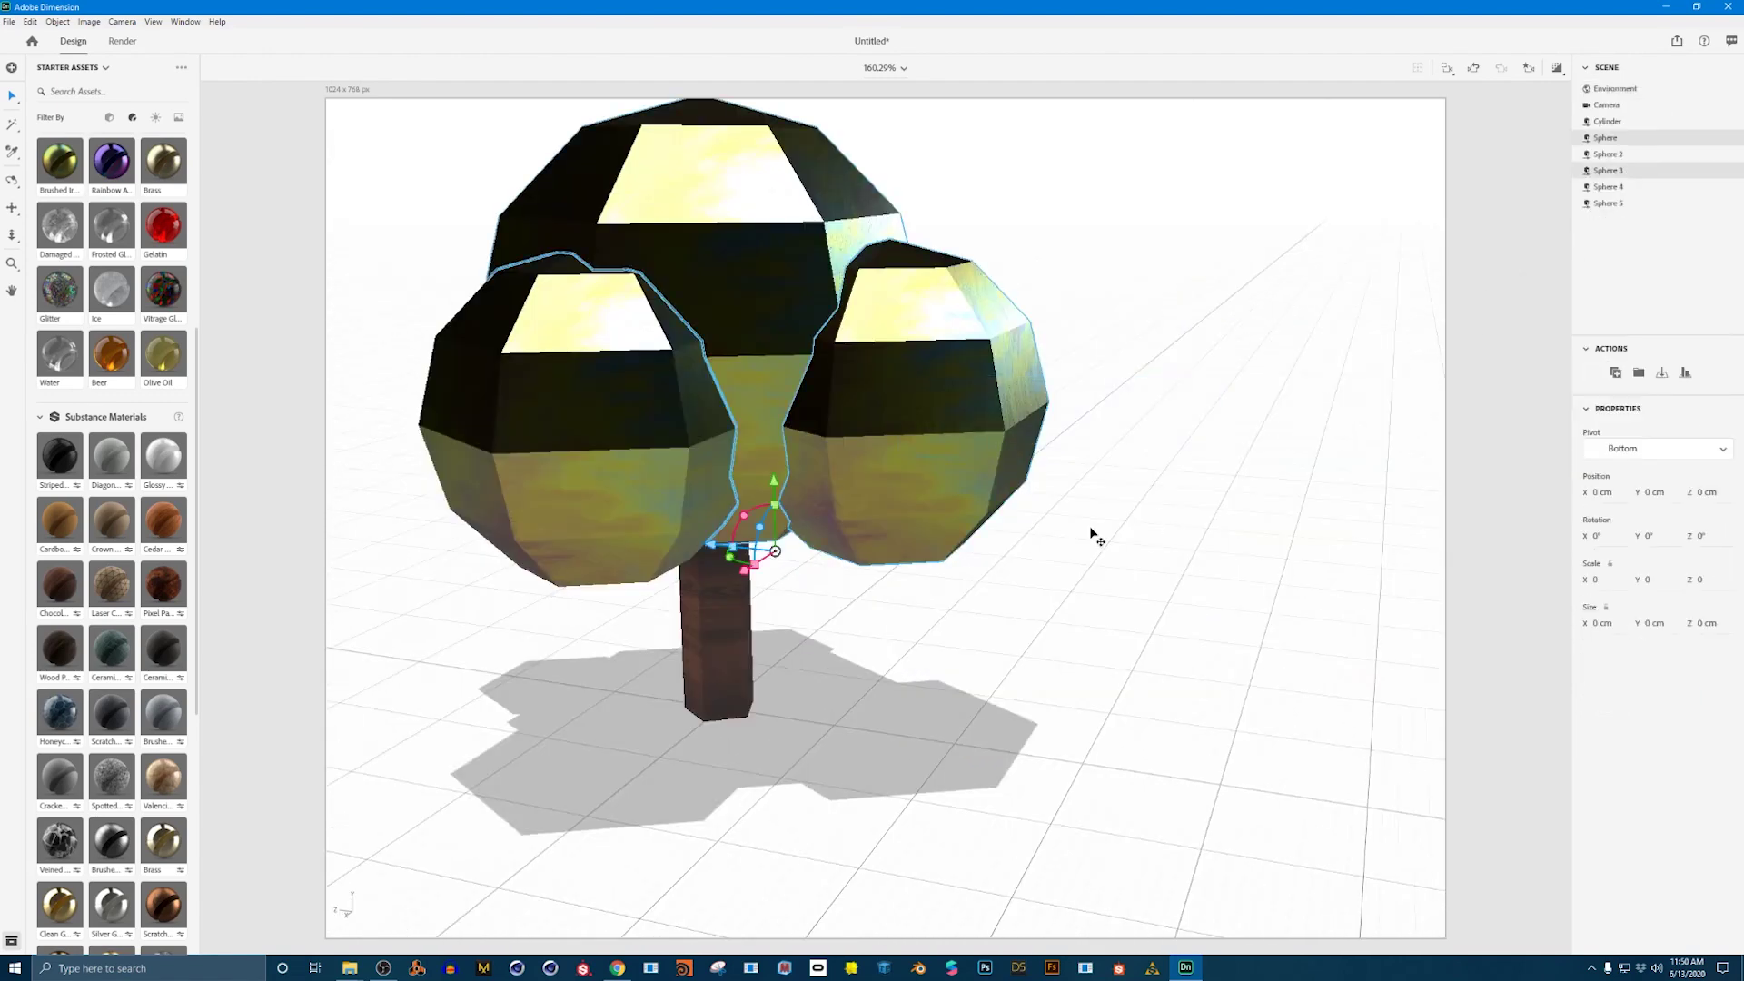
{"action": "right_click_drag", "start_coordinate": [1093, 537], "coordinate": [1161, 592]}
{"action": "left_click", "coordinate": [1161, 597]}
{"action": "left_click_drag", "start_coordinate": [1161, 599], "coordinate": [1263, 618]}
{"action": "right_click_drag", "start_coordinate": [1263, 618], "coordinate": [1170, 597]}
{"action": "middle_click_drag", "start_coordinate": [1170, 597], "coordinate": [1261, 611]}
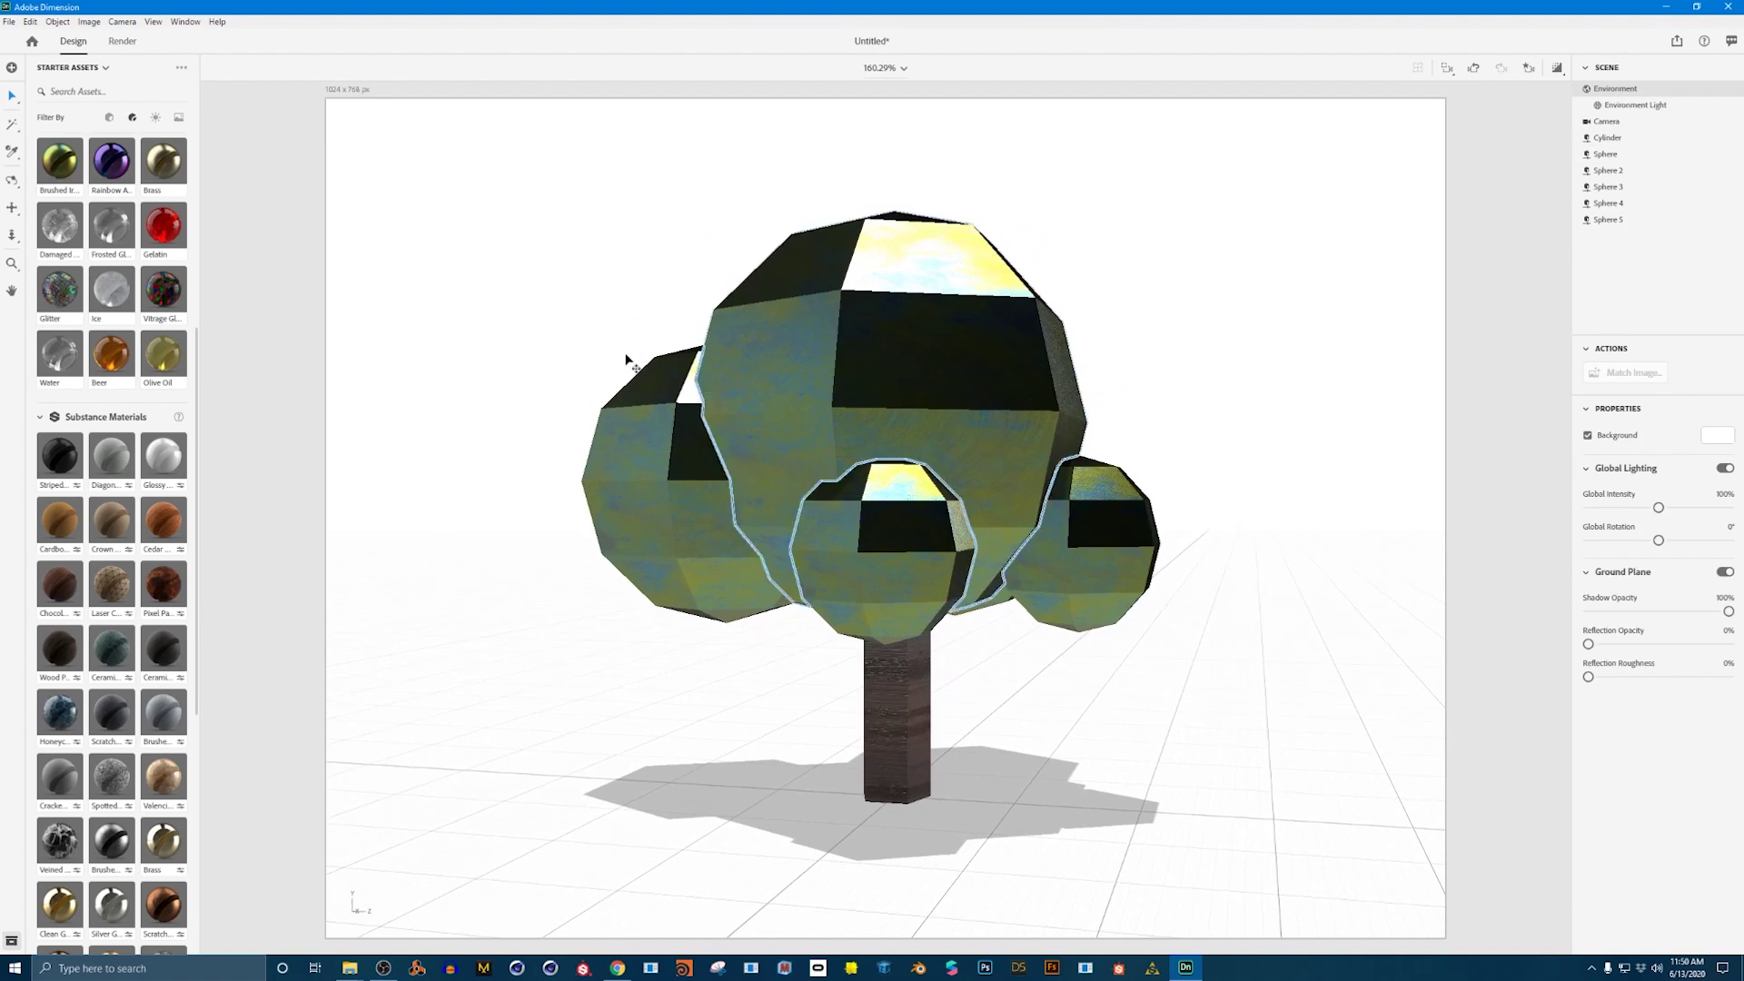
Select the whole tree, including the cylinder trunk and all five foliage spheres.
{"action": "left_click_drag", "start_coordinate": [496, 150], "coordinate": [1294, 888]}
{"action": "left_click", "coordinate": [1253, 617]}
{"action": "left_click_drag", "start_coordinate": [1279, 577], "coordinate": [1054, 922]}
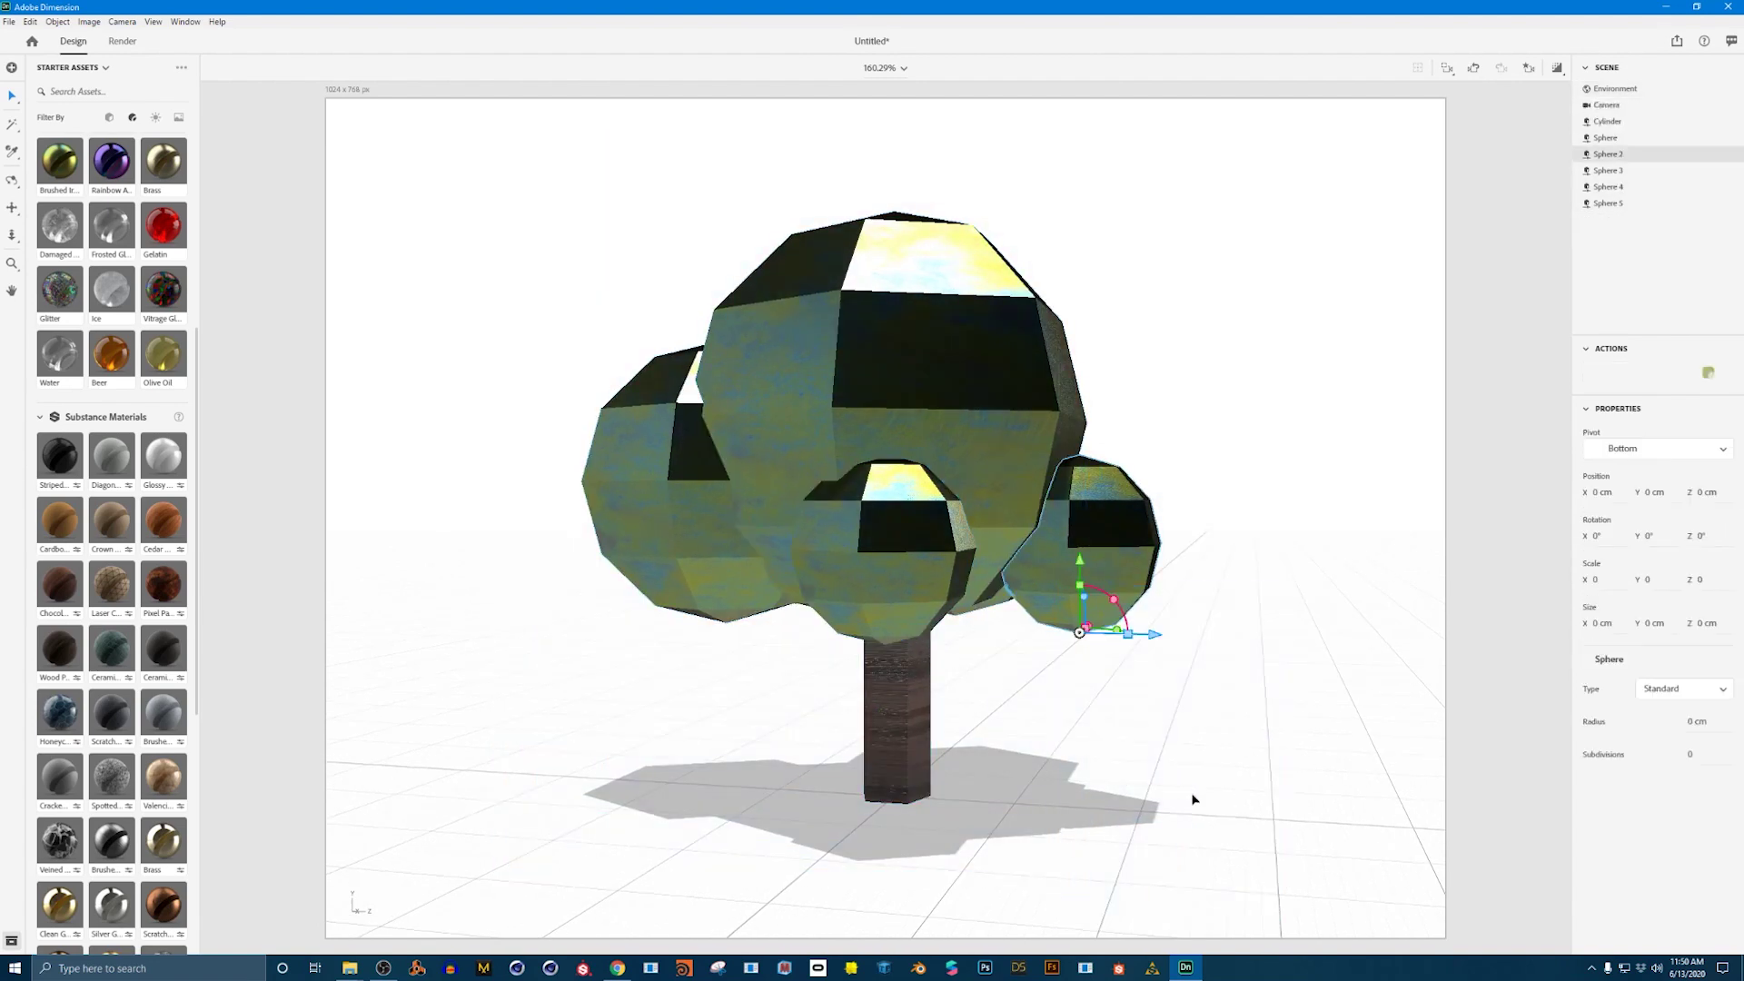
{"action": "left_click_drag", "start_coordinate": [1305, 840], "coordinate": [707, 187]}
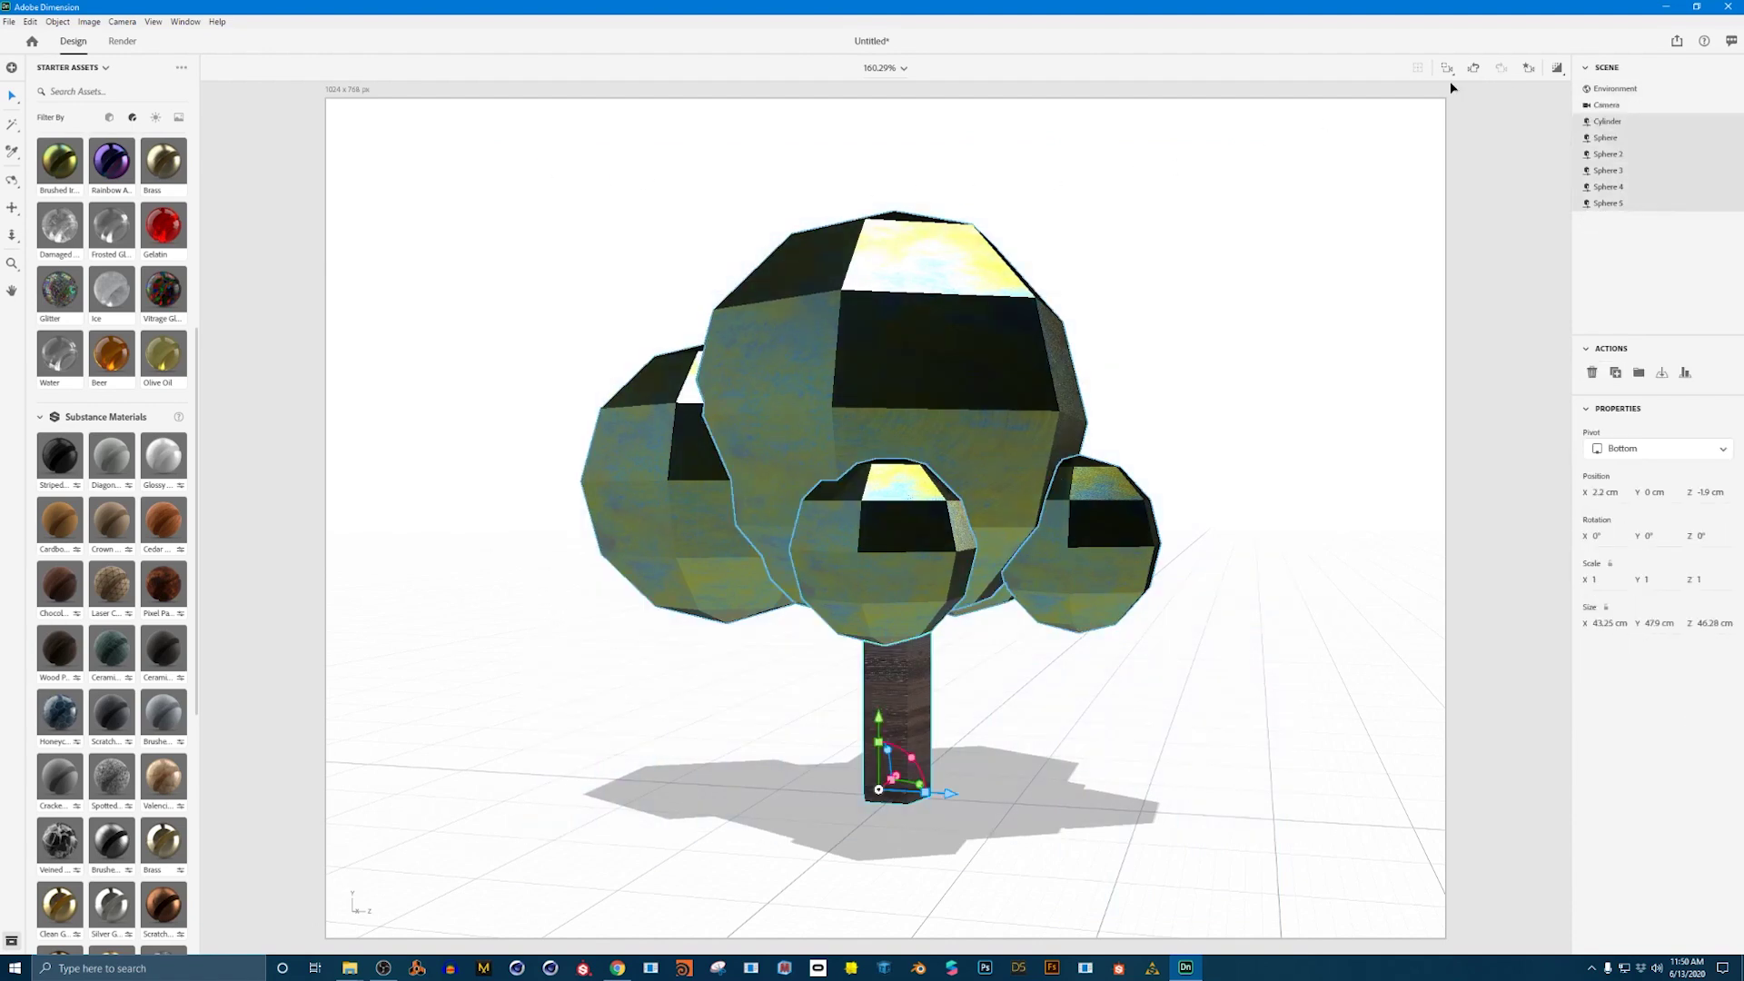
Export the selected tree for Aero, choosing the Exp 2 Tutorial folder under Creative Cloud Files, Aero, Brain as the destination.
{"action": "left_click", "coordinate": [1677, 44]}
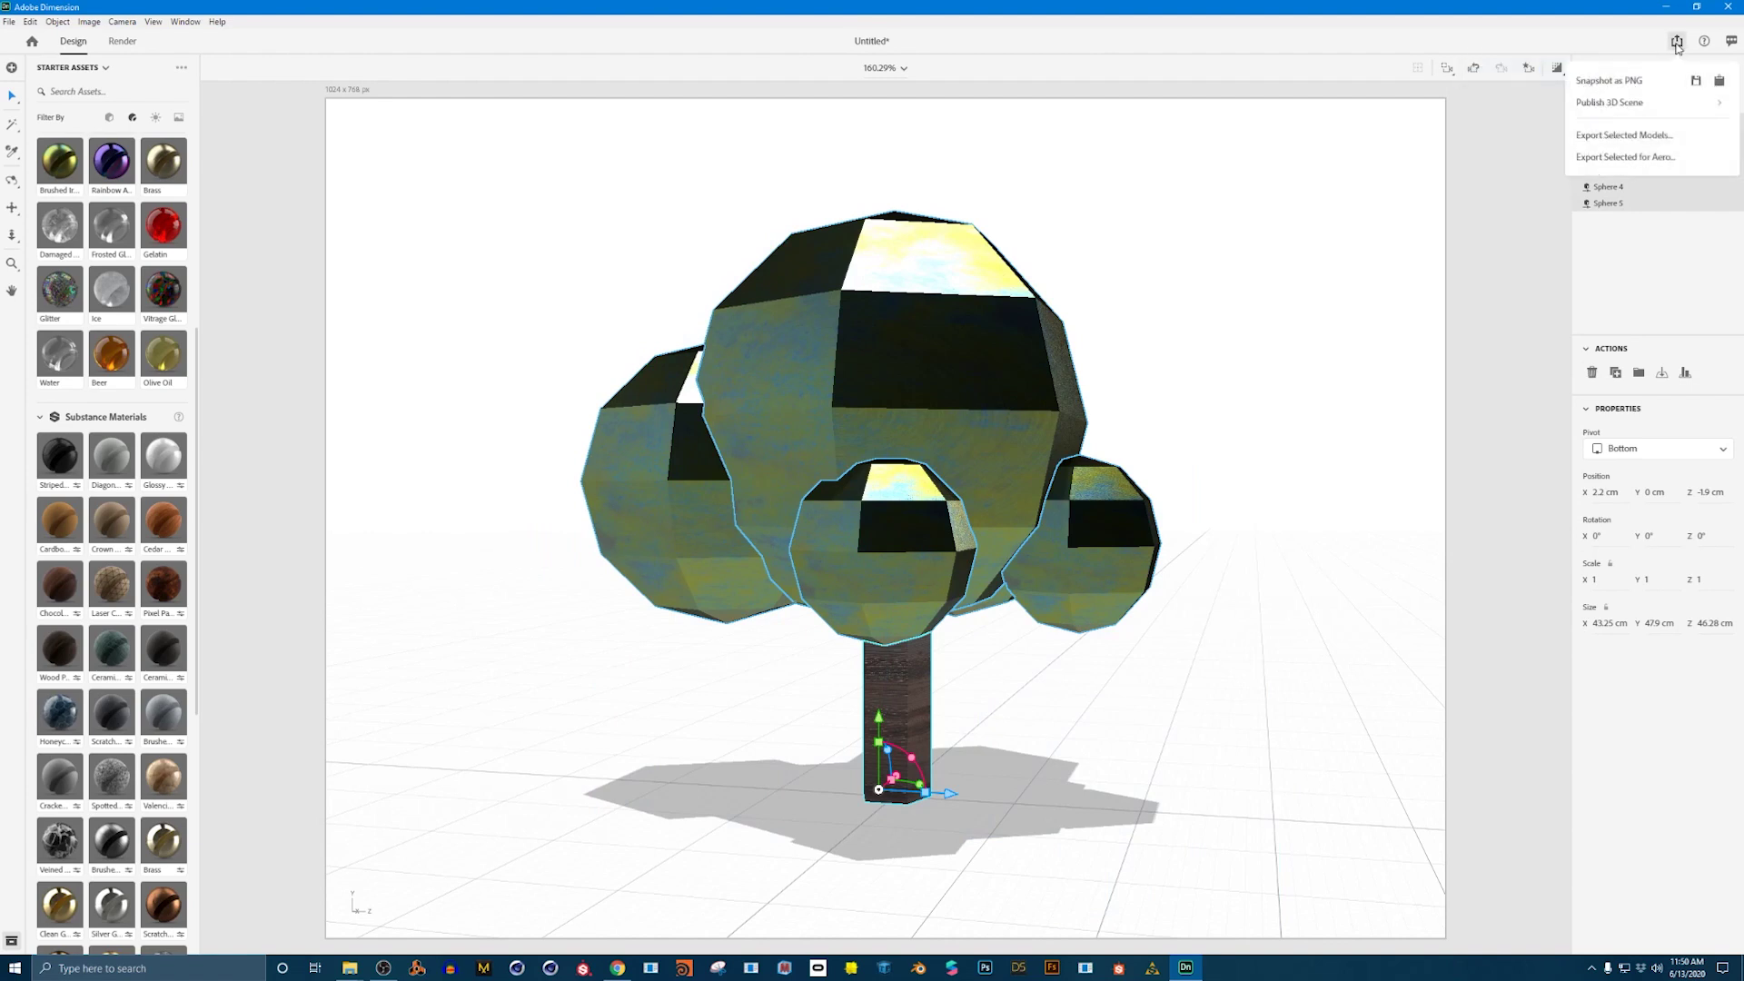
{"action": "left_click", "coordinate": [1613, 164]}
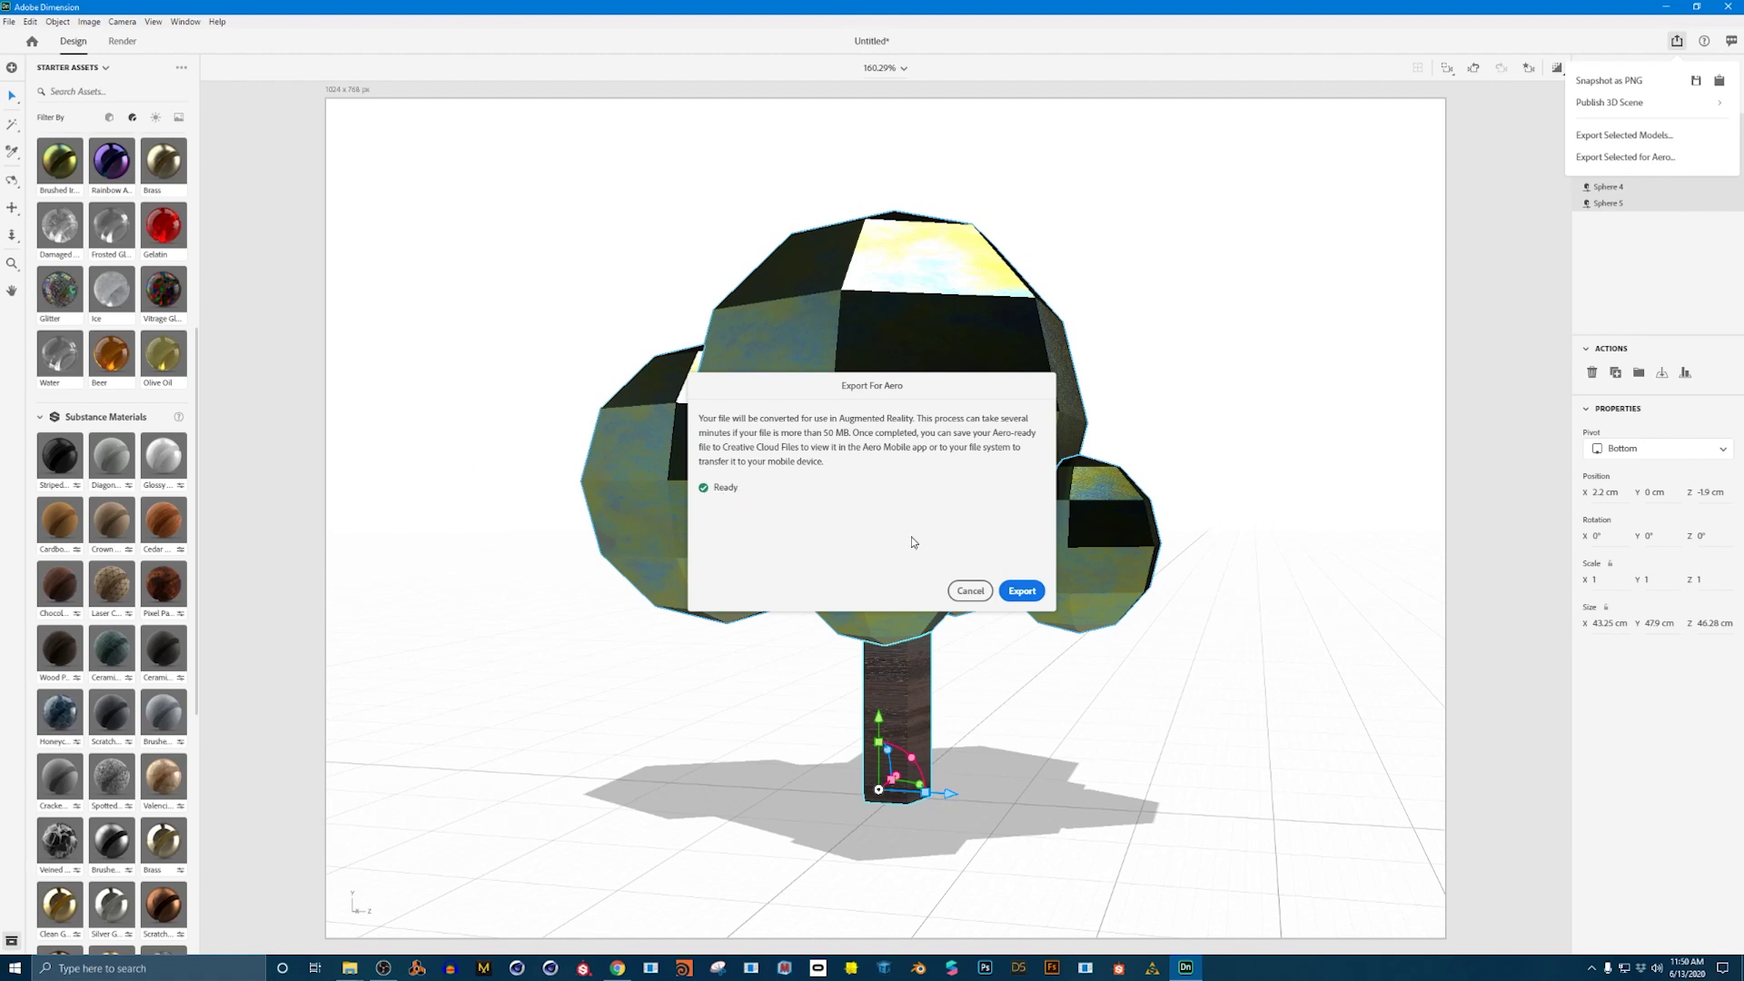
{"action": "left_click", "coordinate": [1019, 591]}
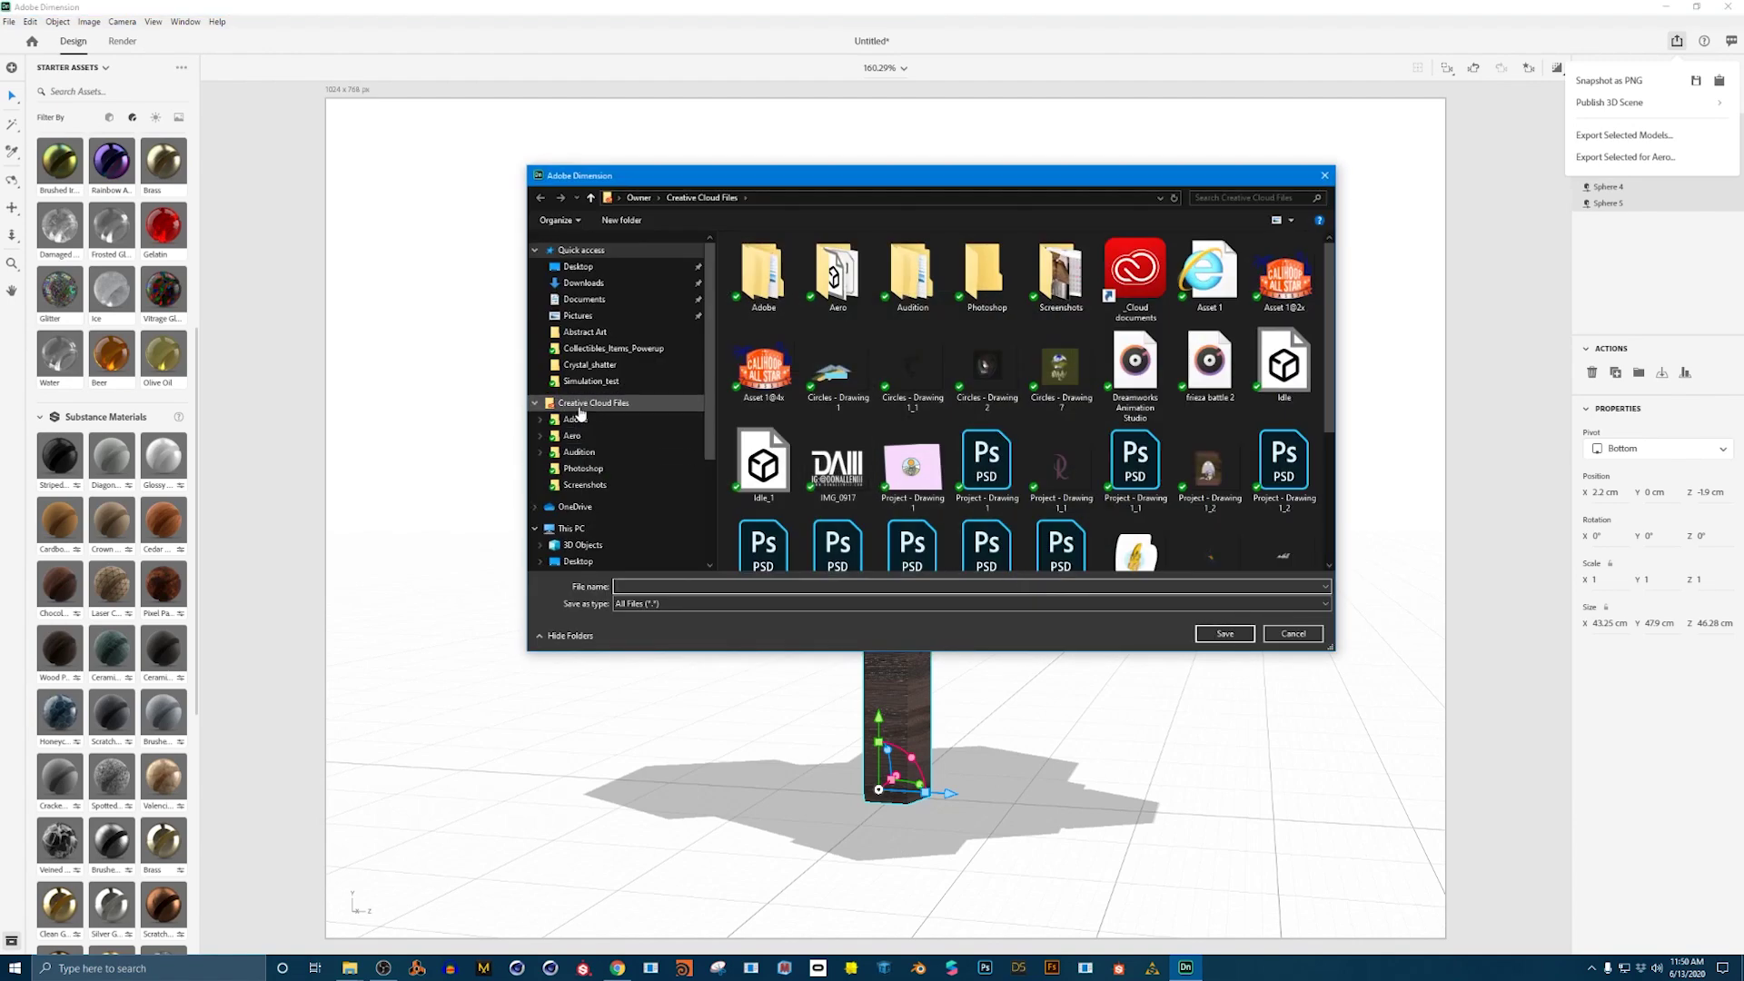
{"action": "left_click", "coordinate": [574, 437]}
{"action": "scroll", "coordinate": [787, 472], "scroll_direction": "down", "scroll_amount": 8}
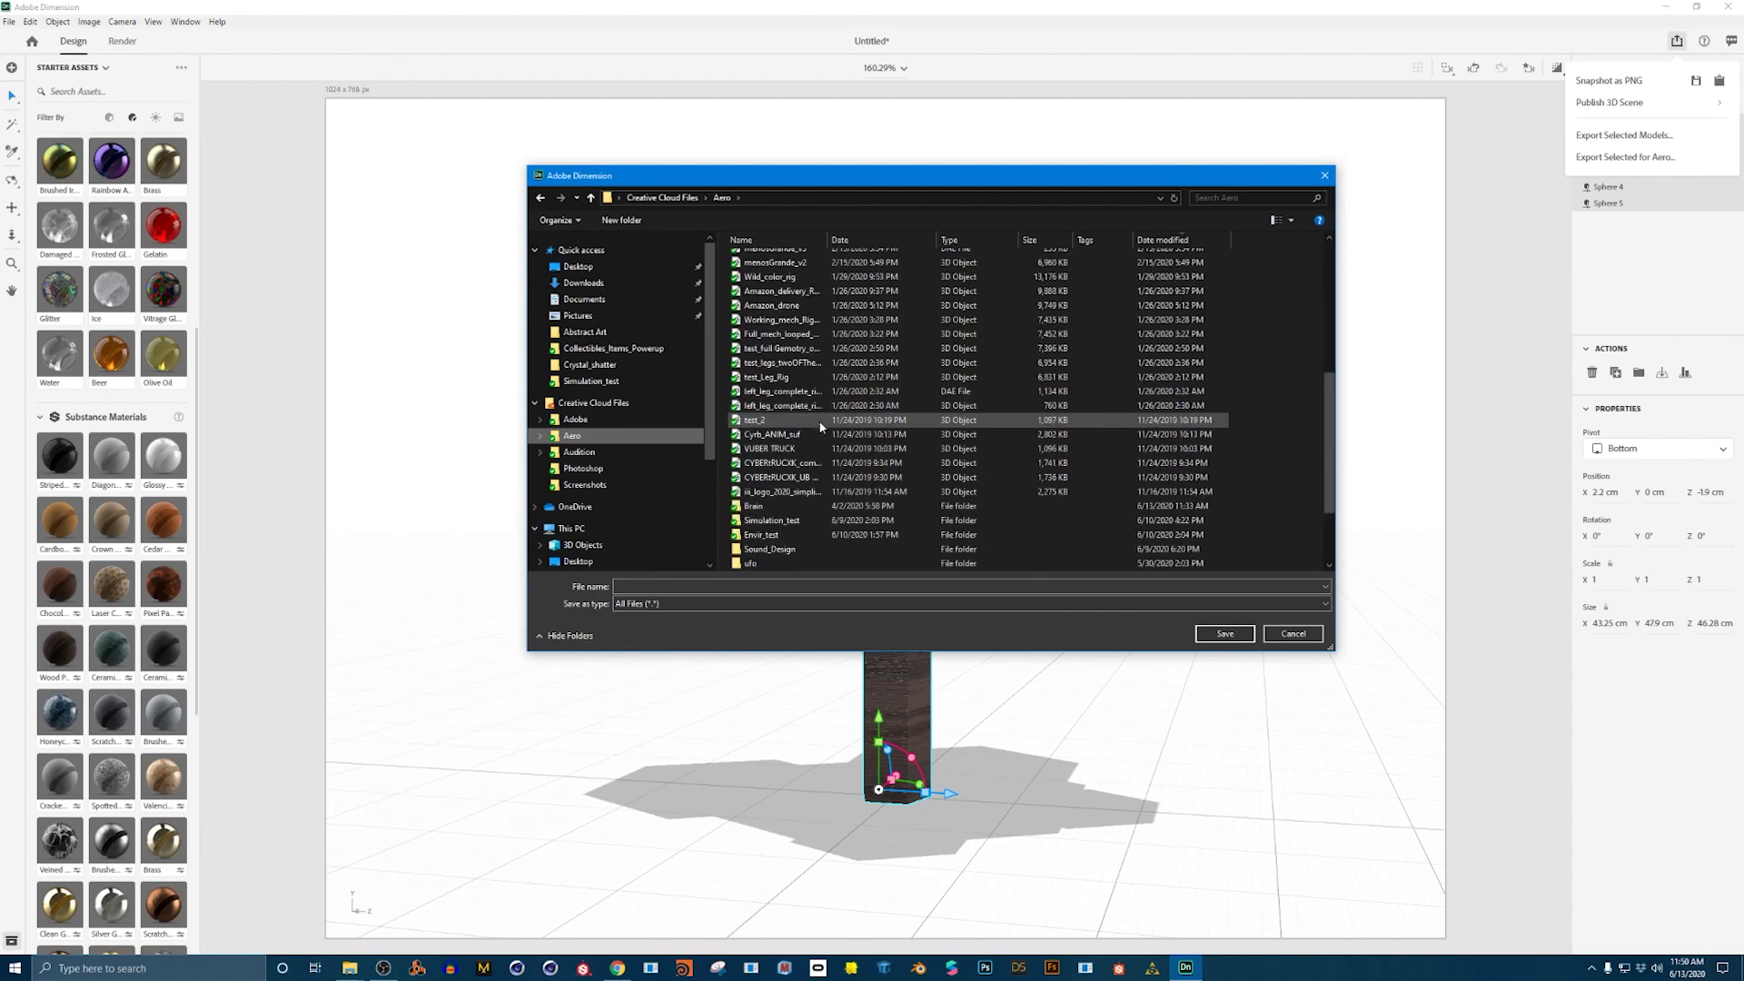
{"action": "double_click", "coordinate": [757, 406]}
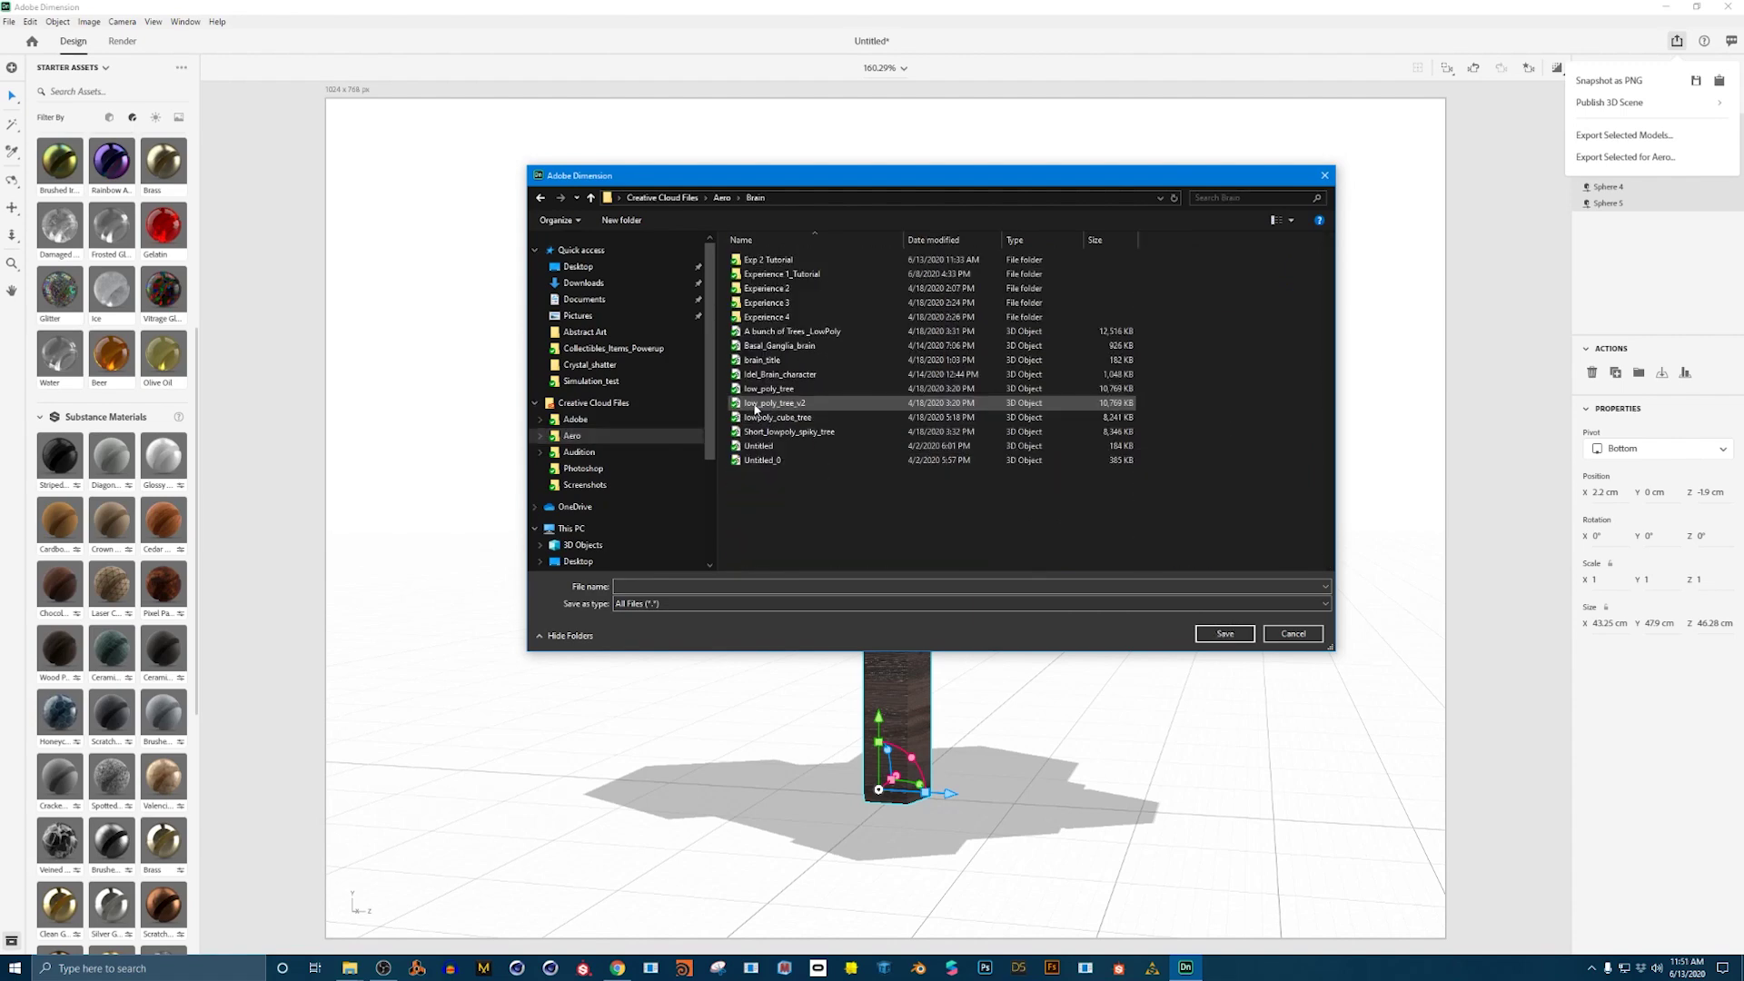
{"action": "double_click", "coordinate": [770, 263]}
Save the Aero export under the file name low_poly_tree_2, based on the existing tree file's name.
{"action": "left_click", "coordinate": [780, 263]}
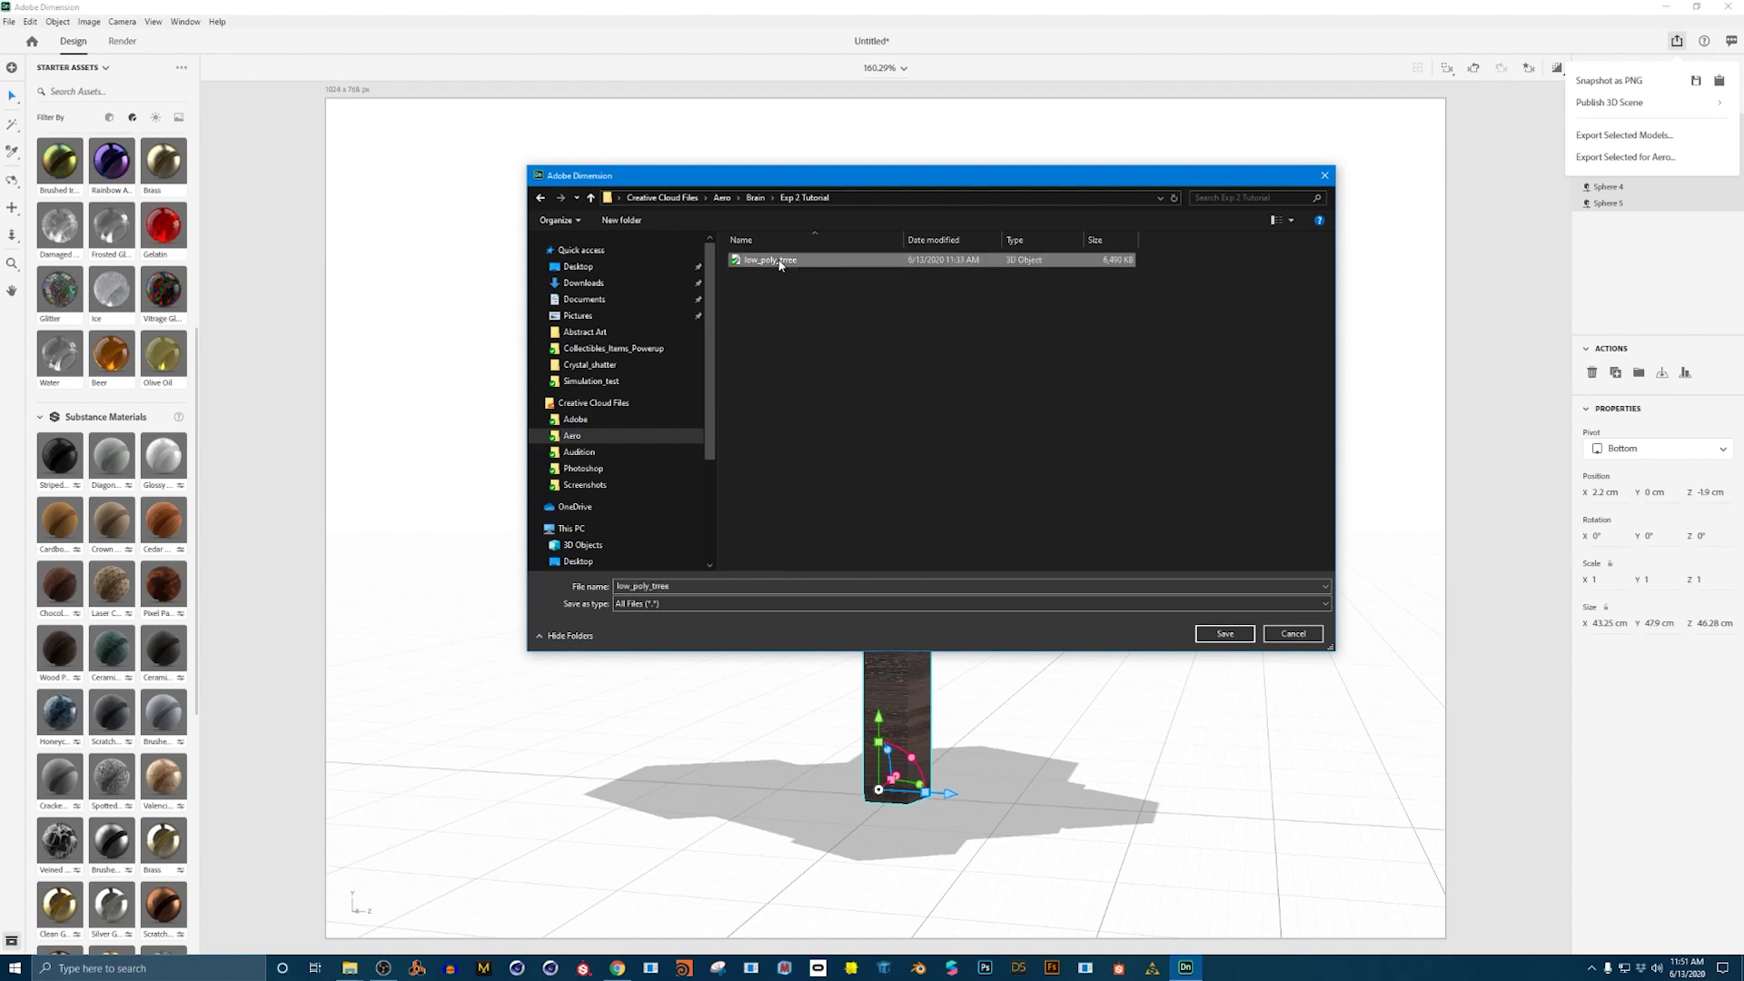
{"action": "double_click", "coordinate": [717, 587]}
{"action": "type", "text": "_2"}
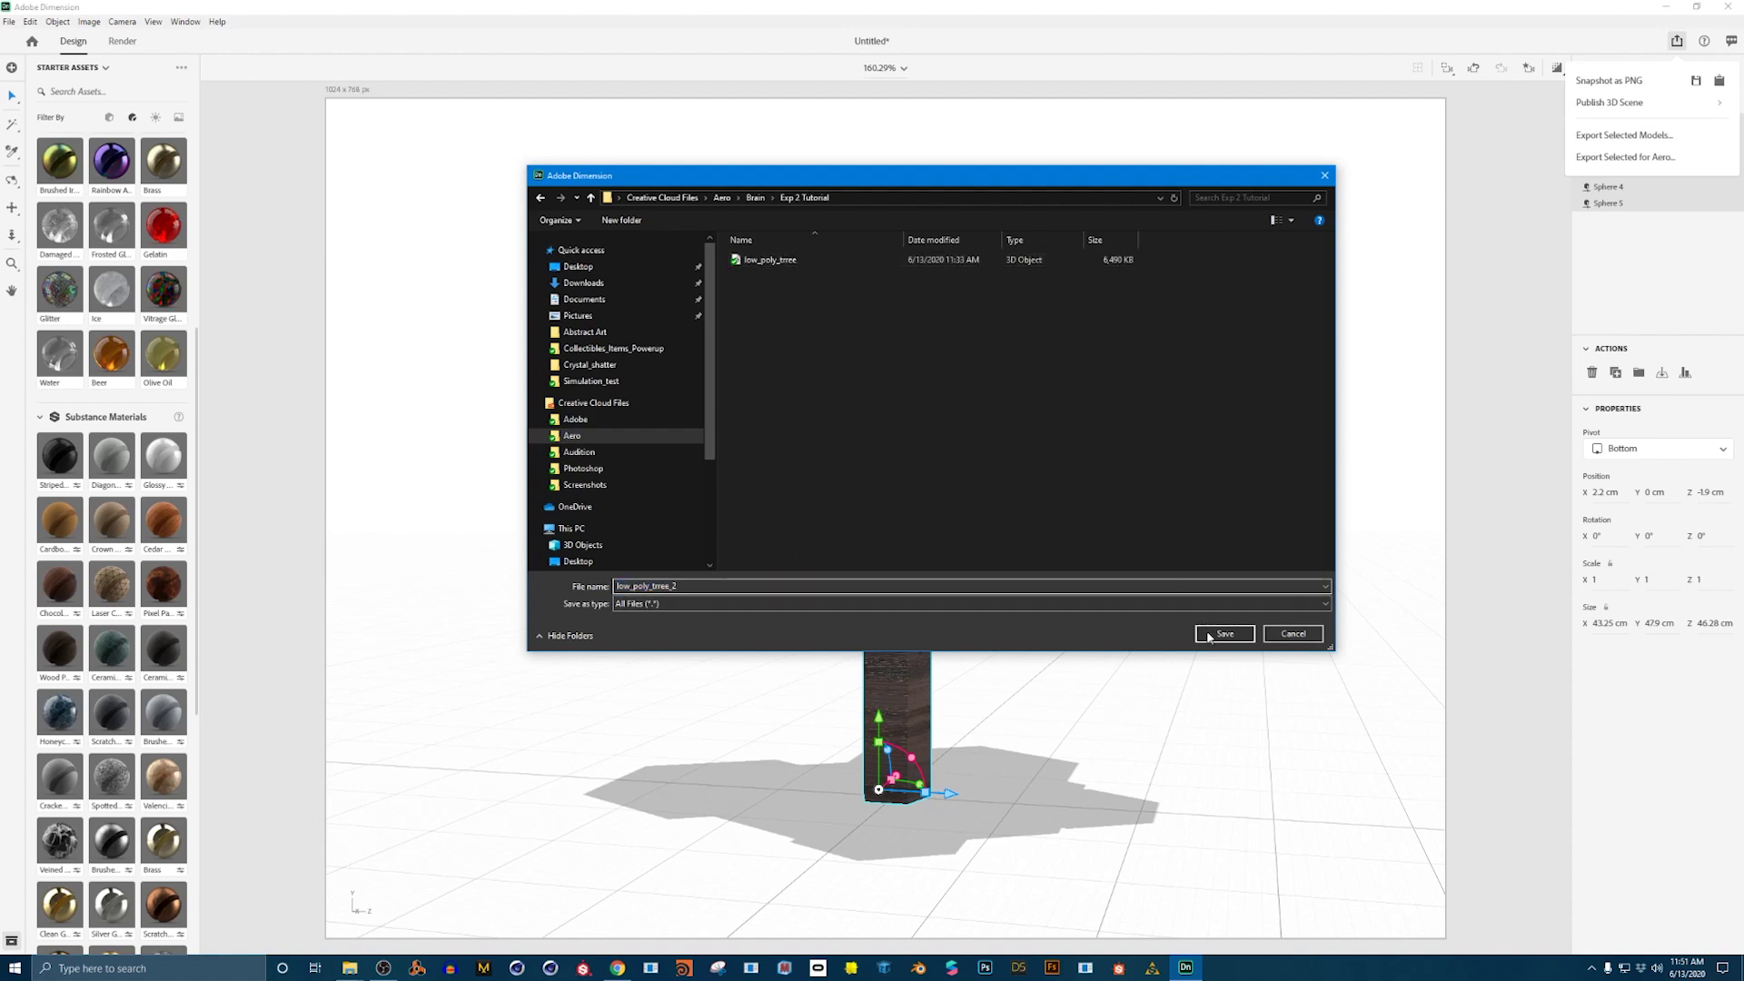
{"action": "left_click", "coordinate": [1224, 634]}
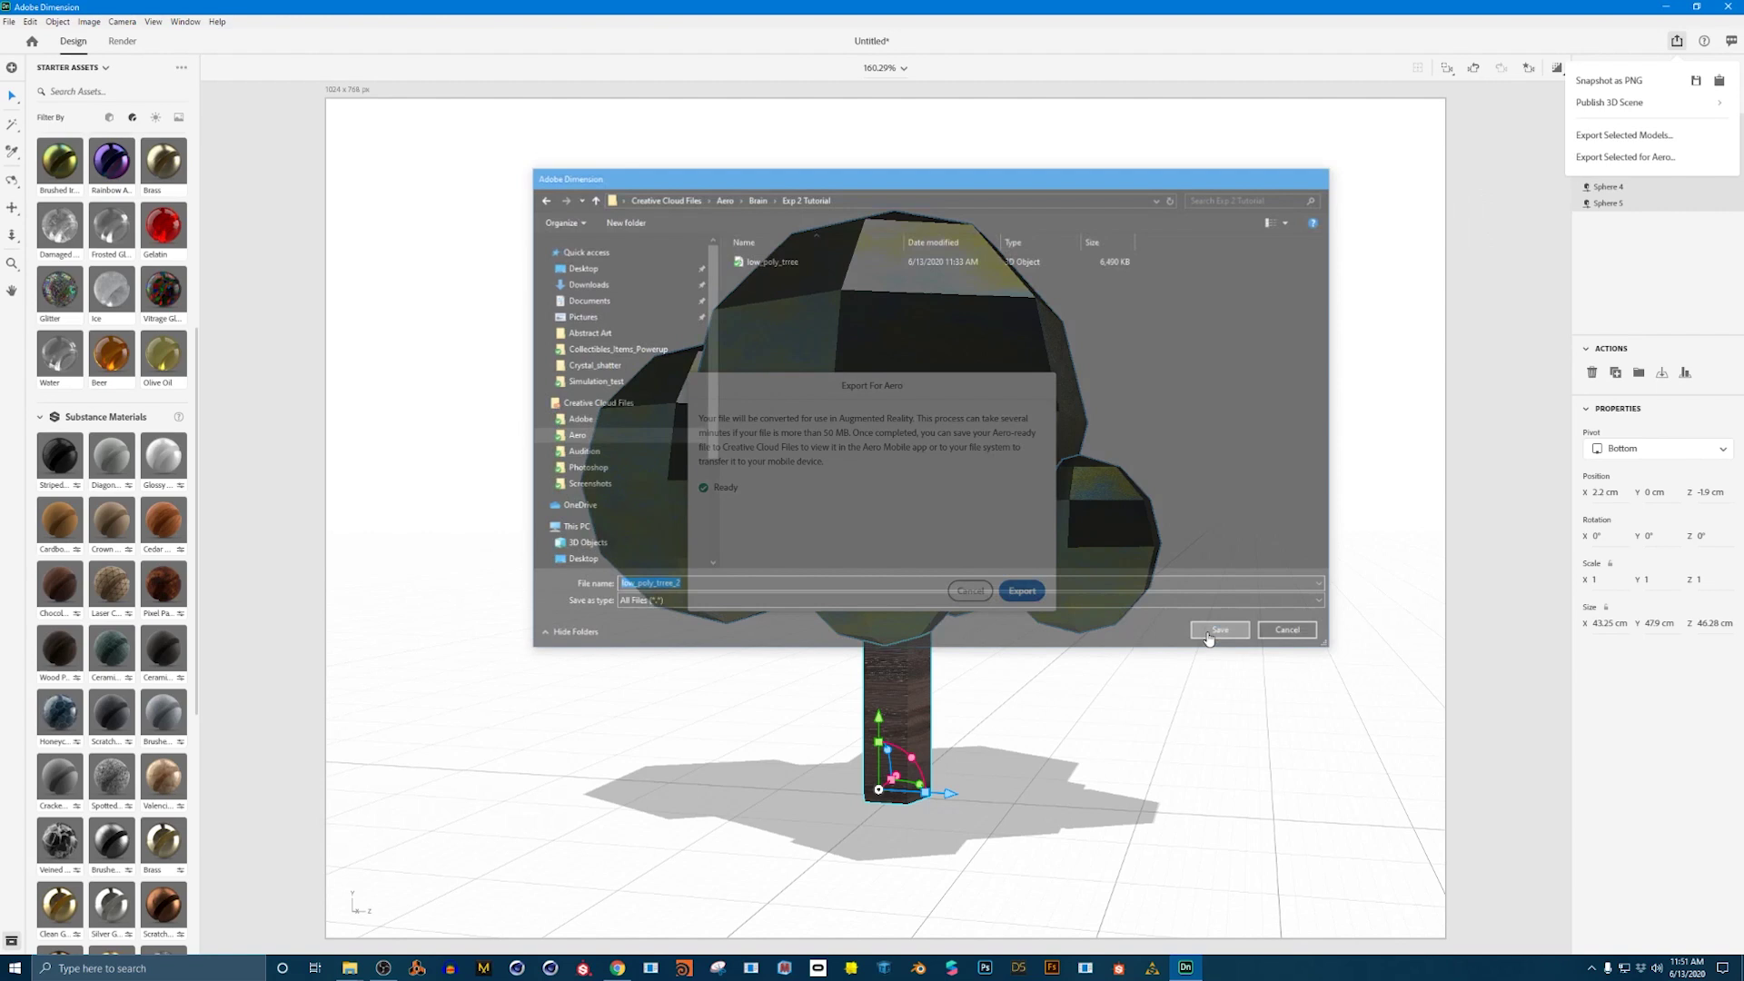
{"action": "left_click", "coordinate": [1019, 589]}
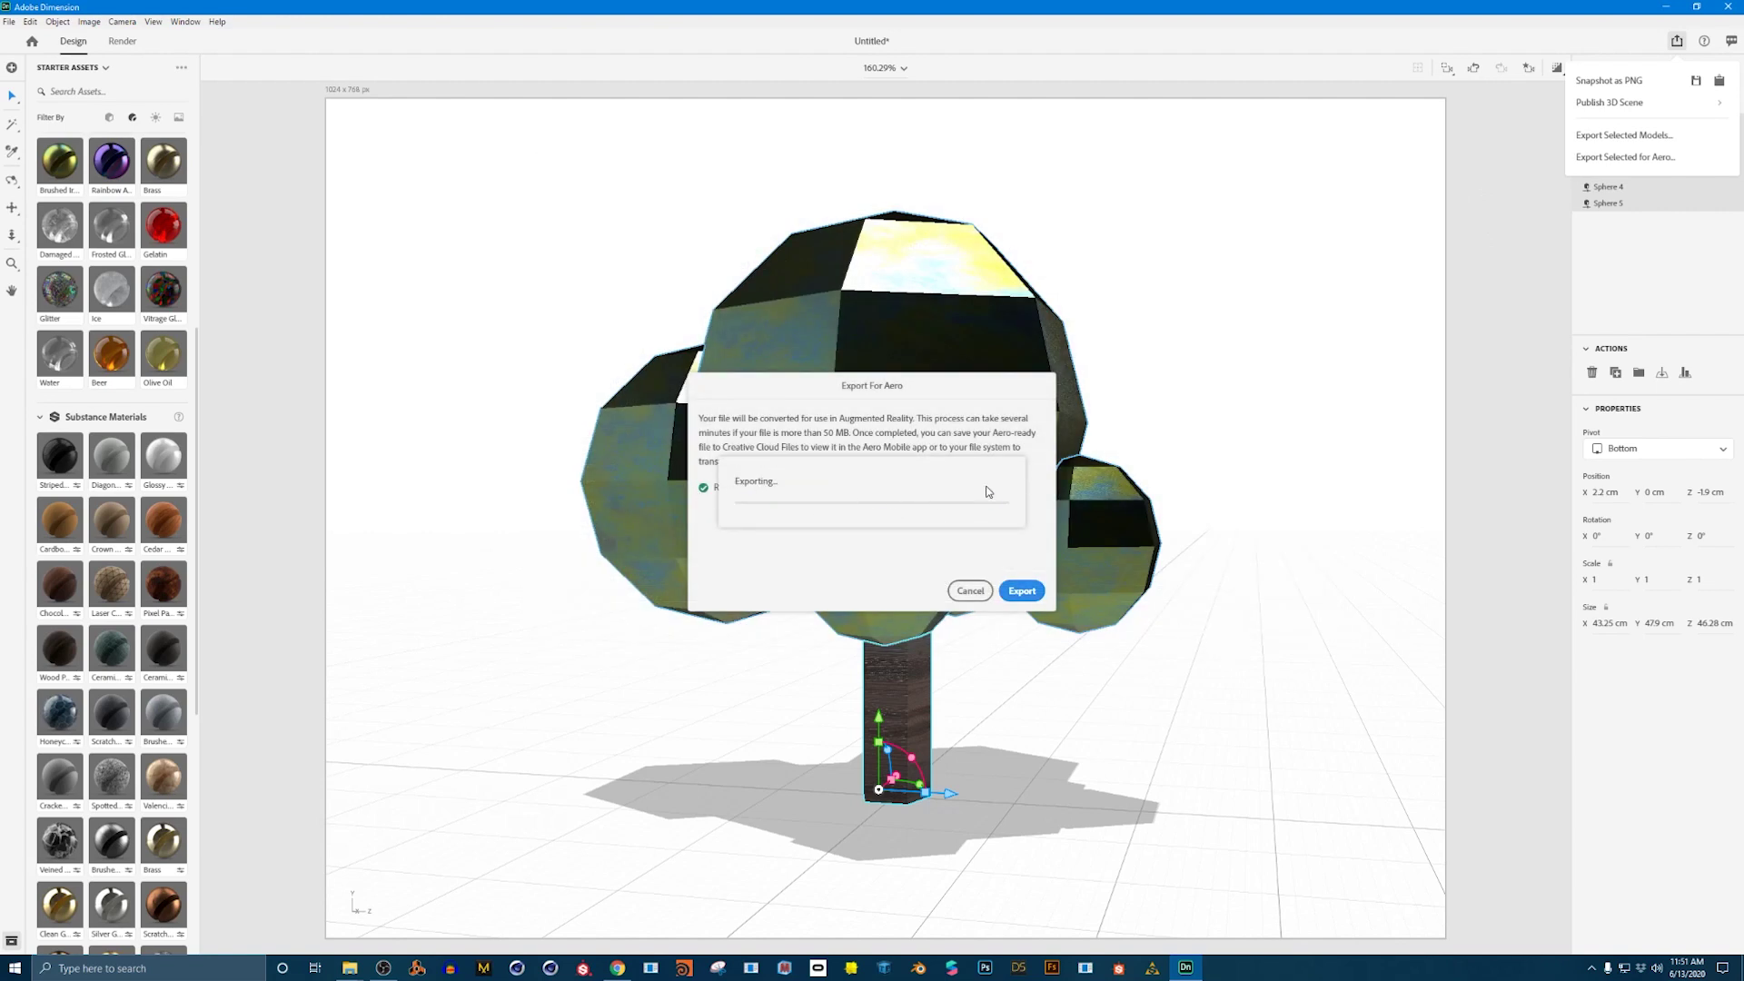
{"action": "right_click_drag", "start_coordinate": [1282, 540], "coordinate": [1260, 595]}
{"action": "middle_click_drag", "start_coordinate": [1260, 595], "coordinate": [723, 547]}
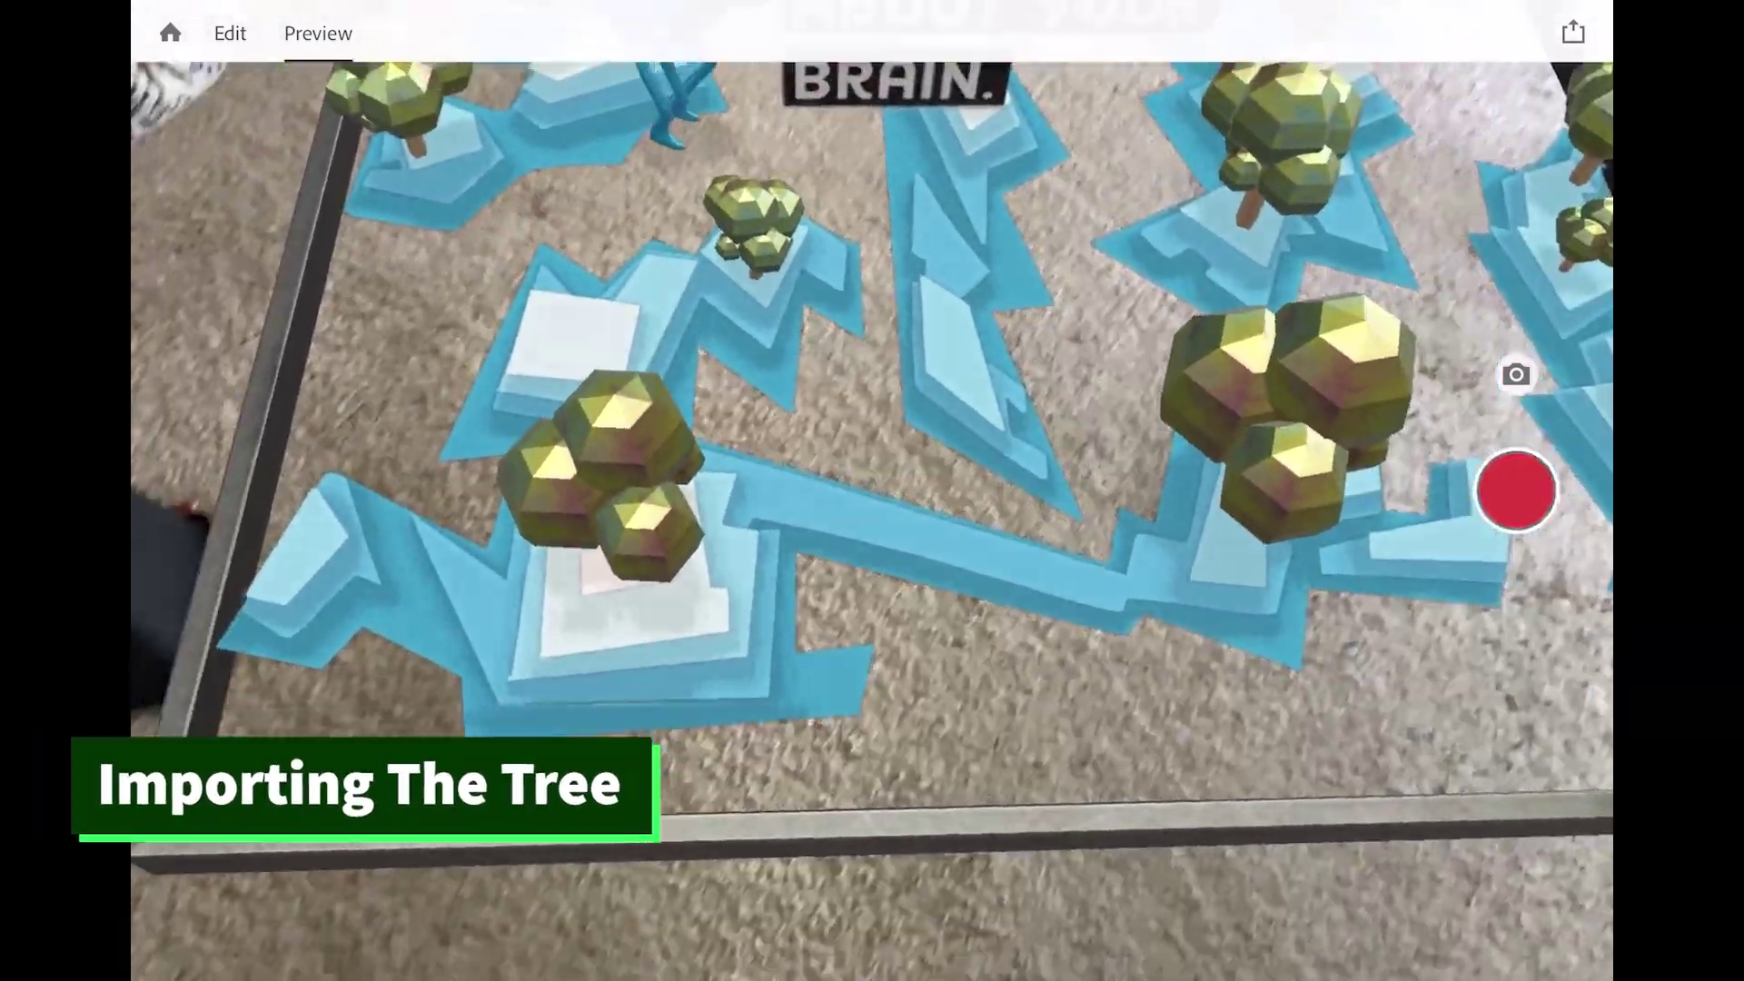
Switch to Adobe Aero, return the scene to editing, and import the exported tree low_poly_trree_2.
{"action": "left_click", "coordinate": [230, 34]}
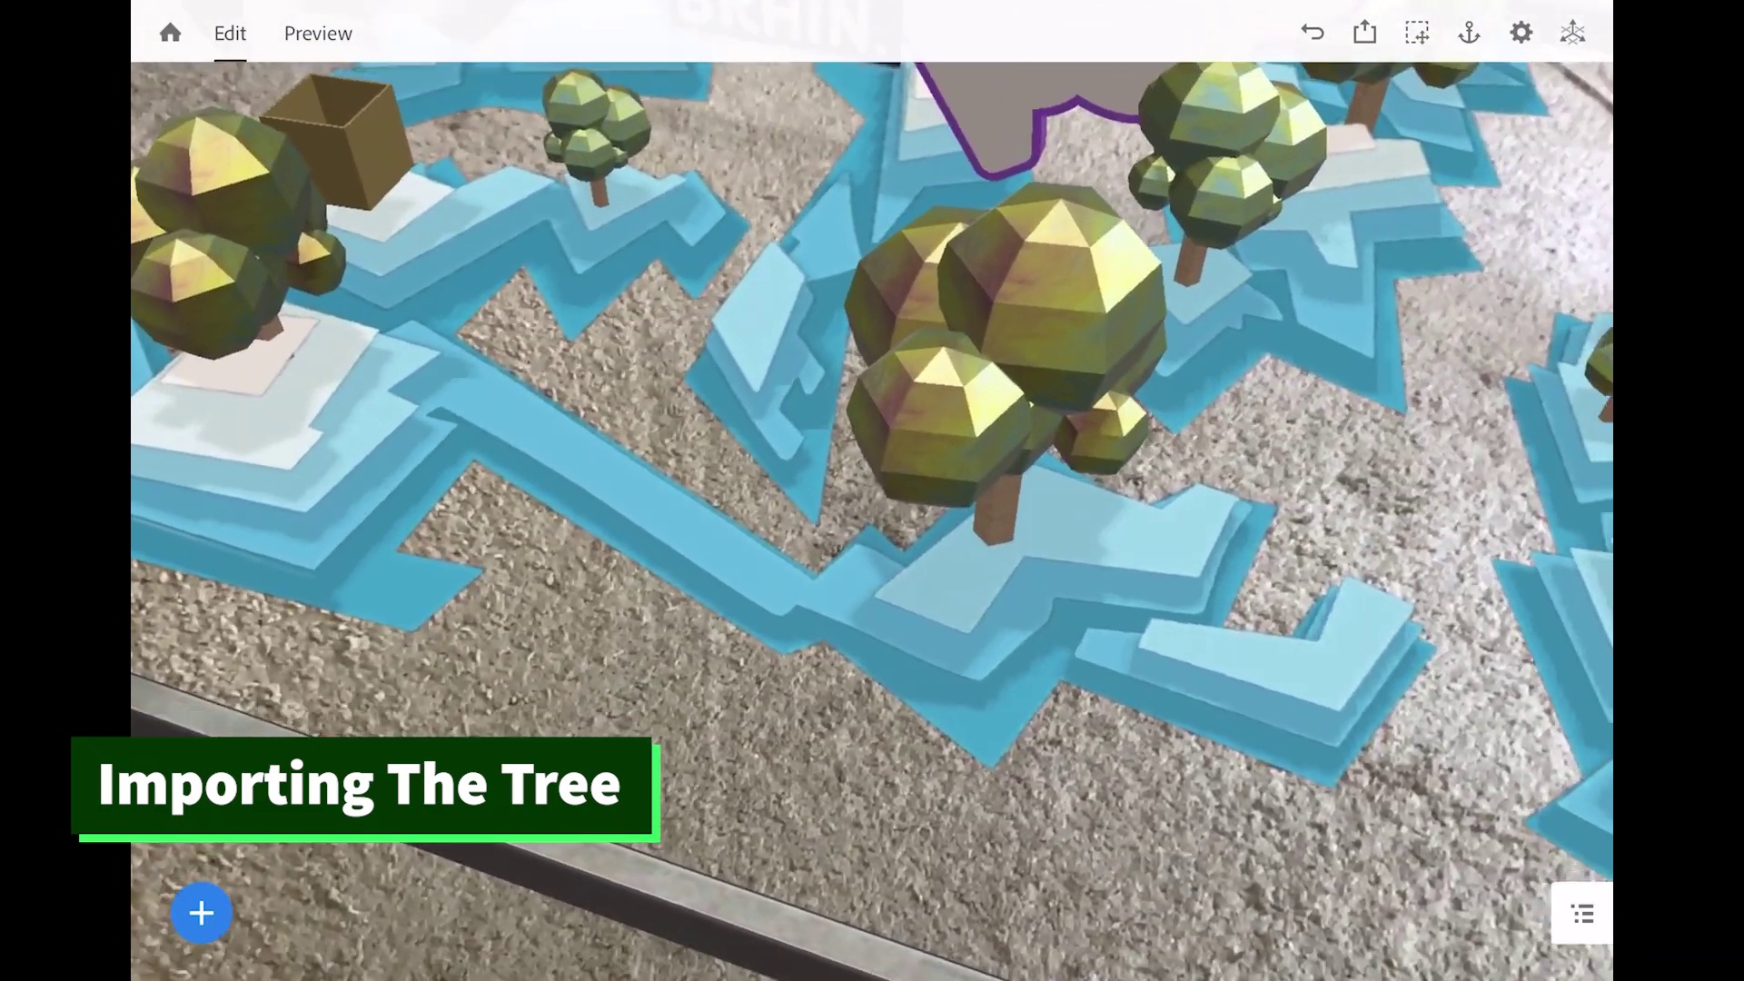
{"action": "left_click", "coordinate": [200, 913]}
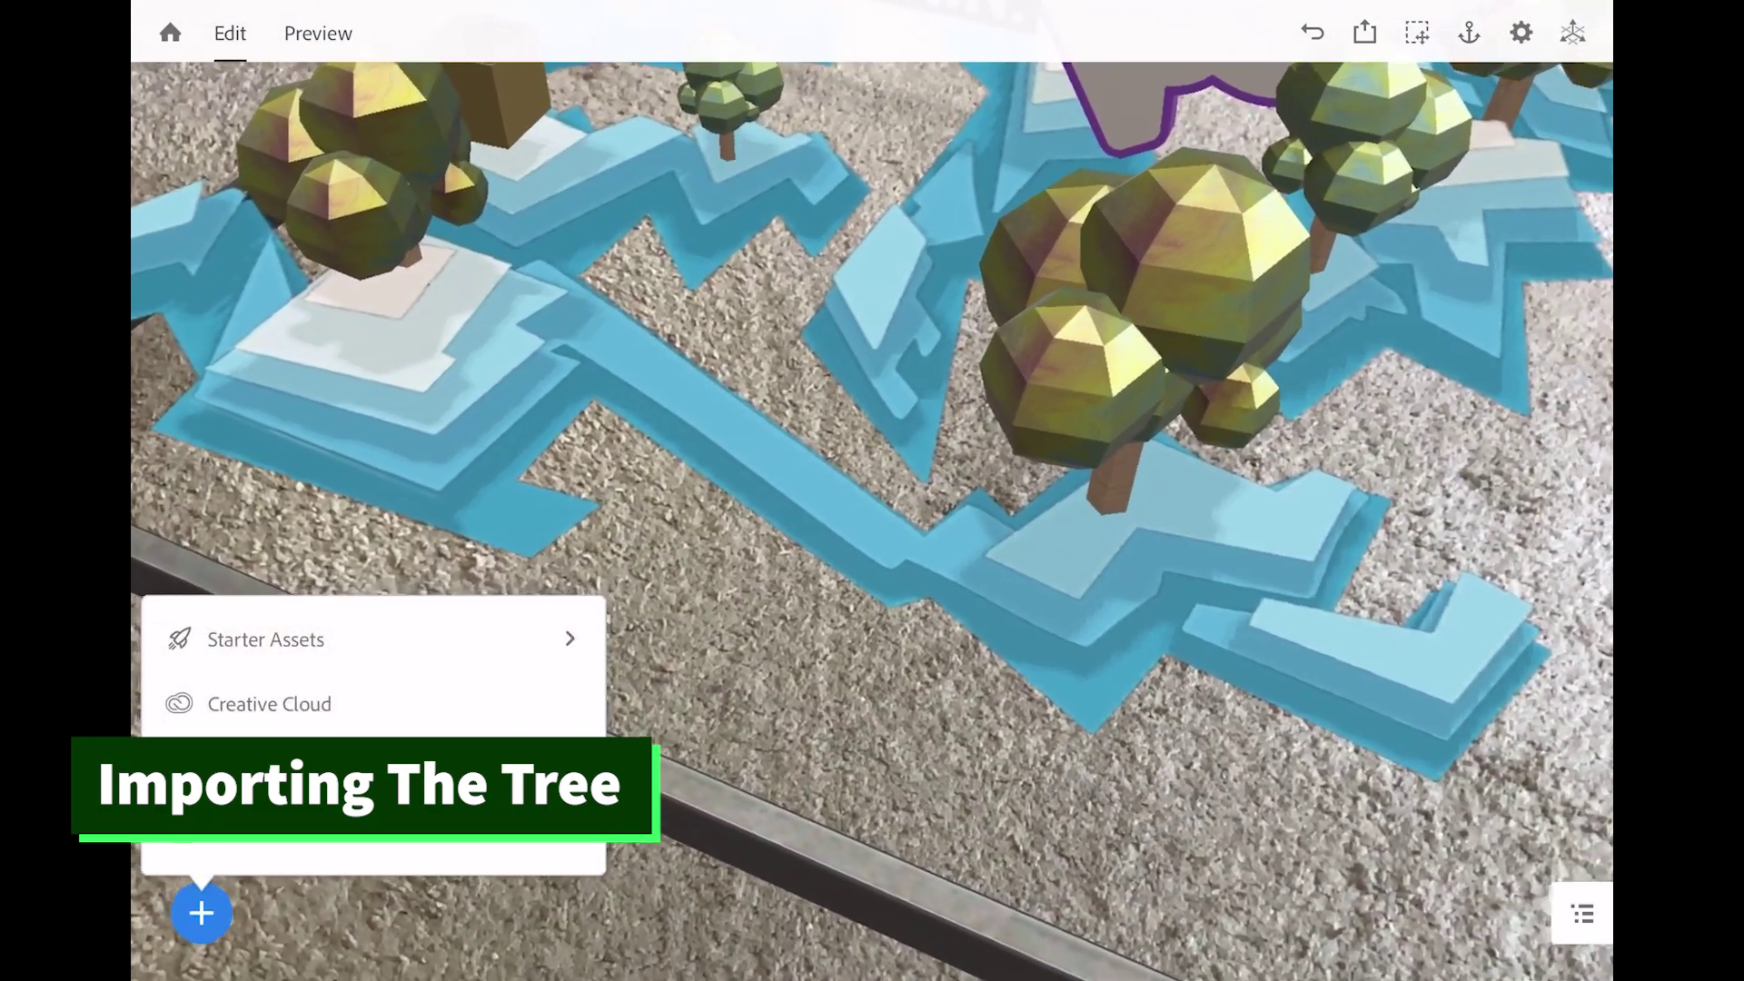
{"action": "left_click", "coordinate": [269, 703]}
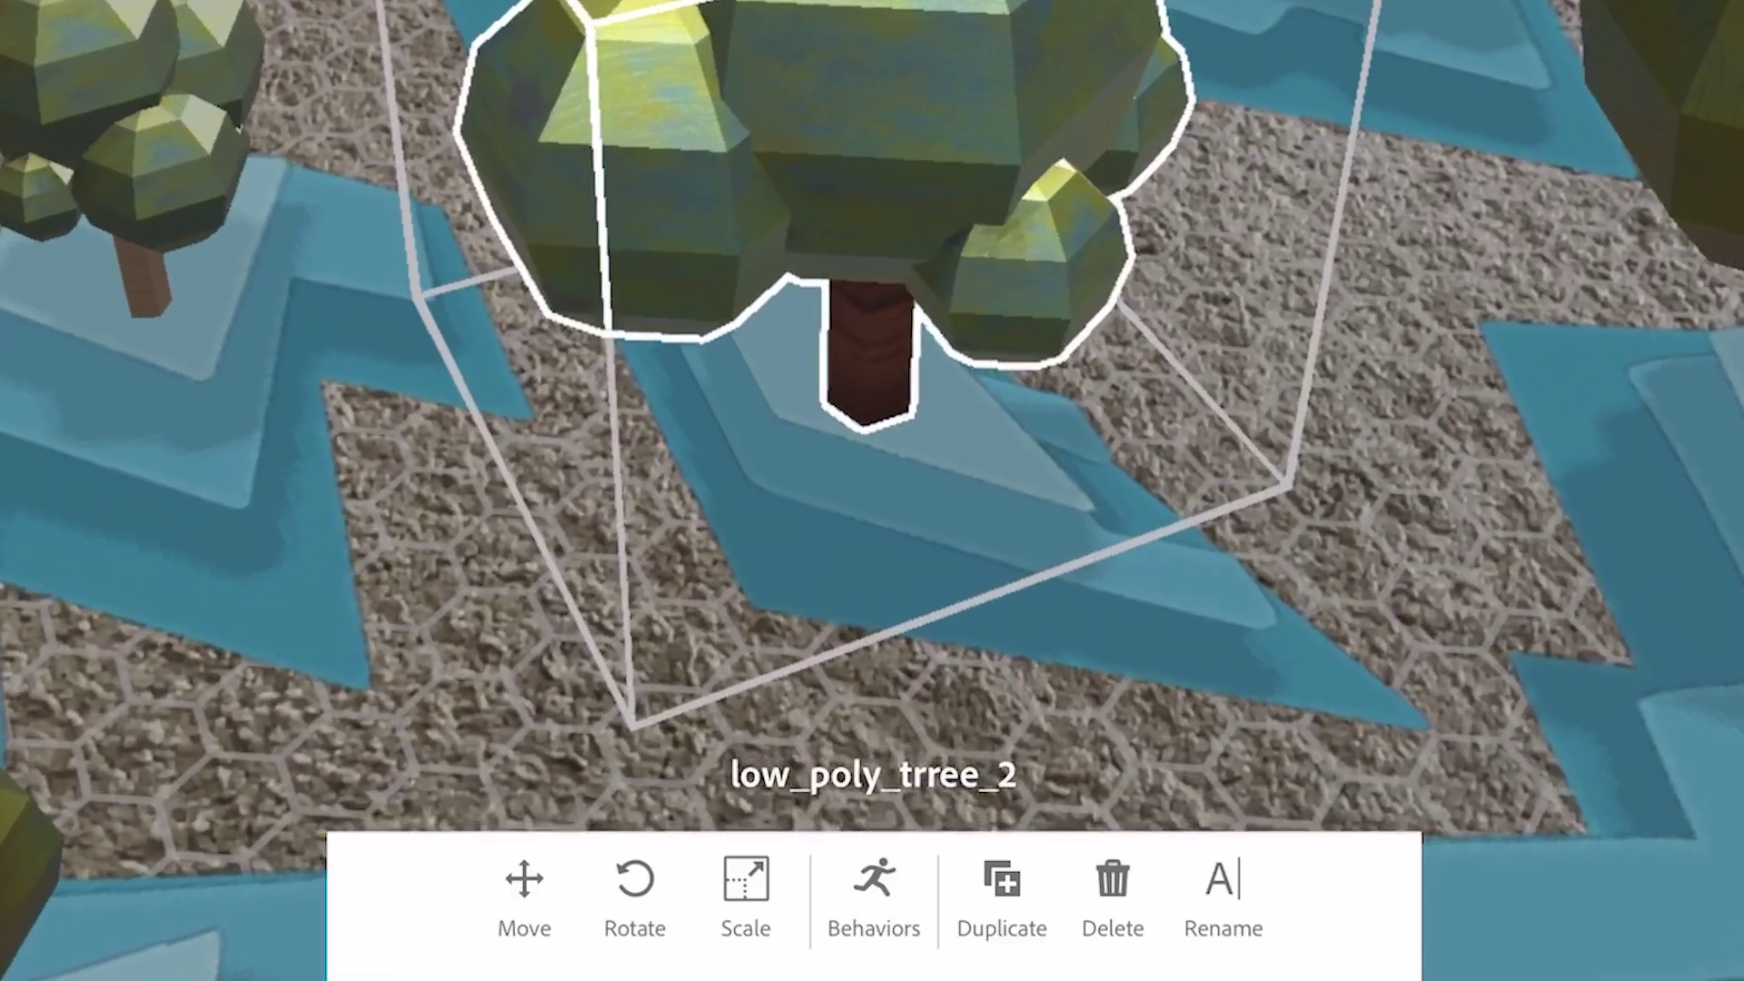
Give the tree low_poly_trree_2 a Start trigger with a Hide action.
{"action": "left_click", "coordinate": [874, 894]}
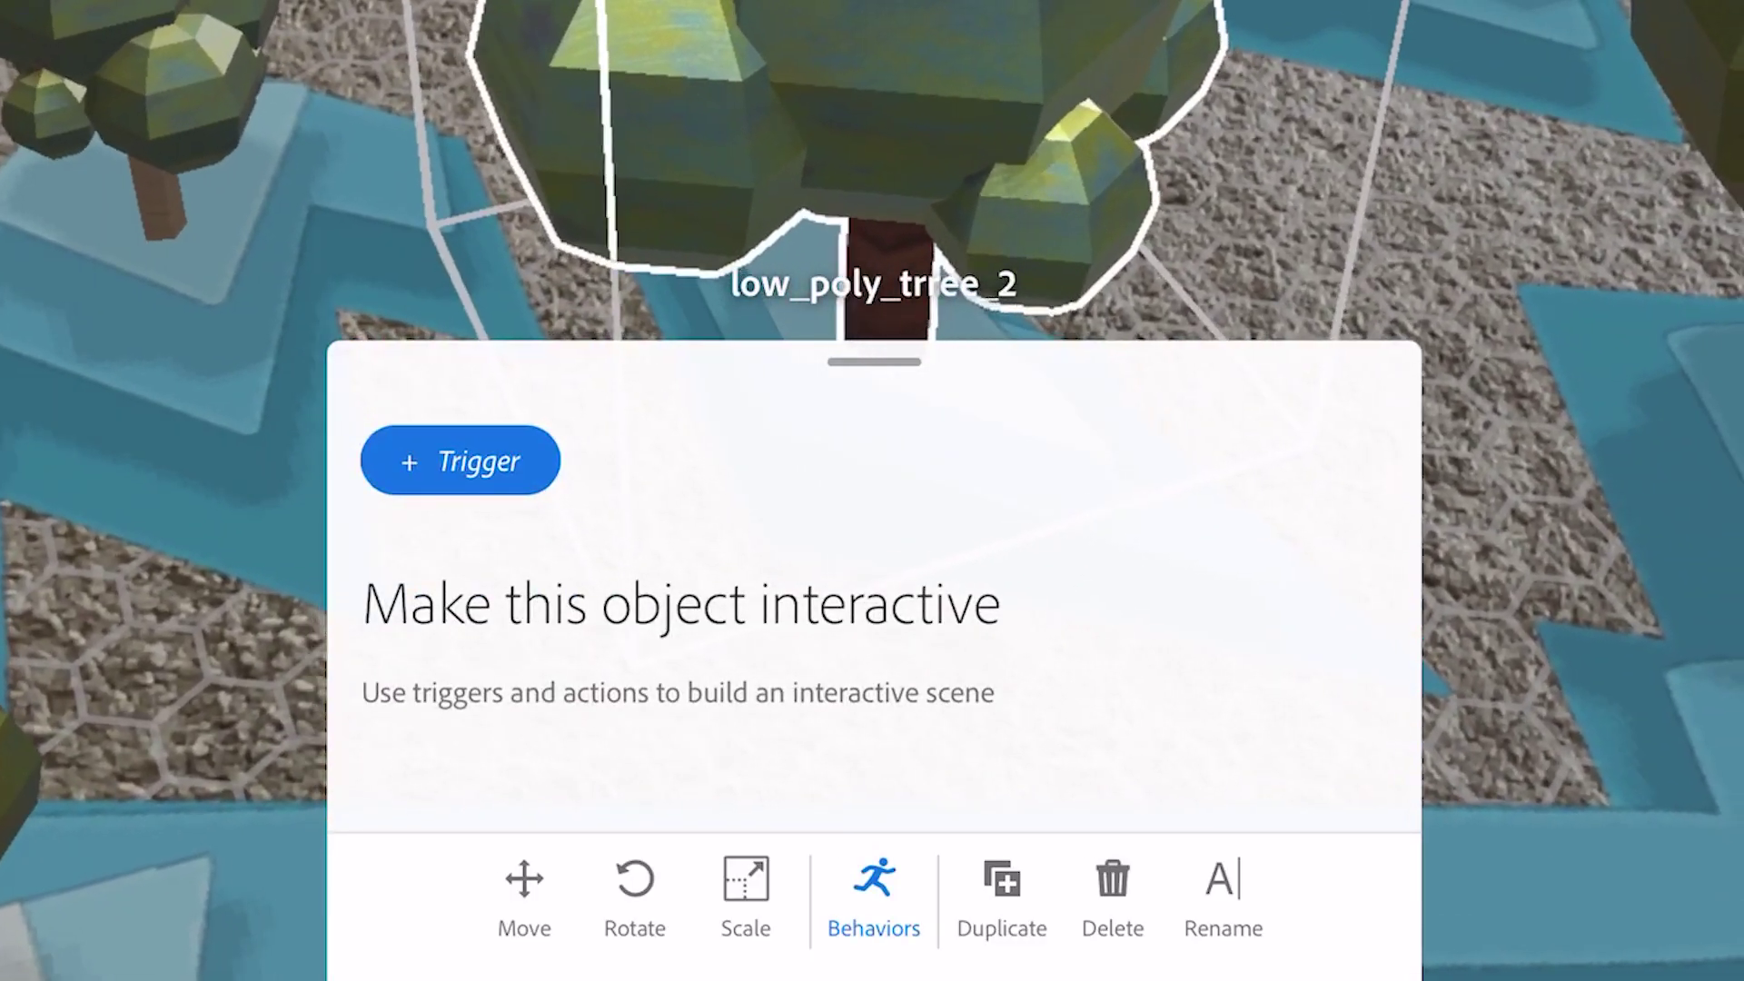
{"action": "left_click", "coordinate": [460, 460]}
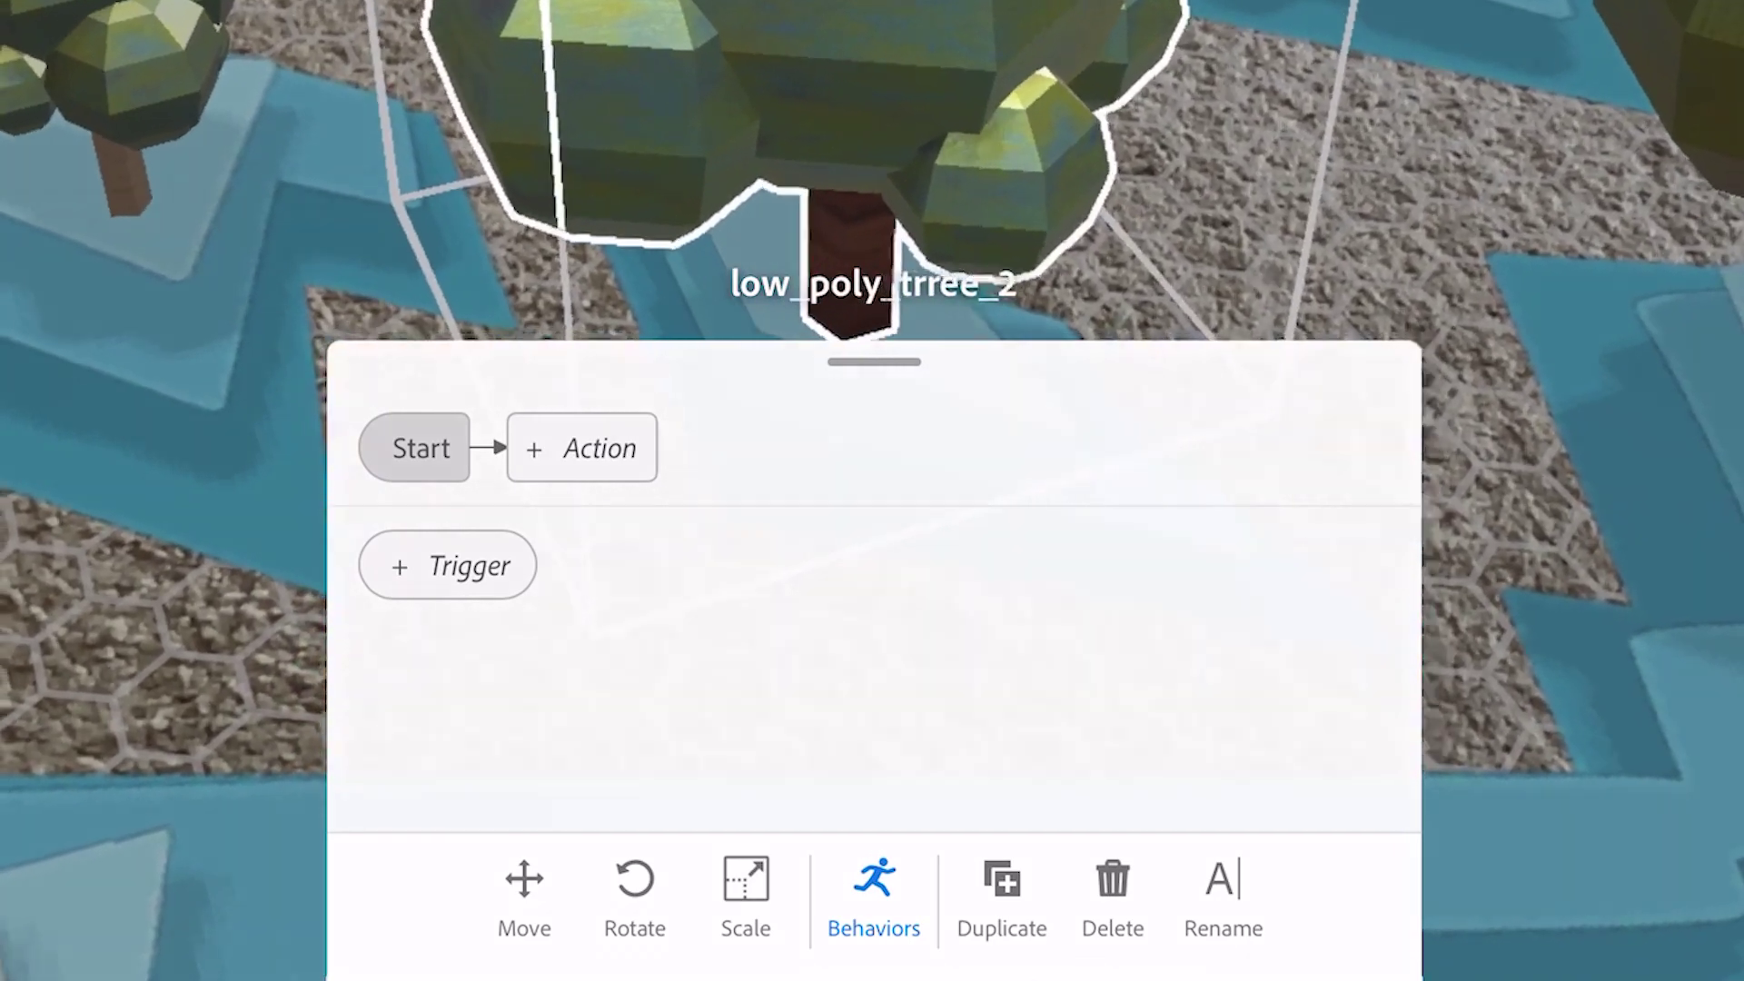
{"action": "left_click", "coordinate": [581, 448]}
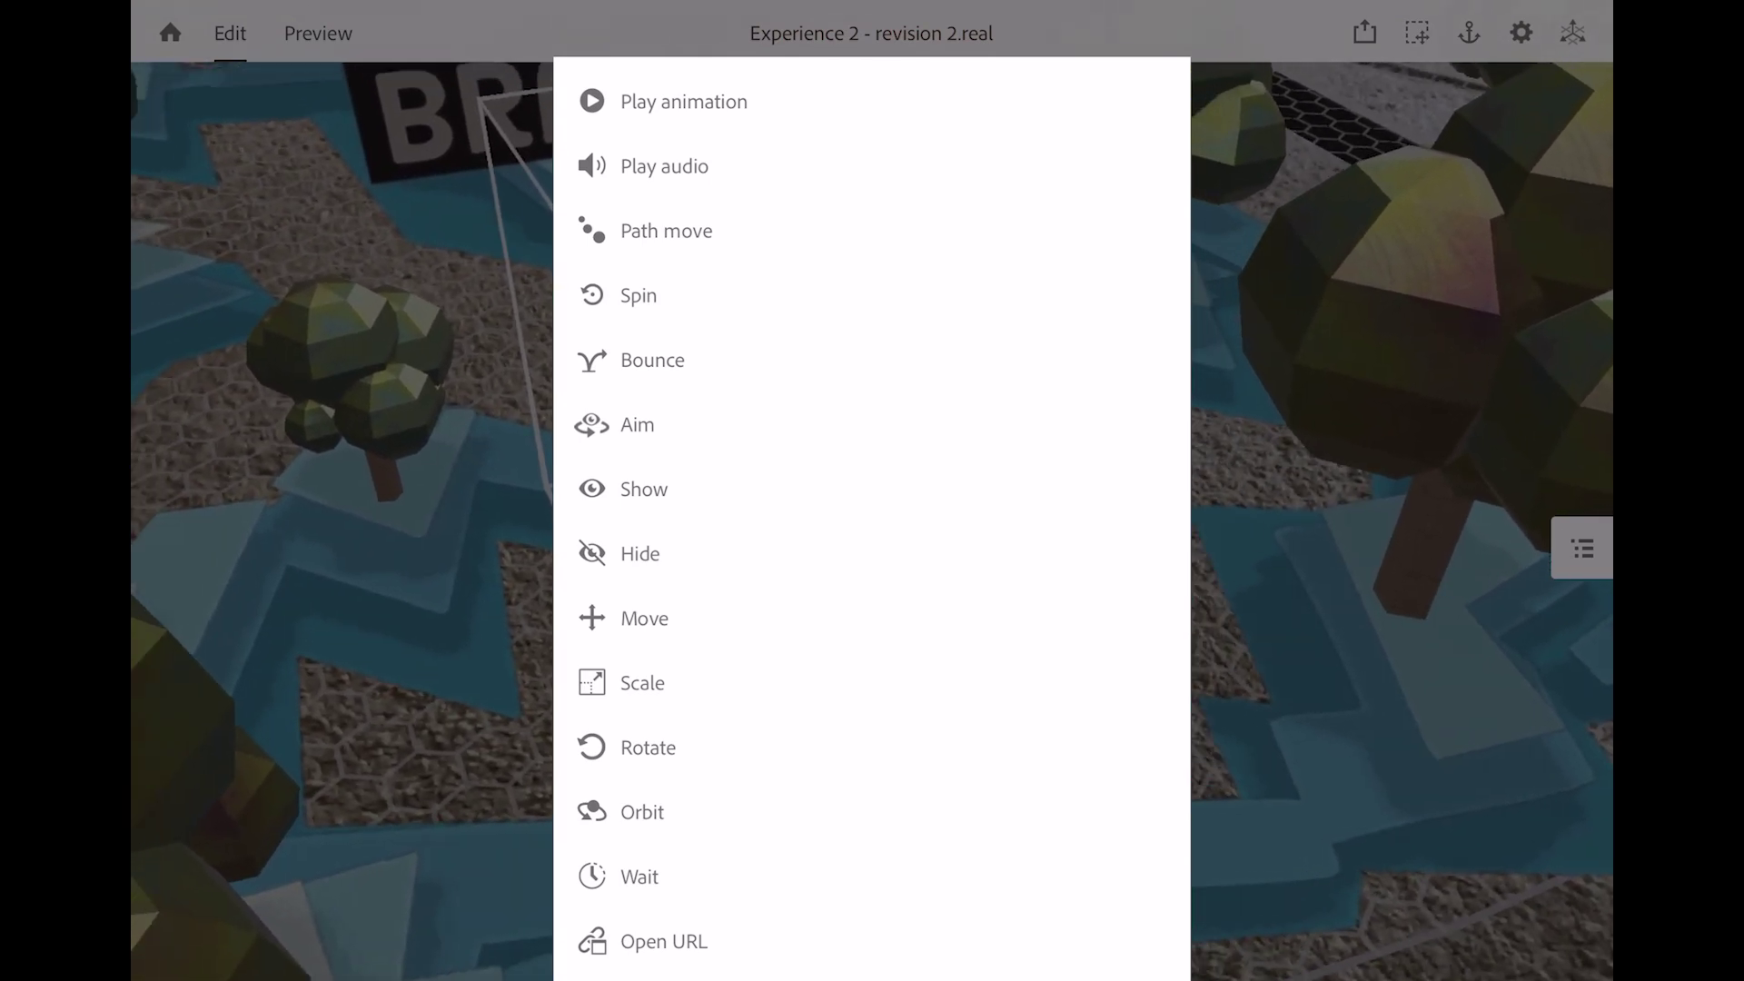
{"action": "left_click", "coordinate": [642, 553]}
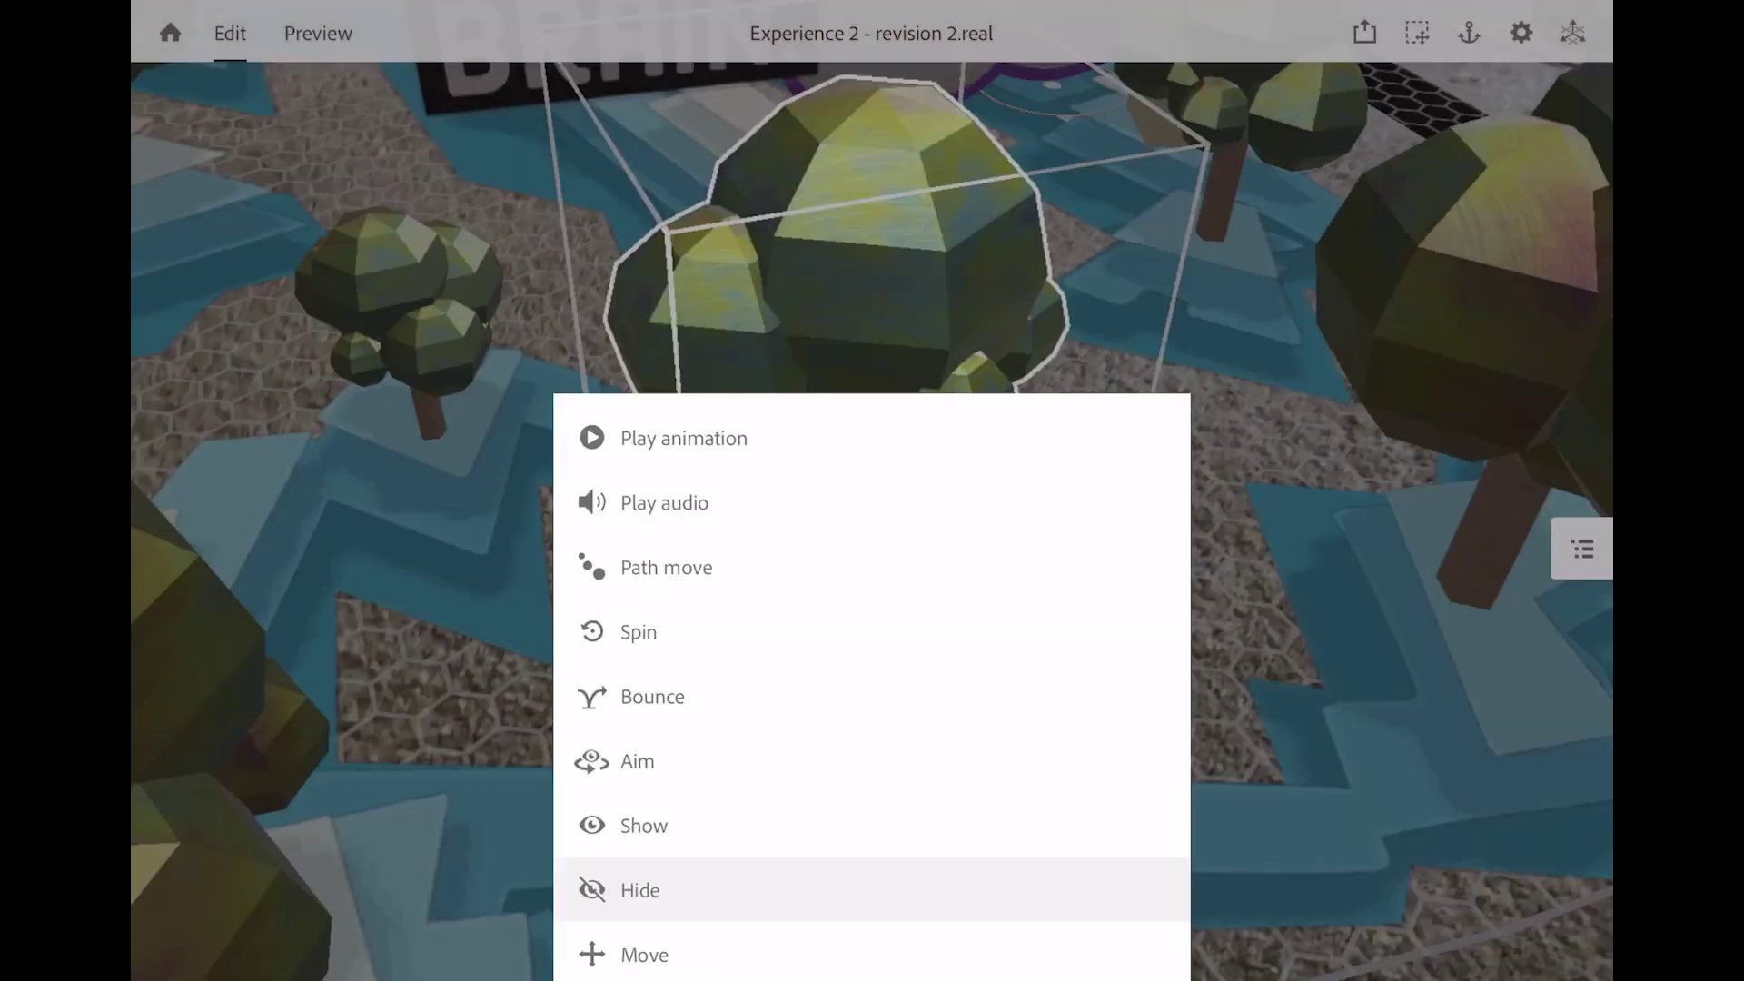
{"action": "left_click", "coordinate": [640, 889]}
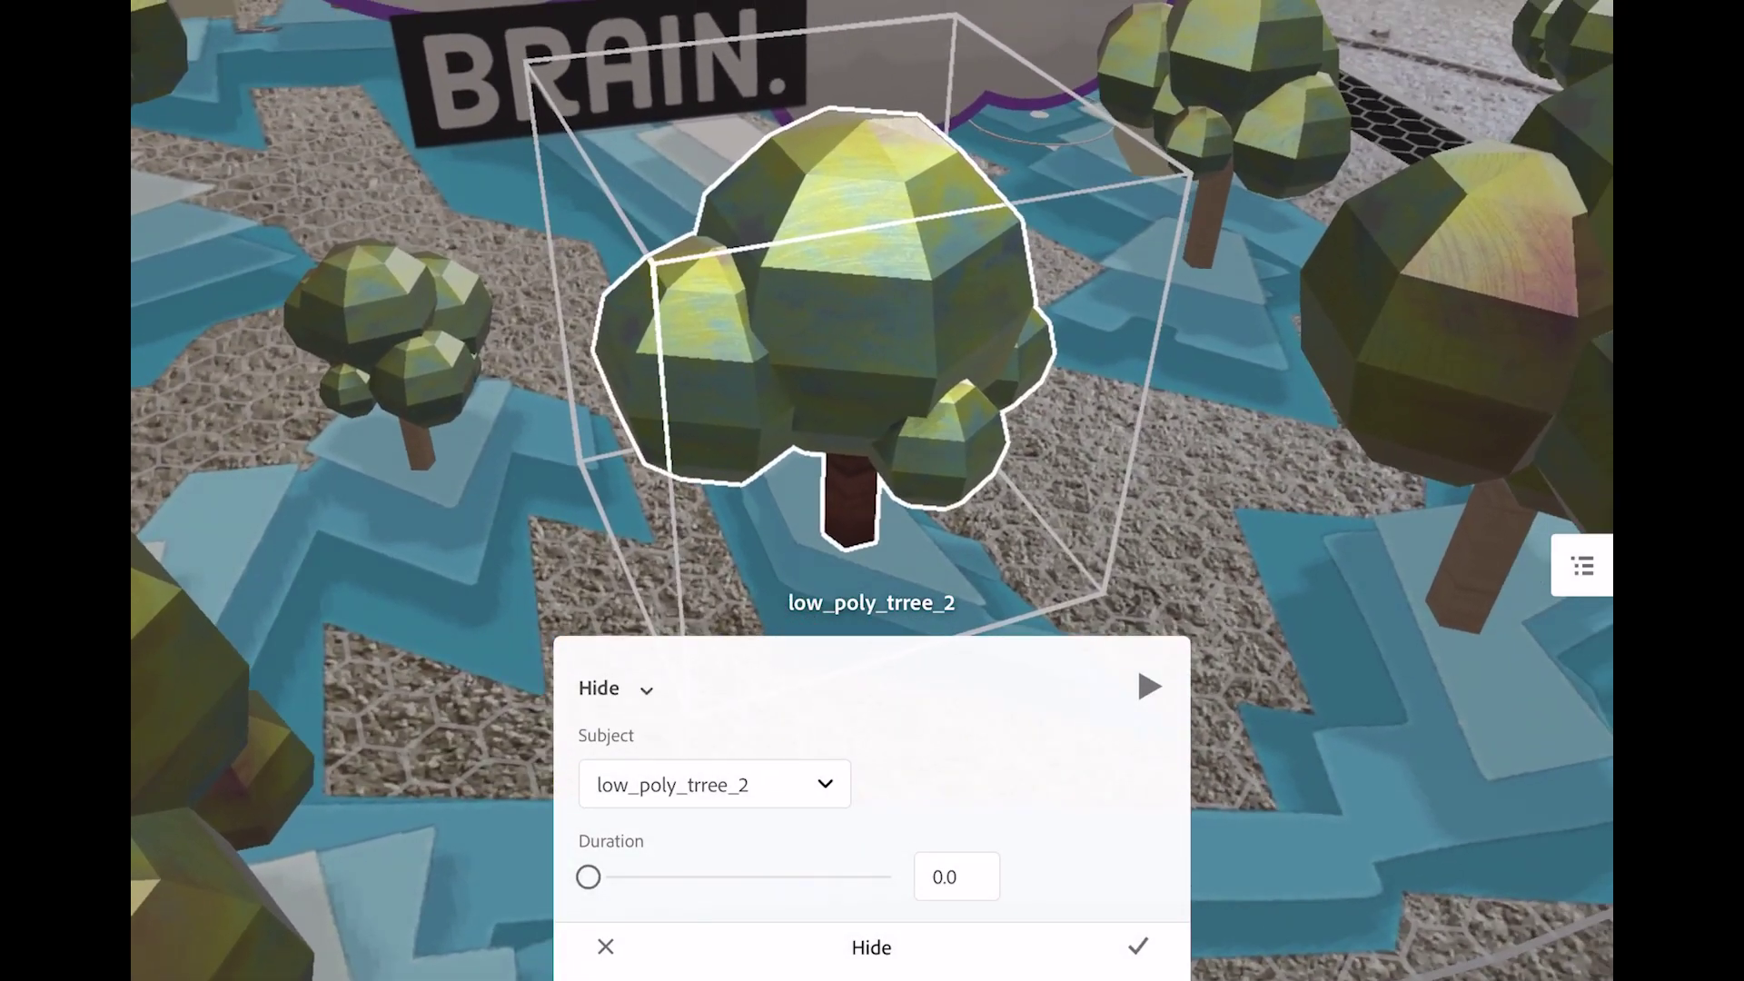
Review the Hide action's subject, duration, easing and delay settings, and accept the action with its default values.
{"action": "scroll", "coordinate": [872, 790], "scroll_direction": "down", "scroll_amount": 2}
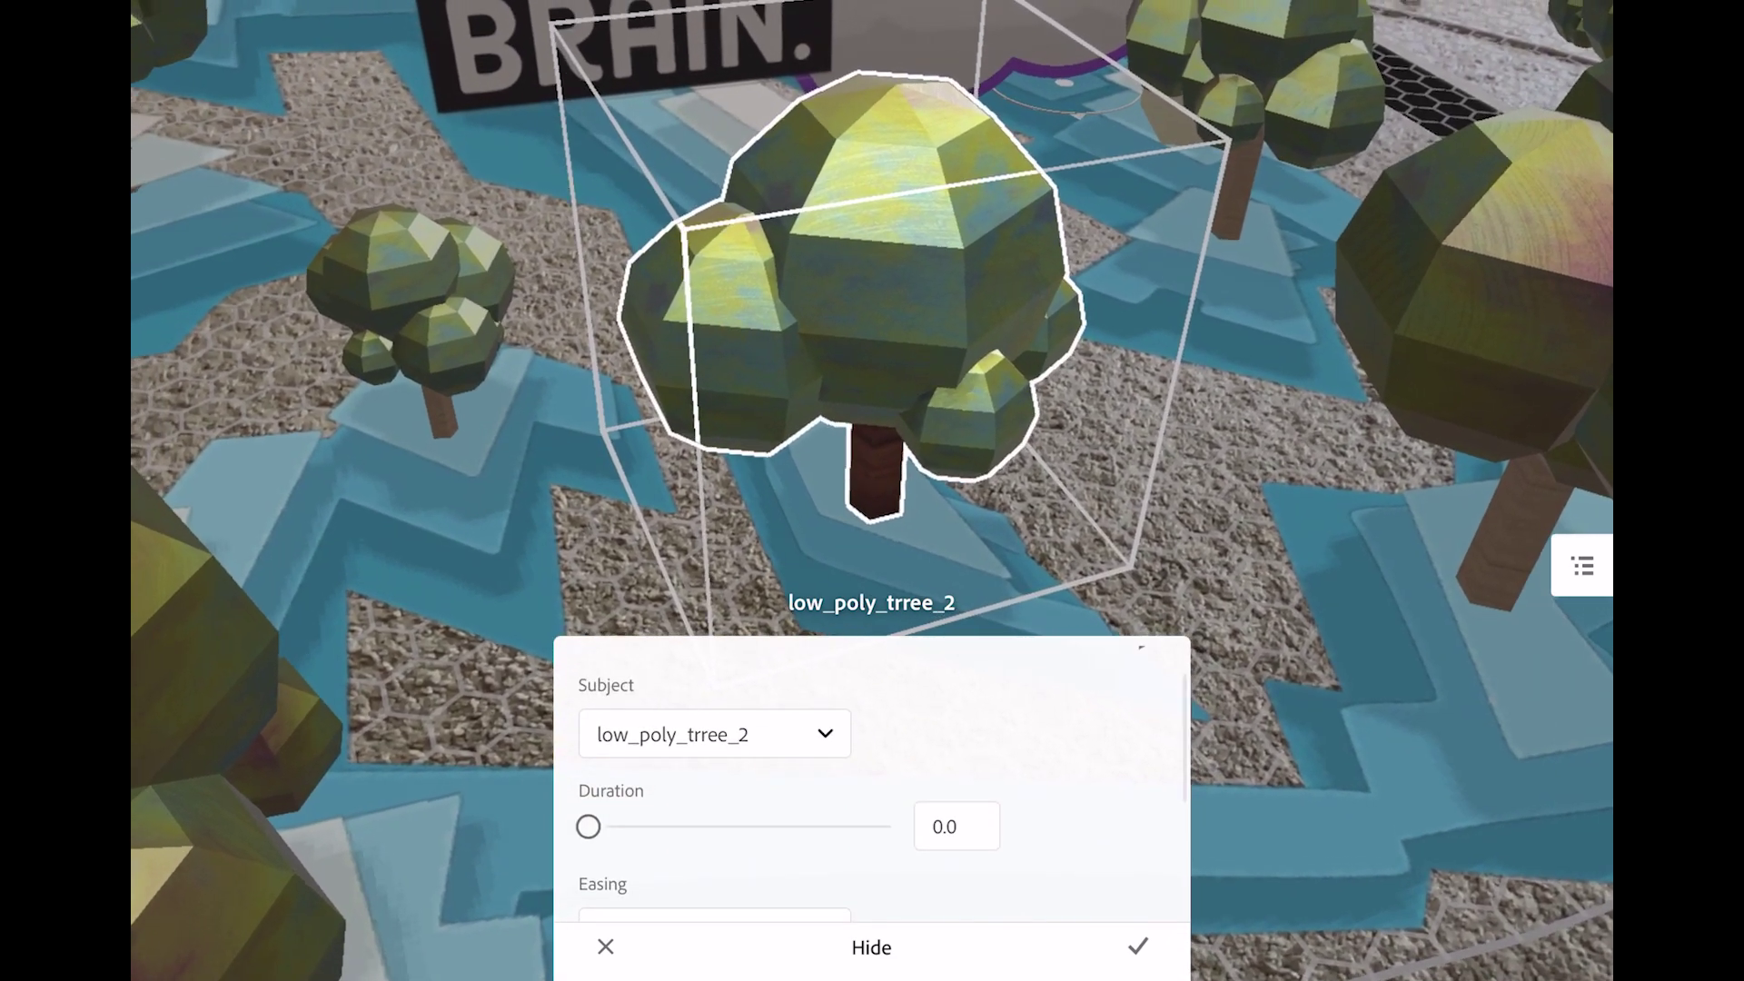
{"action": "scroll", "coordinate": [872, 791], "scroll_direction": "up", "scroll_amount": 1}
{"action": "scroll", "coordinate": [872, 790], "scroll_direction": "down", "scroll_amount": 1}
{"action": "scroll", "coordinate": [872, 791], "scroll_direction": "up", "scroll_amount": 1}
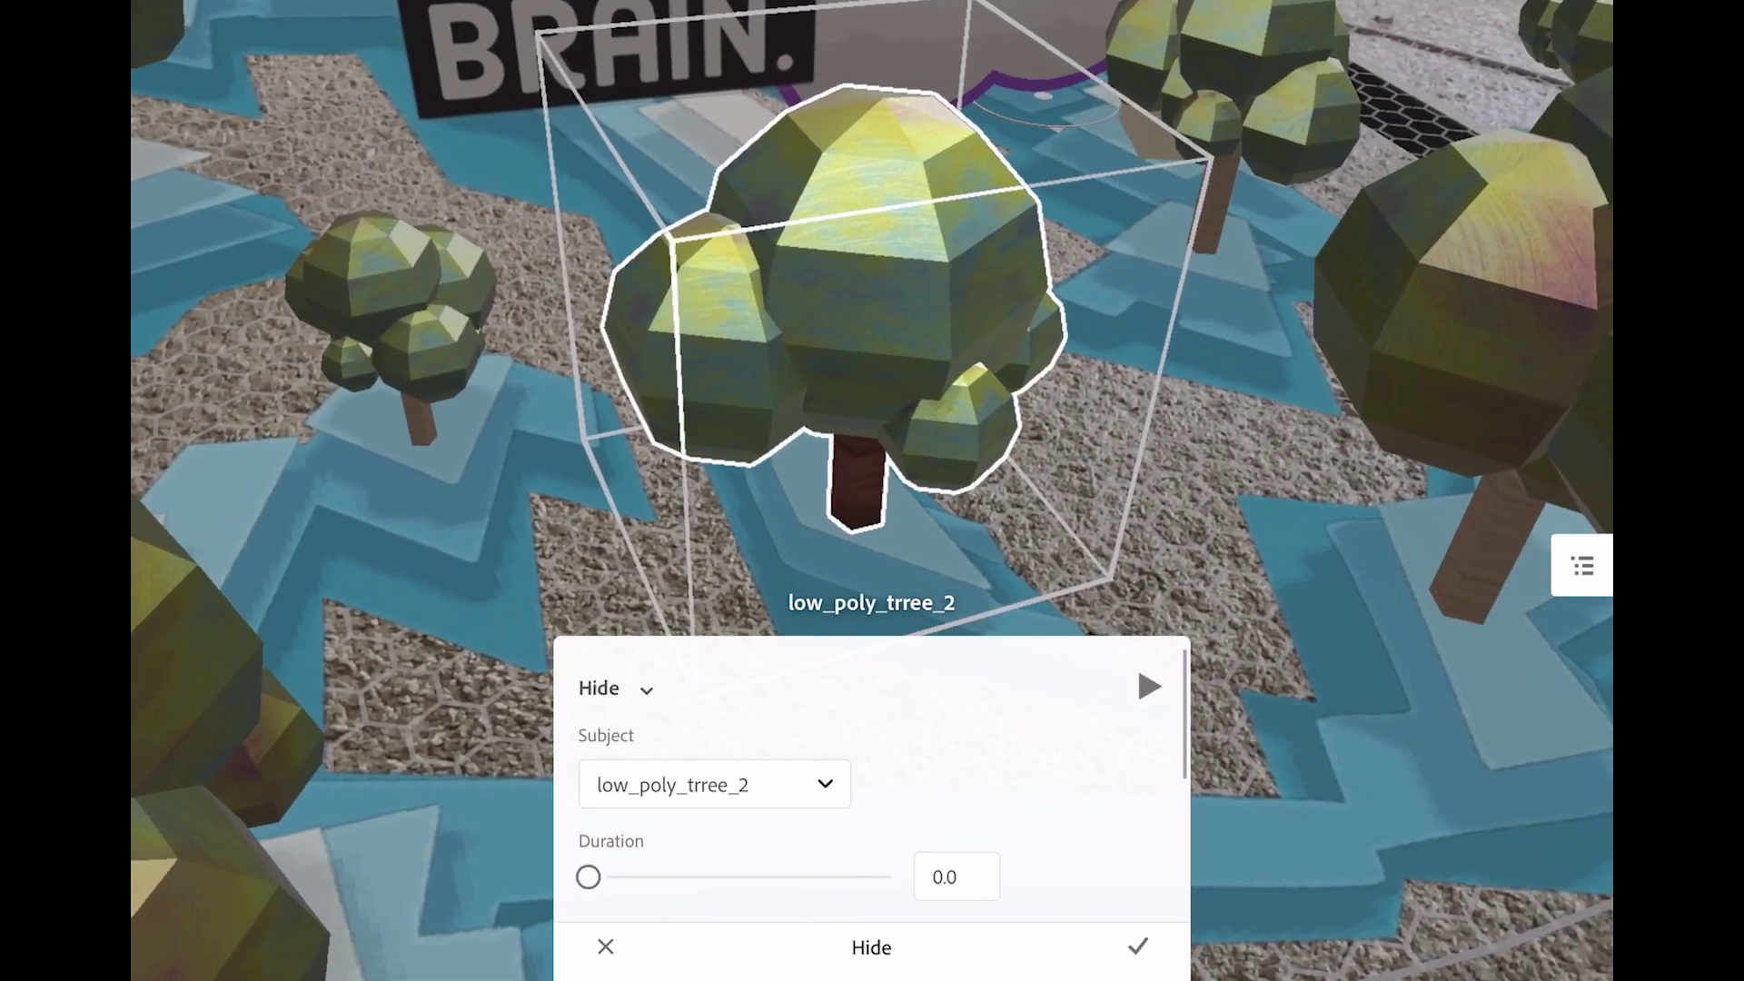
{"action": "scroll", "coordinate": [872, 790], "scroll_direction": "down", "scroll_amount": 2}
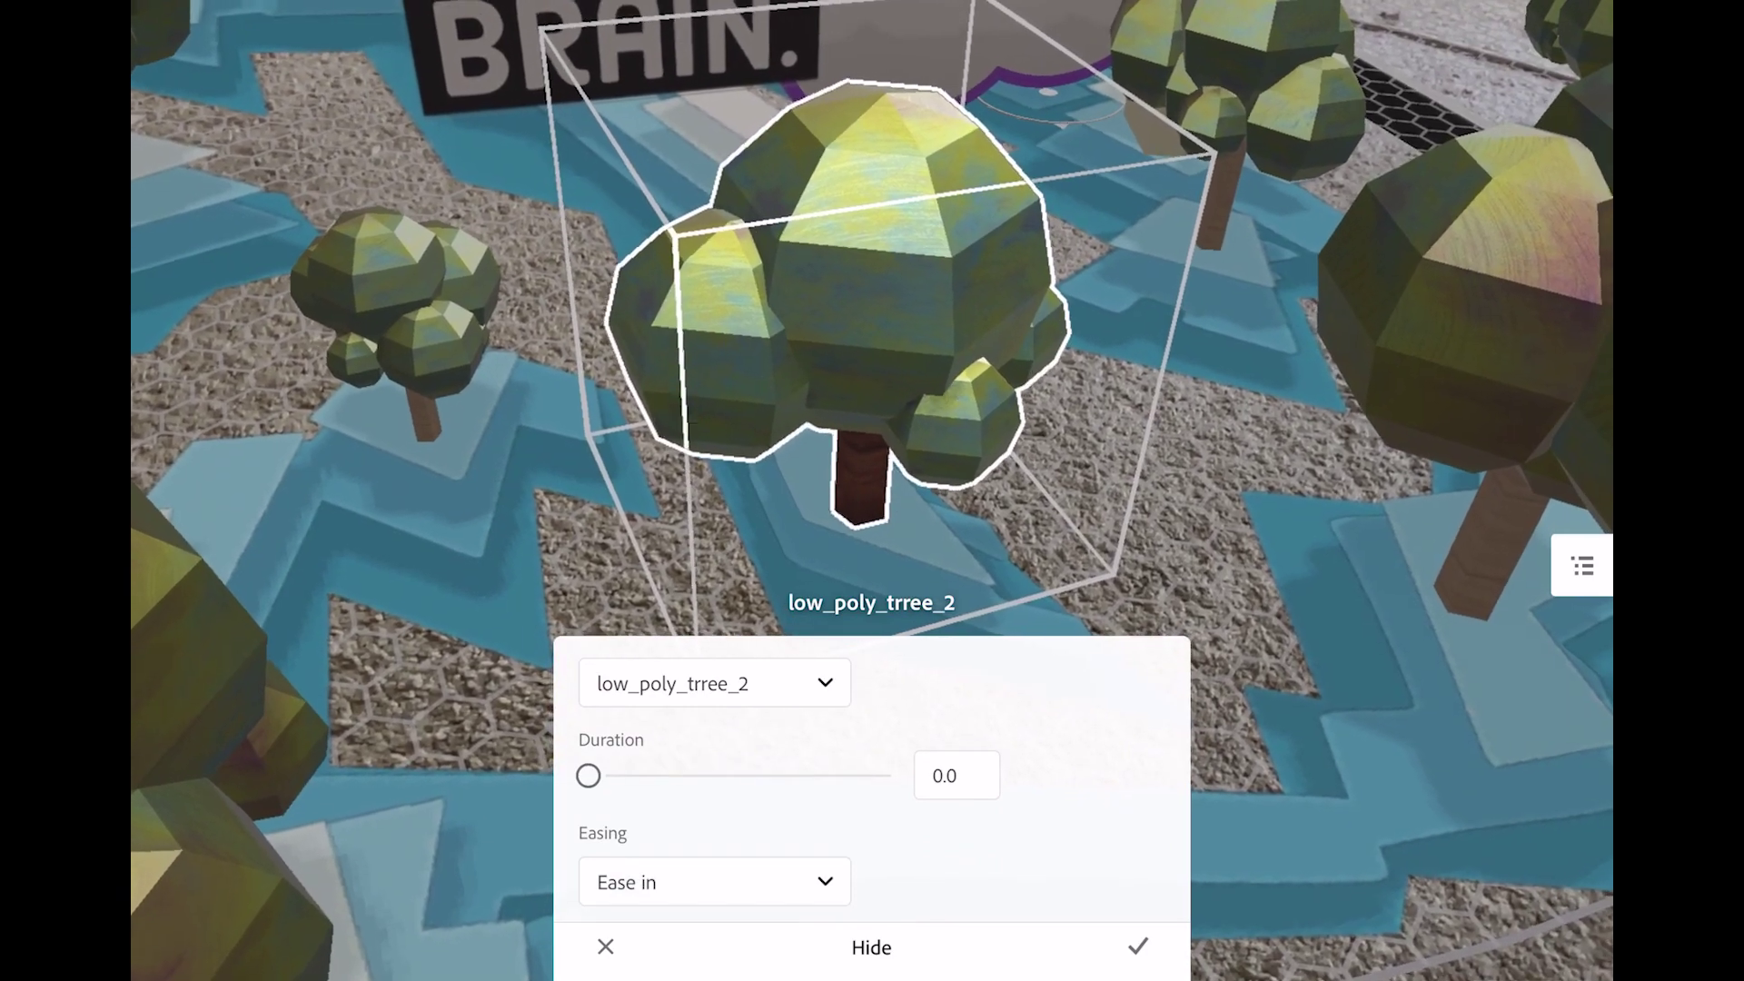
{"action": "scroll", "coordinate": [872, 791], "scroll_direction": "up", "scroll_amount": 2}
{"action": "scroll", "coordinate": [872, 790], "scroll_direction": "down", "scroll_amount": 4}
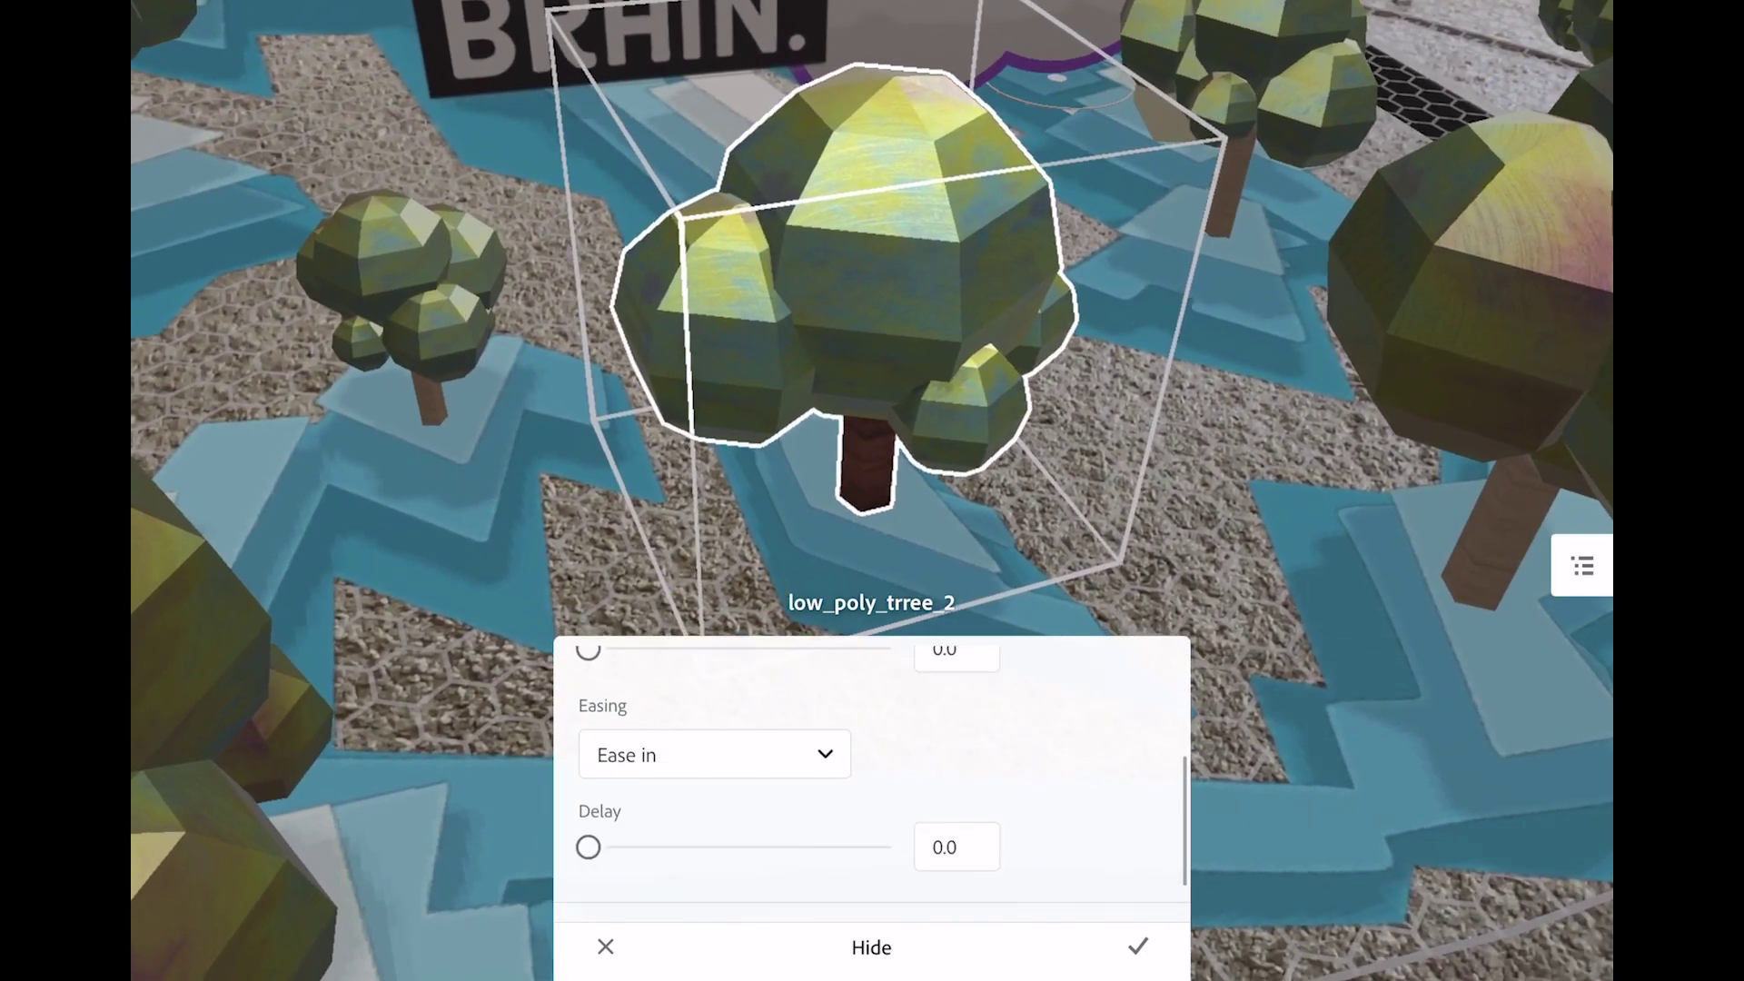
{"action": "scroll", "coordinate": [872, 791], "scroll_direction": "down", "scroll_amount": 1}
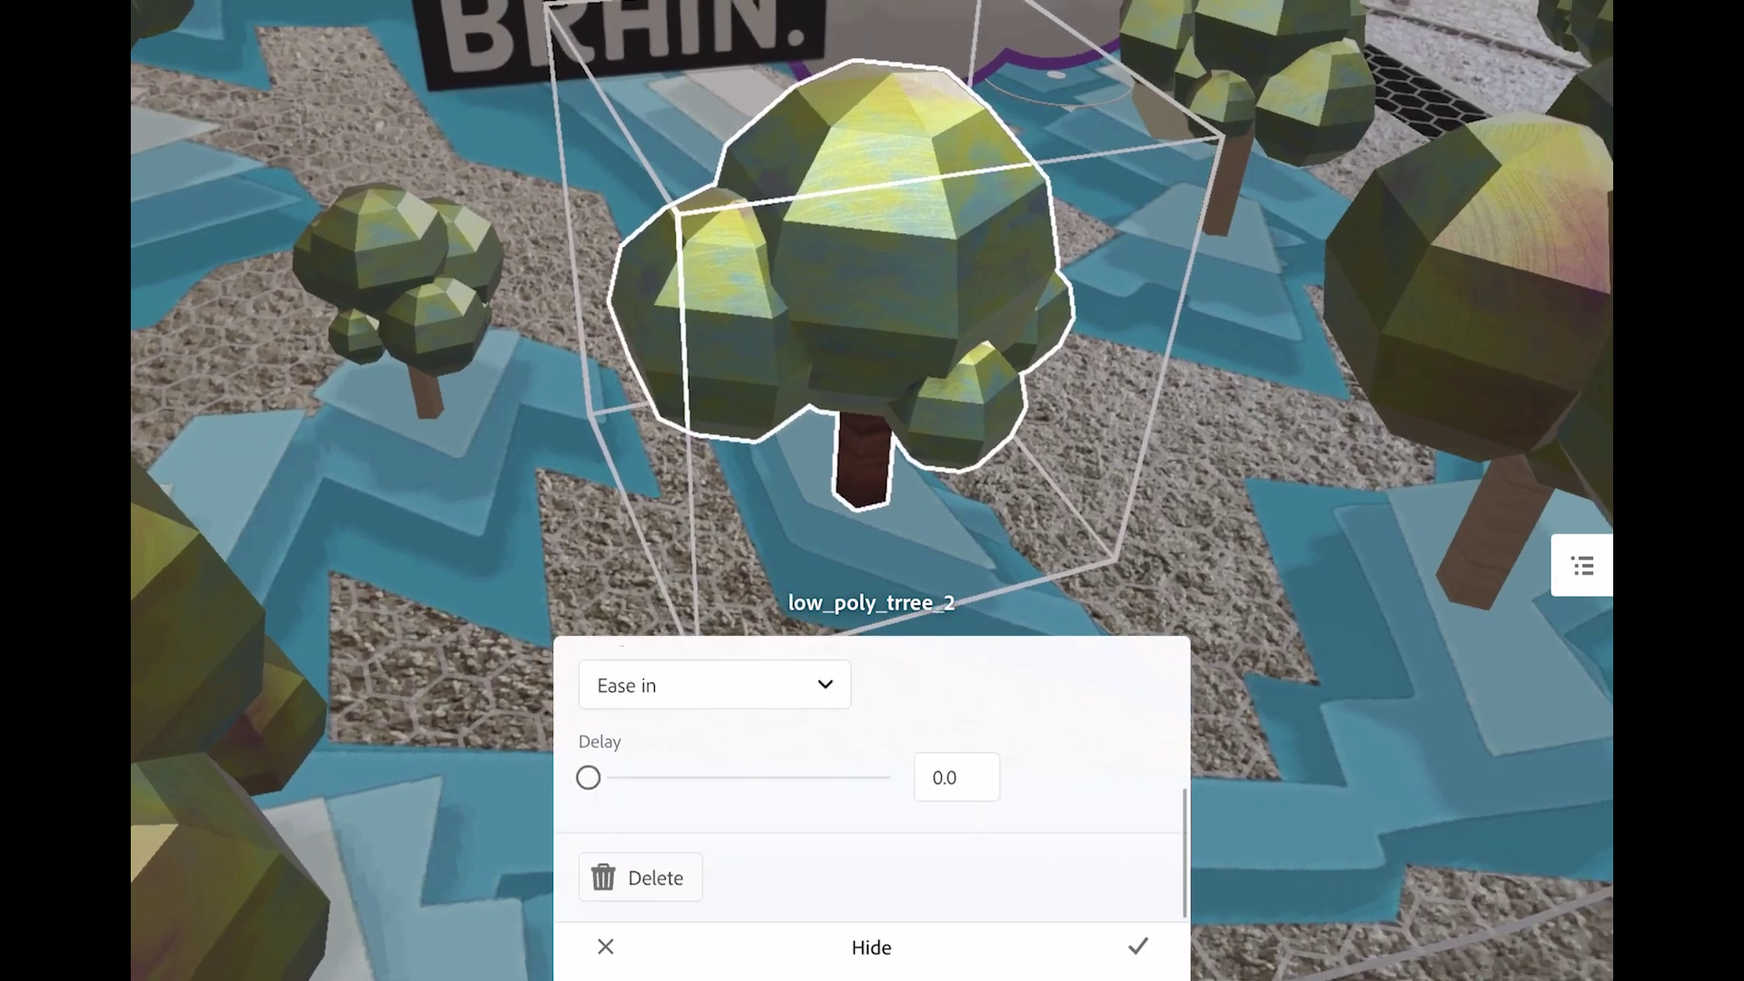
{"action": "left_click", "coordinate": [1138, 947]}
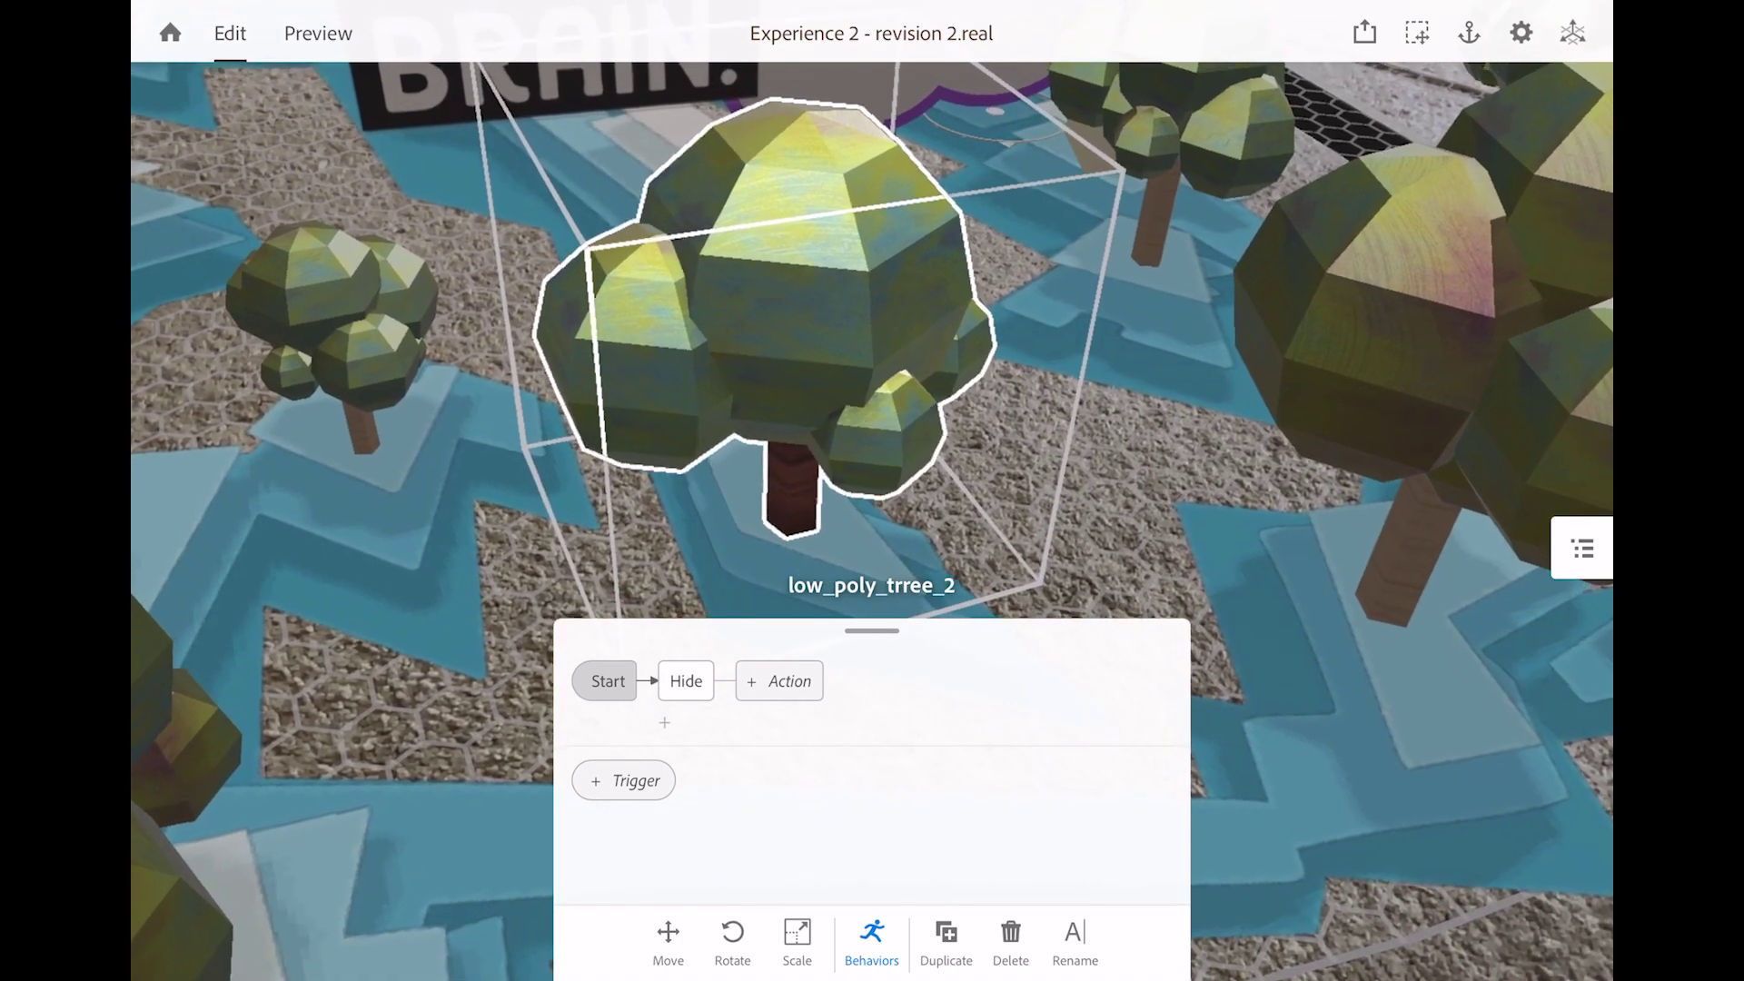
Add a Wait action after Hide for the tree, with a duration of 3.0.
{"action": "left_click", "coordinate": [780, 681]}
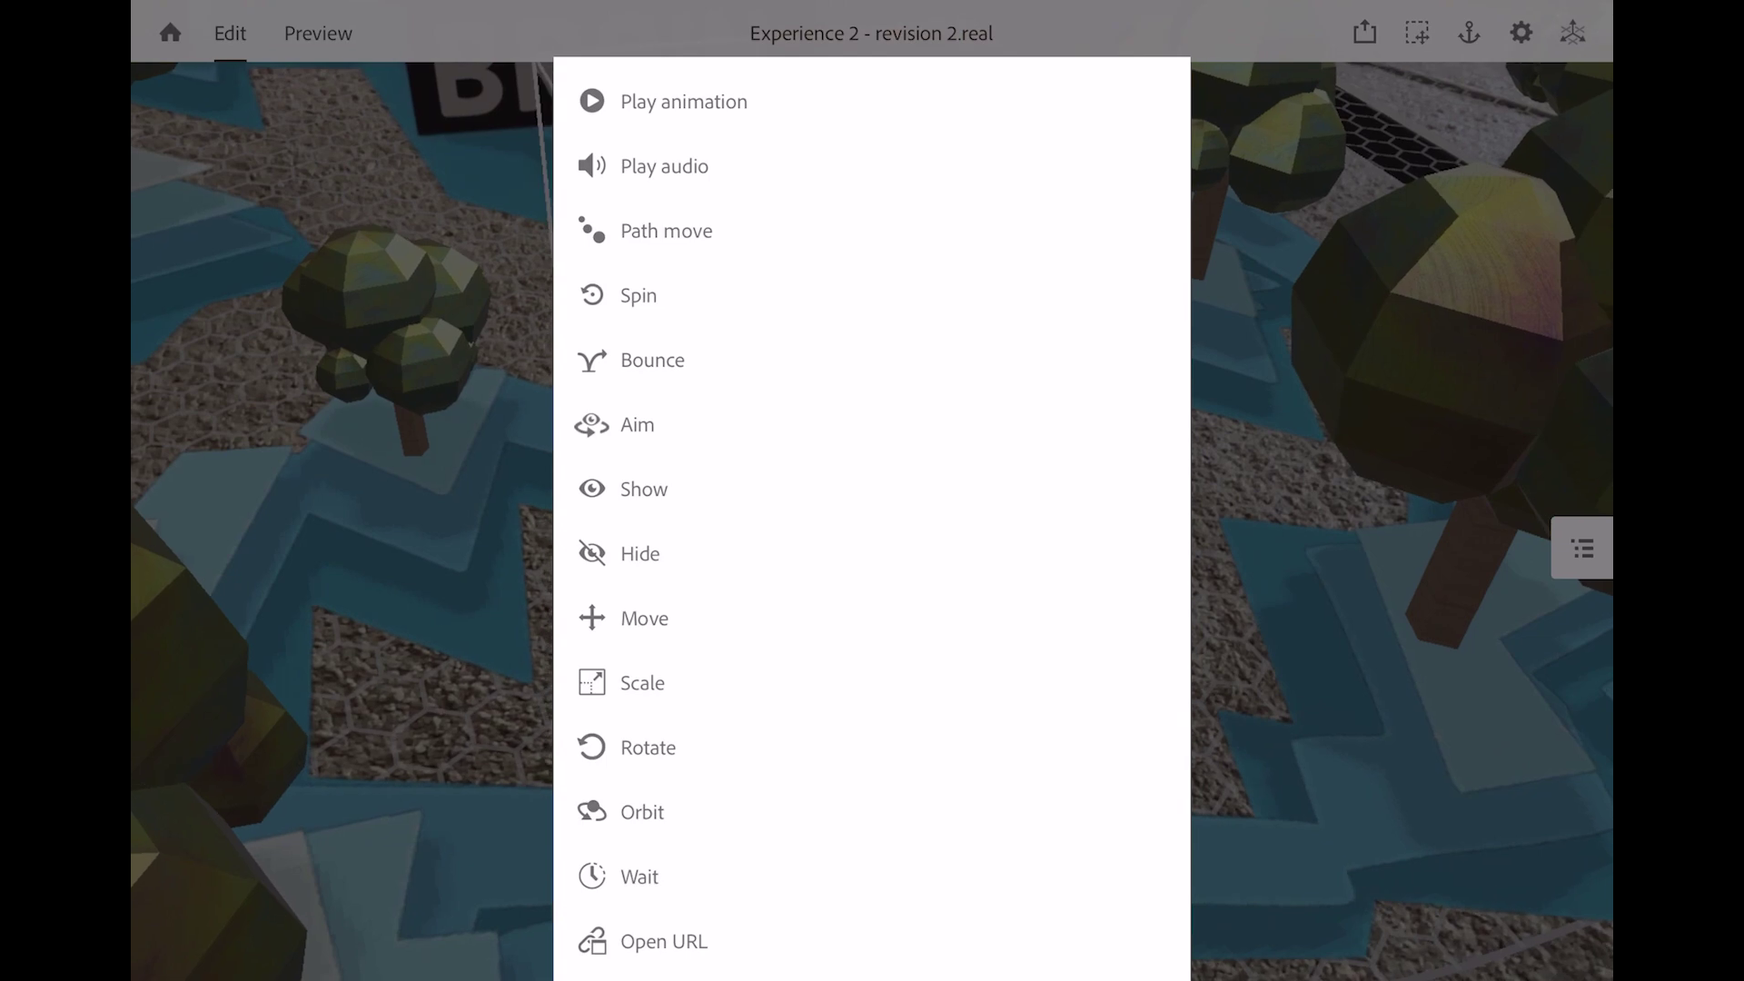
{"action": "left_click", "coordinate": [640, 877]}
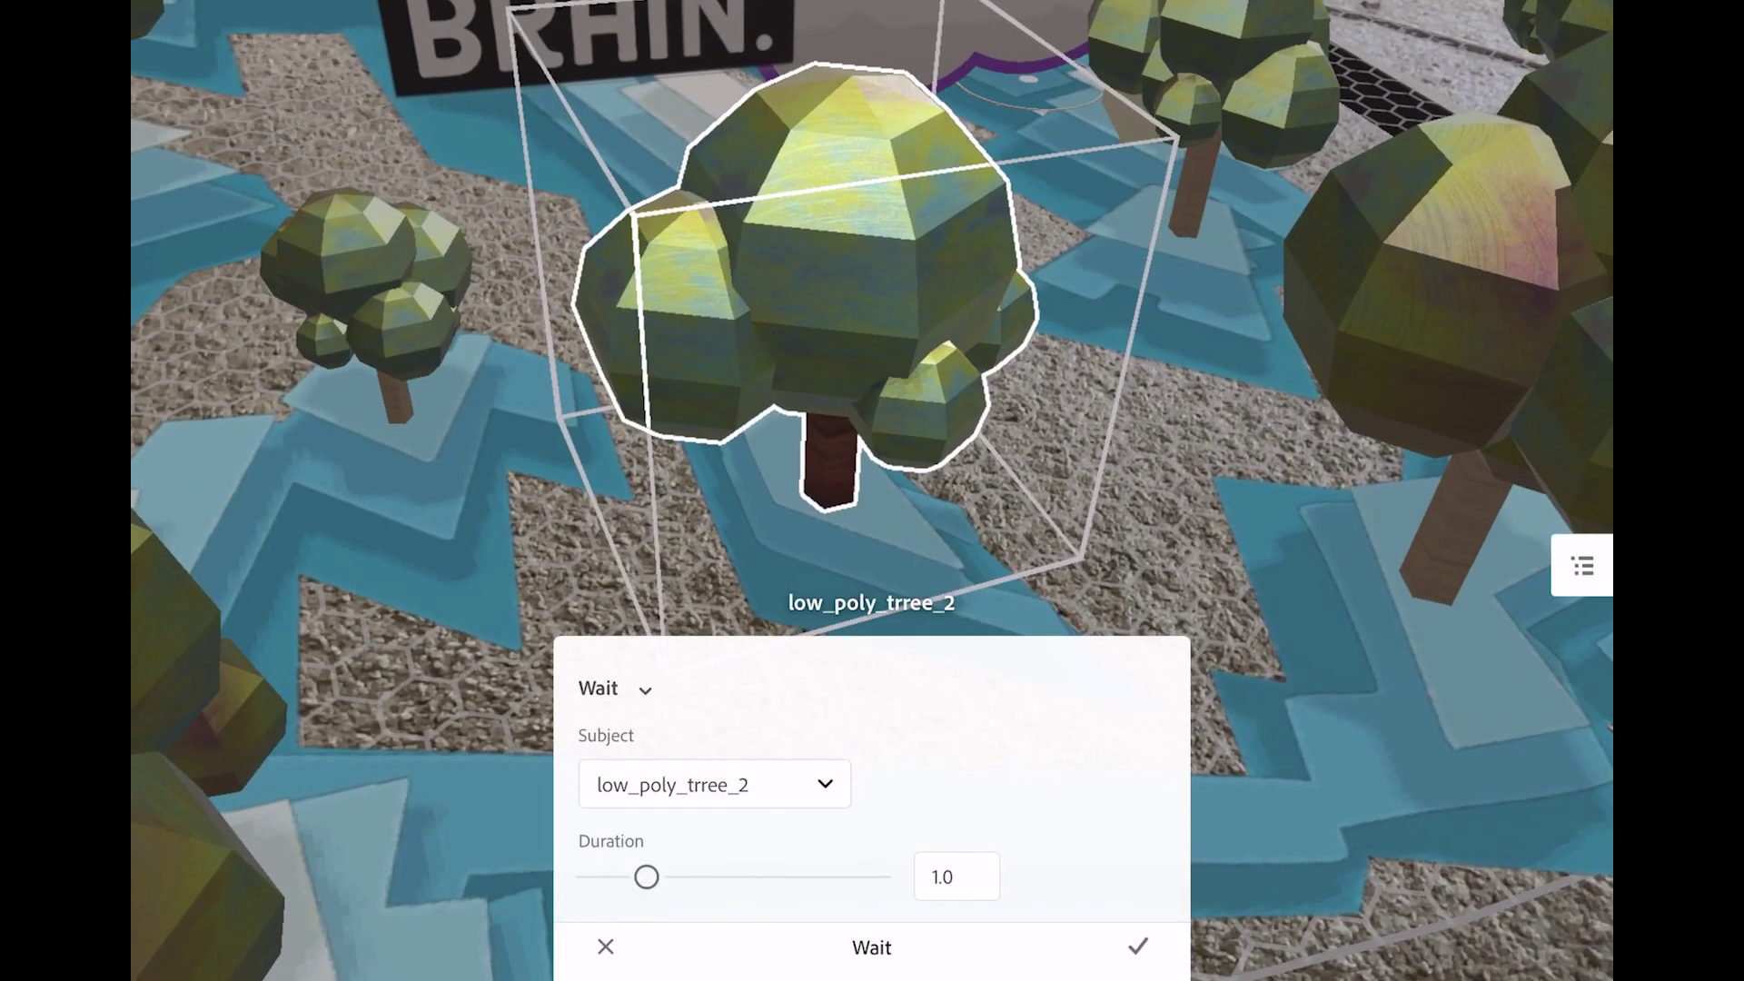
{"action": "scroll", "coordinate": [872, 799], "scroll_direction": "down", "scroll_amount": 2}
{"action": "left_click_drag", "start_coordinate": [645, 786], "coordinate": [759, 785]}
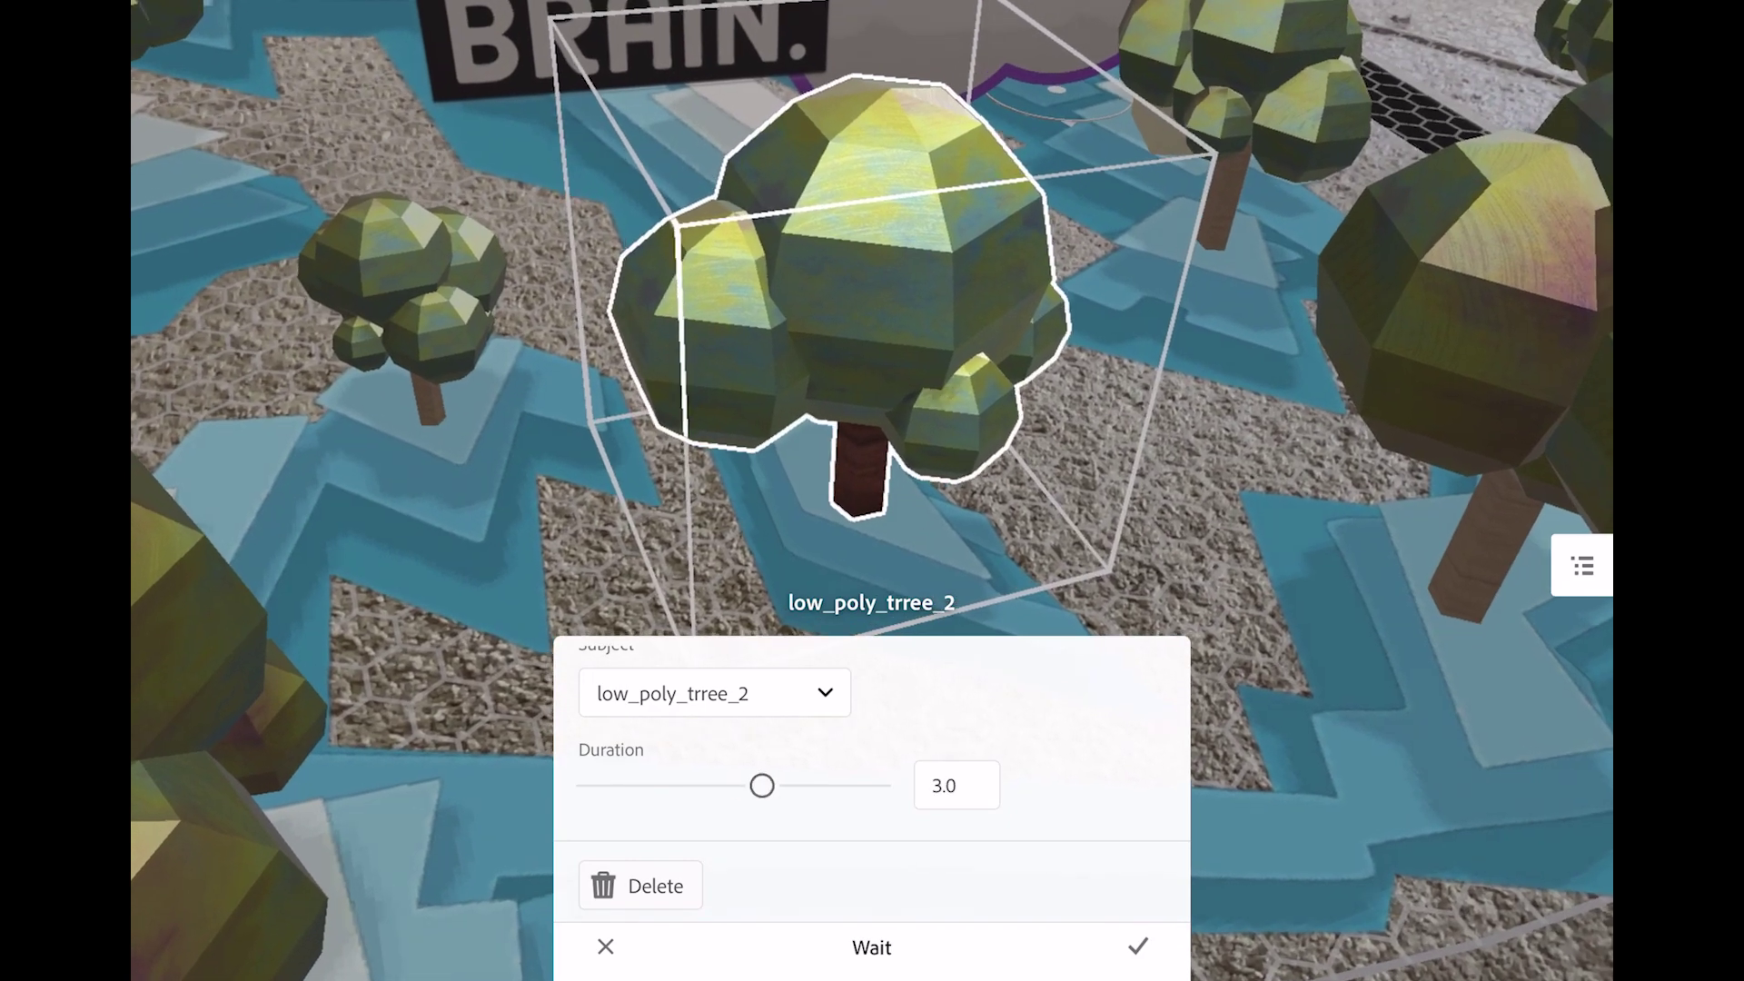
{"action": "scroll", "coordinate": [872, 799], "scroll_direction": "down", "scroll_amount": 1}
{"action": "left_click", "coordinate": [1138, 946]}
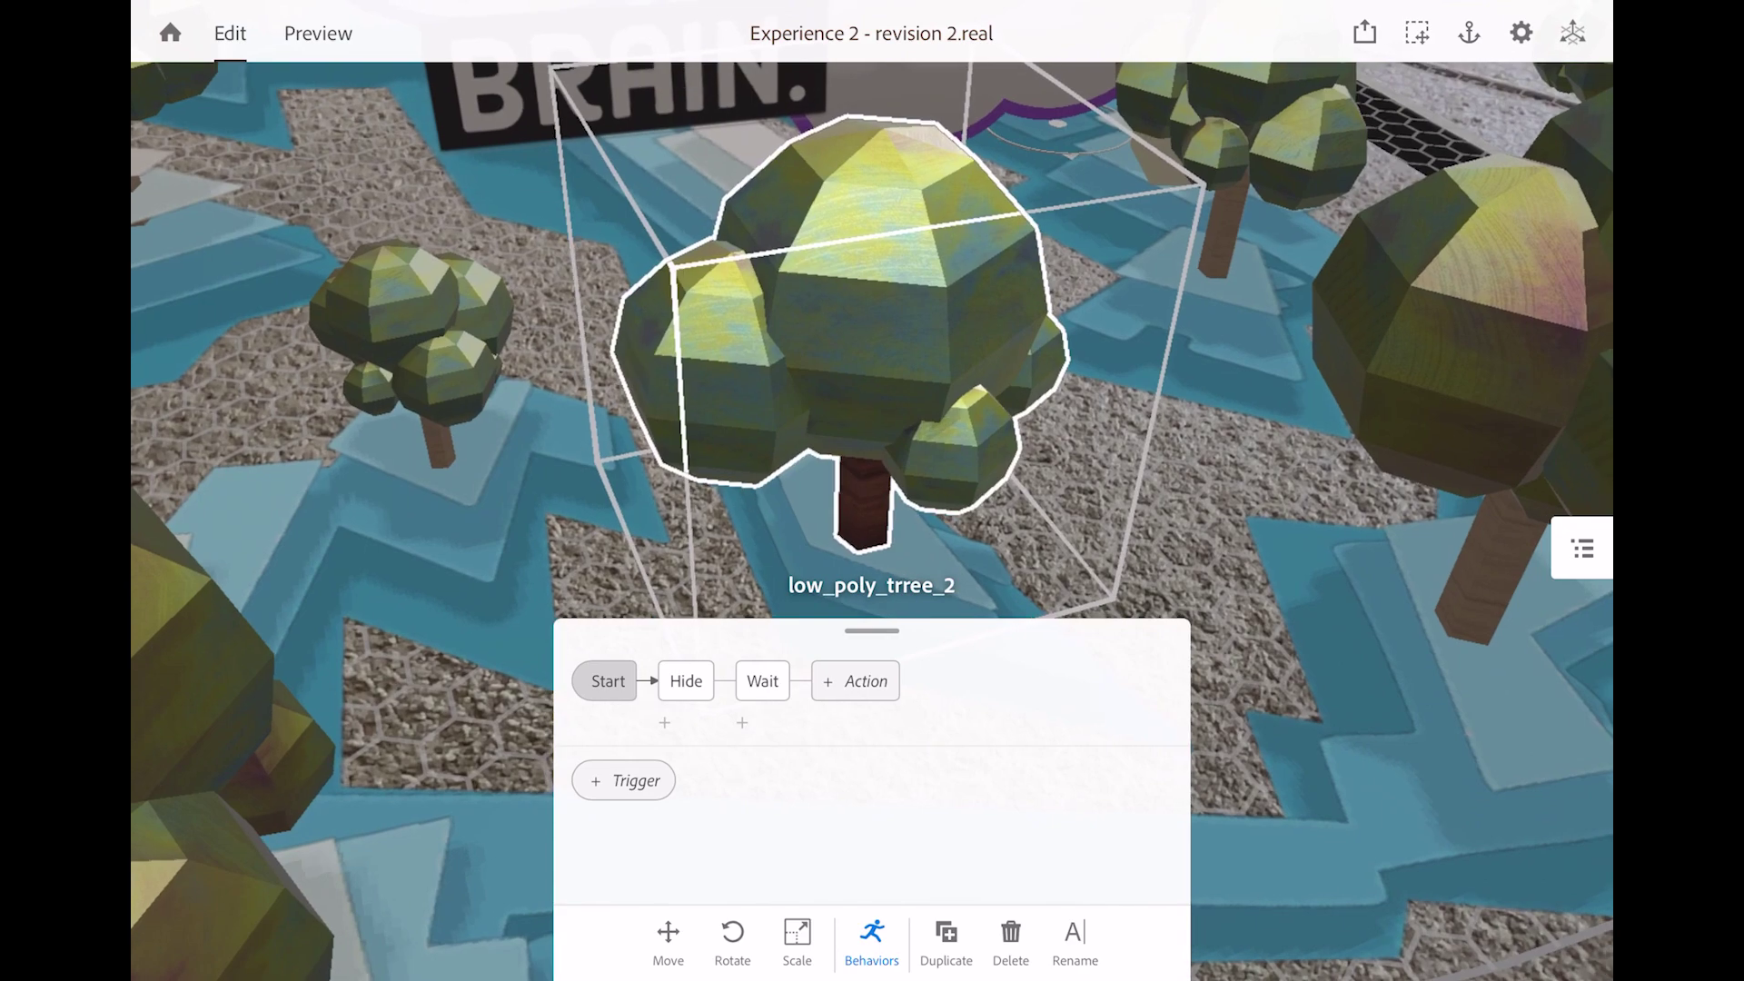
Add a Show action after Wait, set its duration to 2.4, and play its preview before accepting it.
{"action": "left_click", "coordinate": [855, 681]}
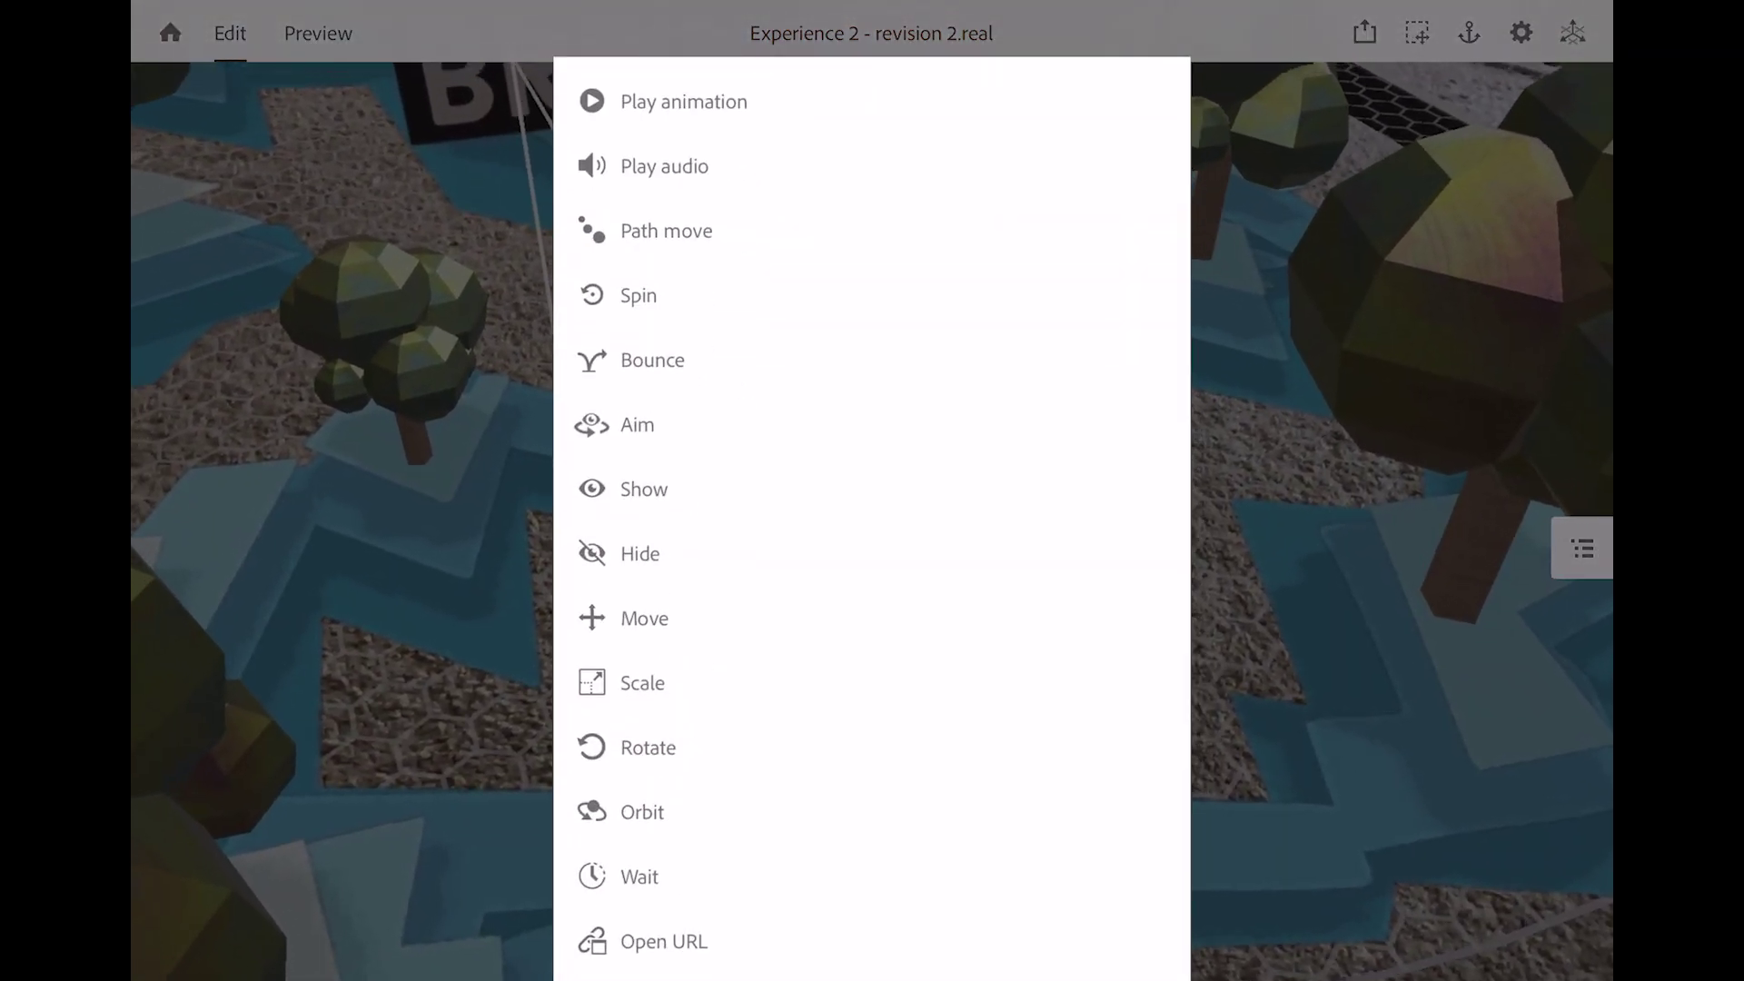
{"action": "left_click", "coordinate": [643, 489]}
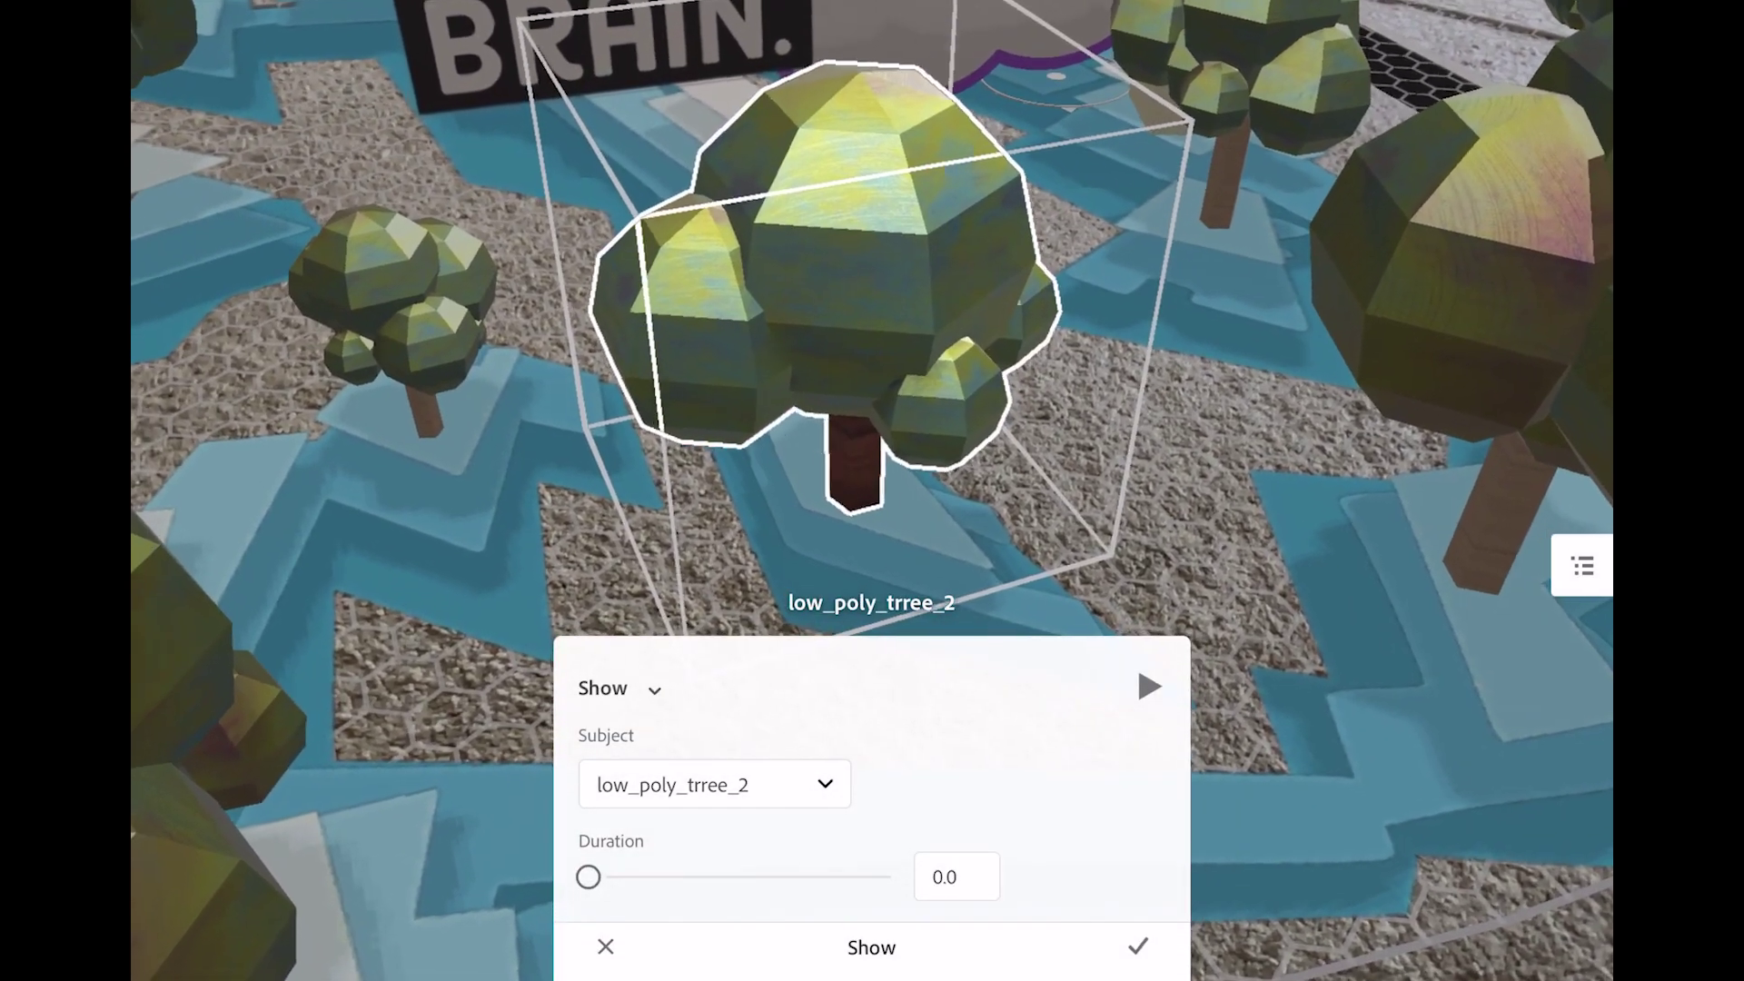
{"action": "scroll", "coordinate": [872, 790], "scroll_direction": "down", "scroll_amount": 2}
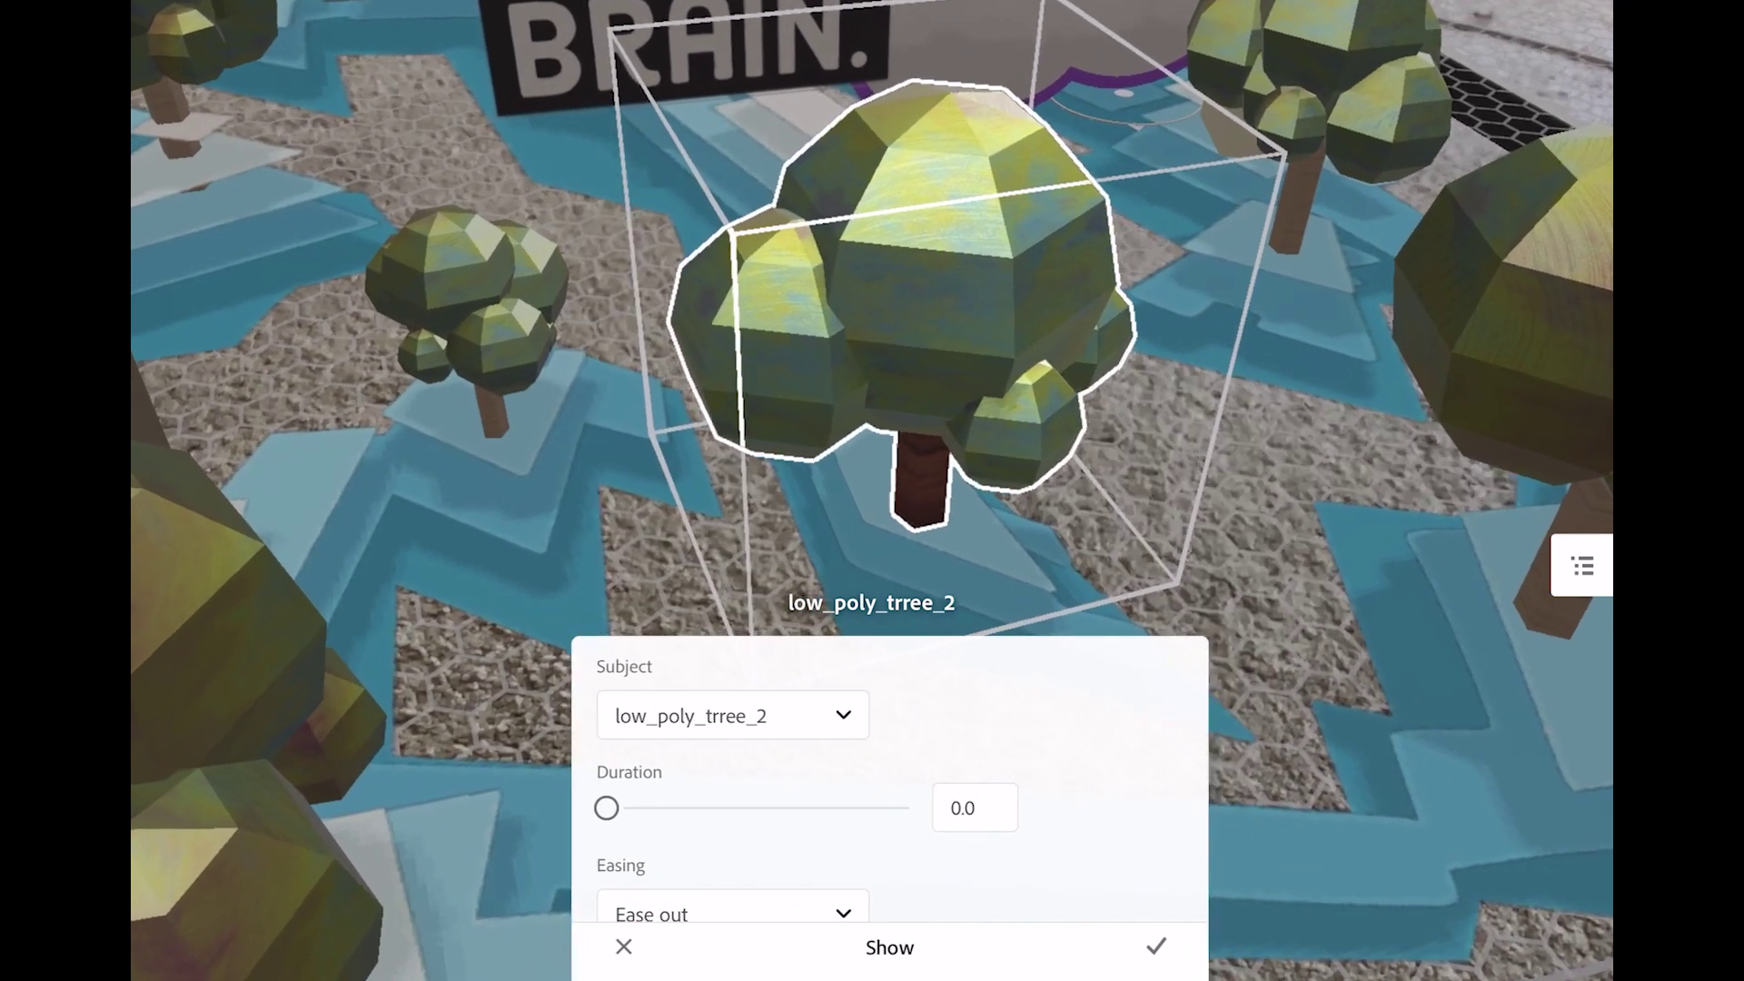
{"action": "left_click_drag", "start_coordinate": [588, 807], "coordinate": [724, 807]}
{"action": "scroll", "coordinate": [872, 790], "scroll_direction": "up", "scroll_amount": 2}
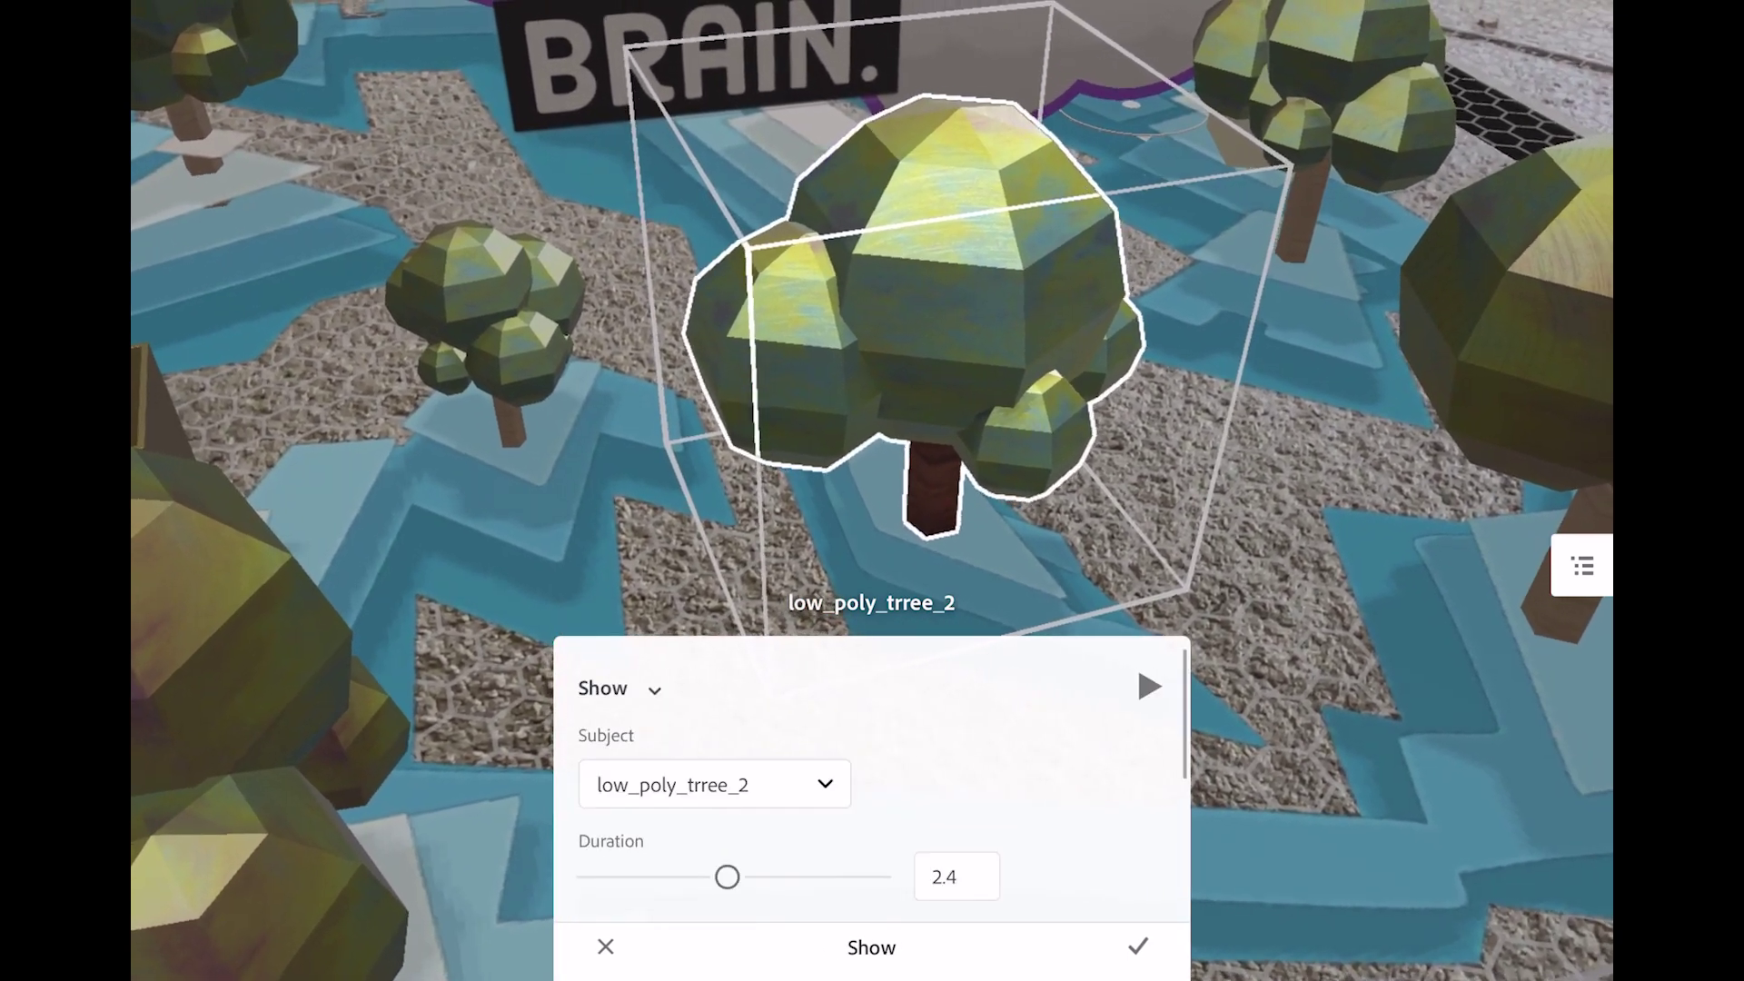
{"action": "left_click", "coordinate": [1150, 686]}
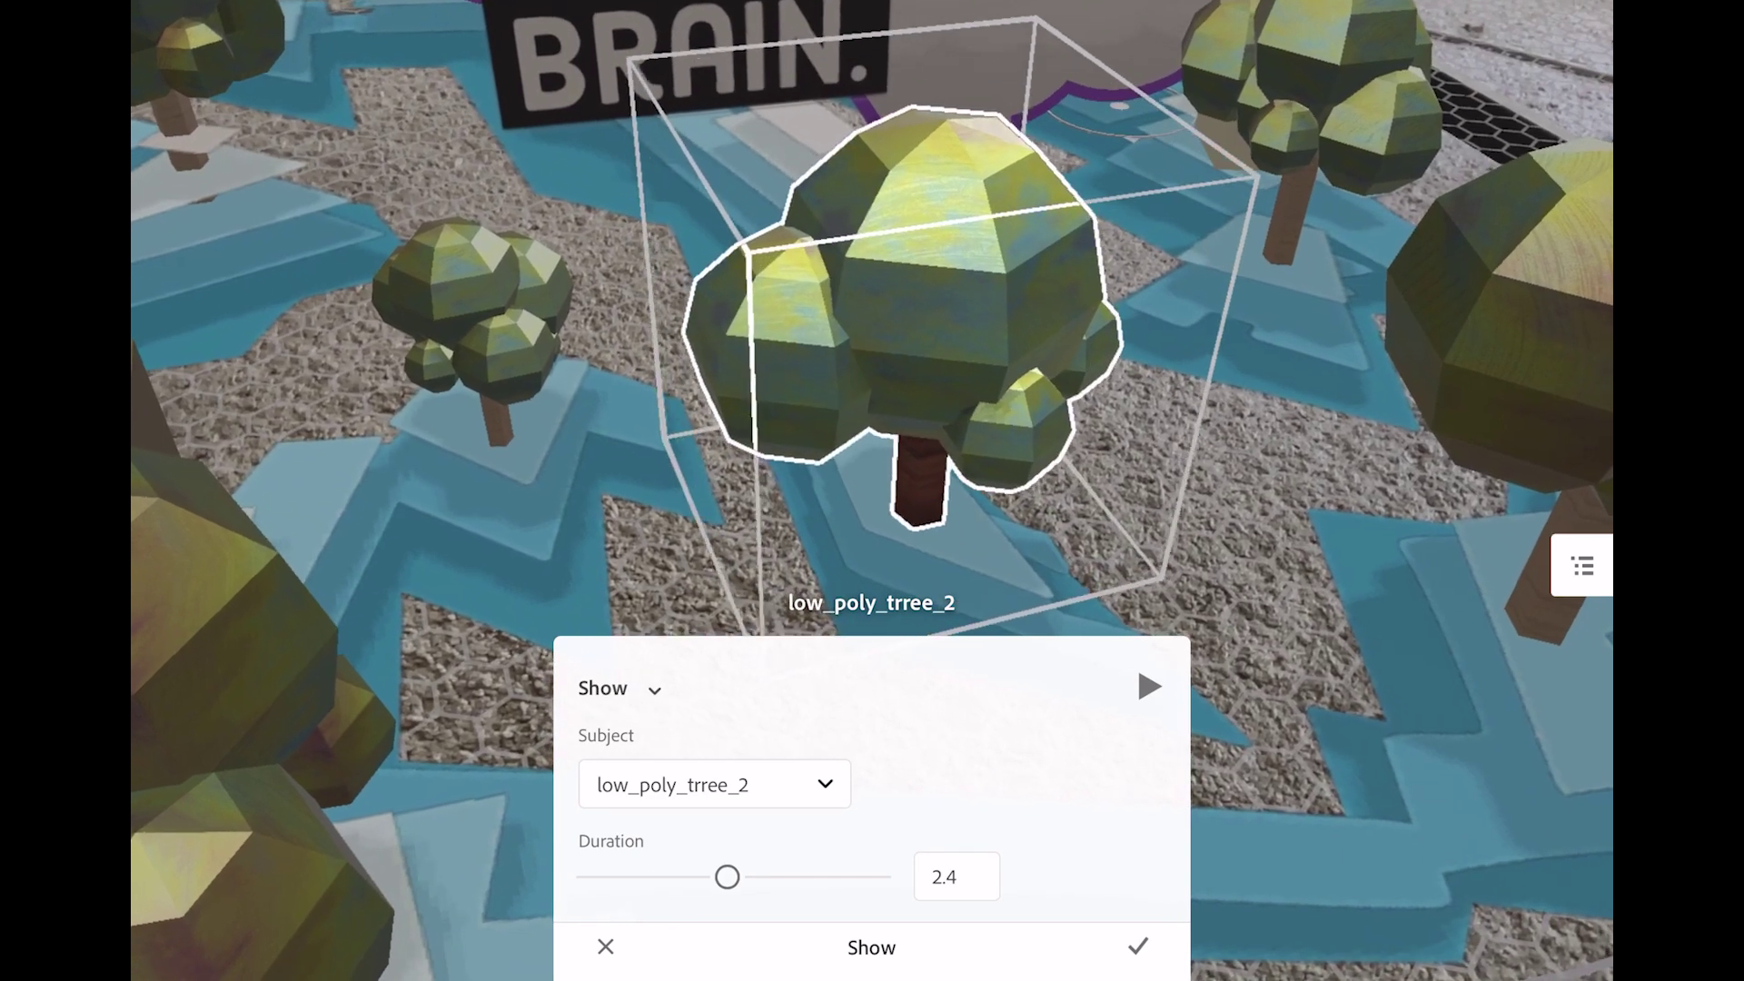
{"action": "scroll", "coordinate": [872, 799], "scroll_direction": "down", "scroll_amount": 5}
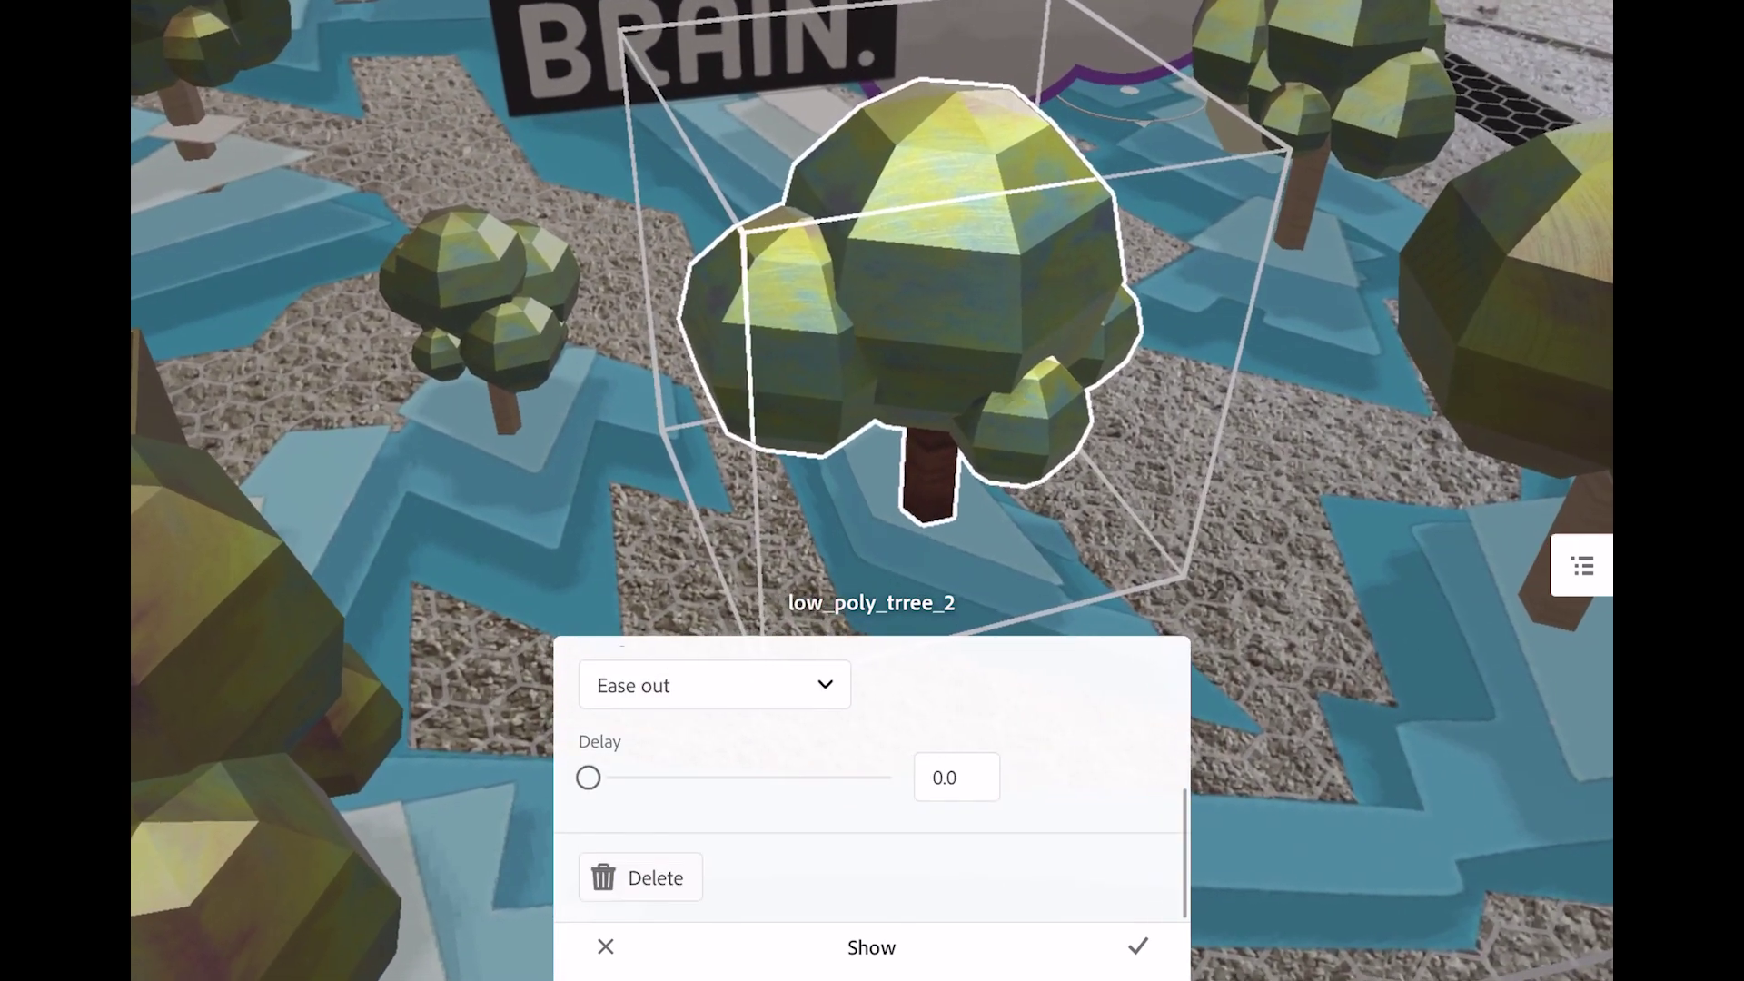
{"action": "left_click", "coordinate": [1138, 946]}
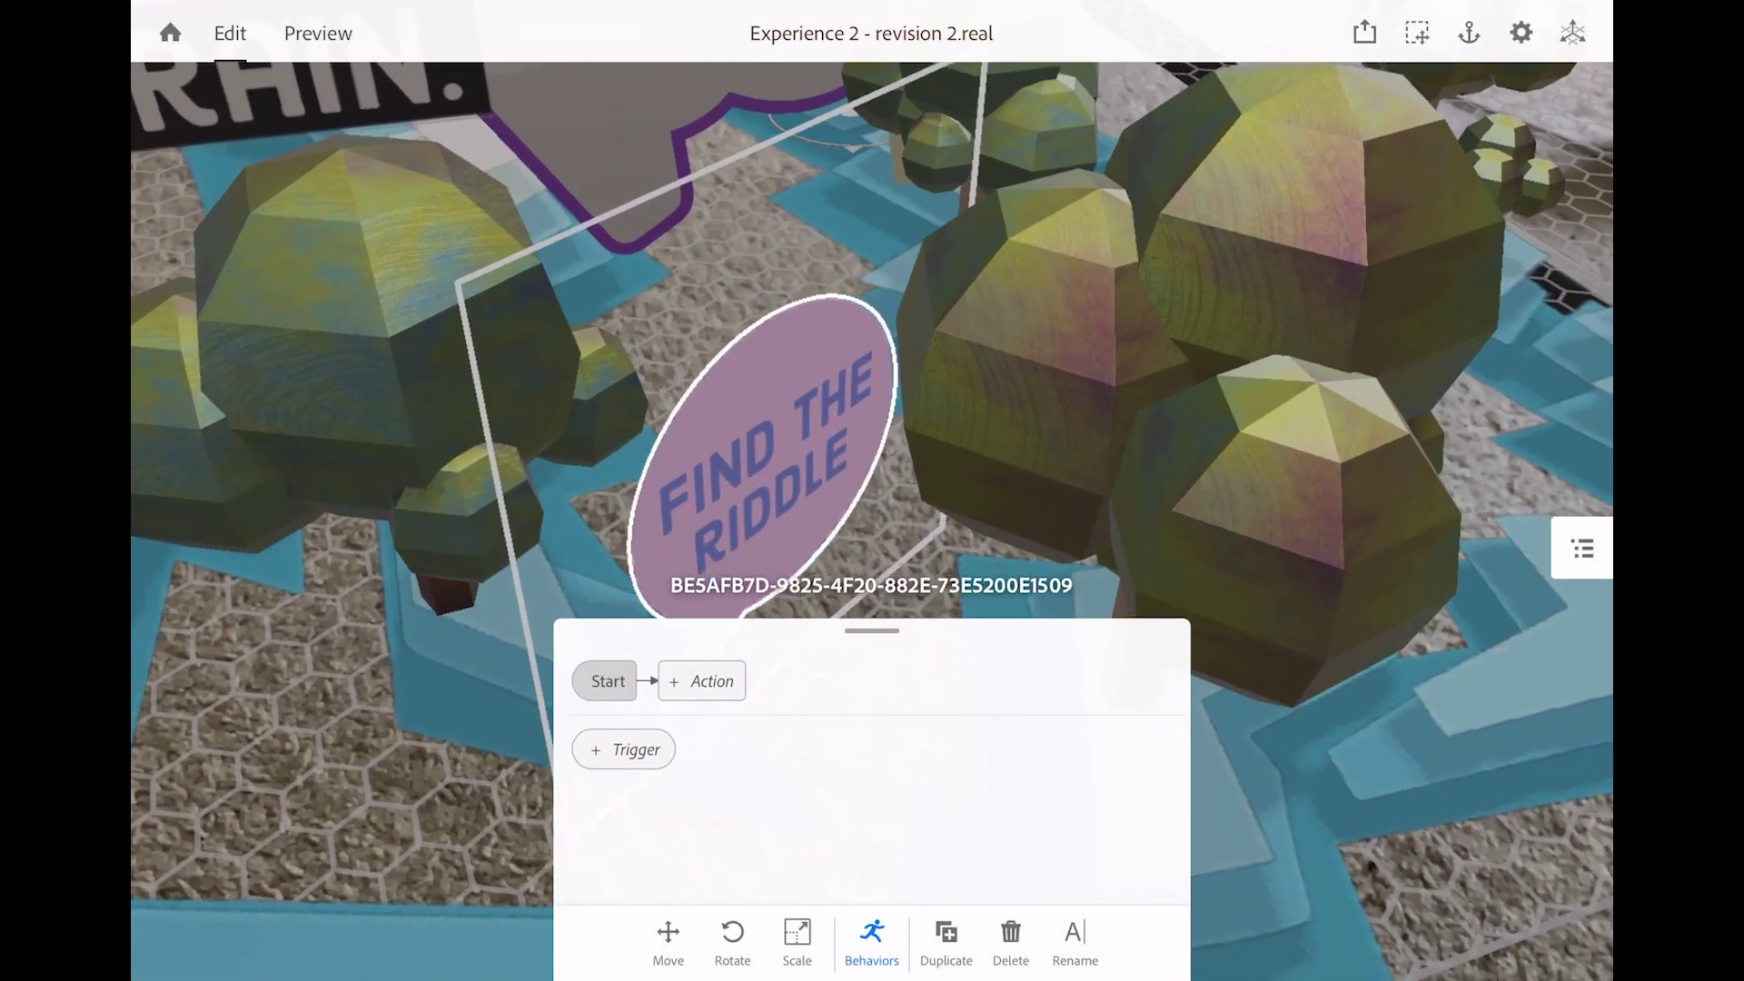
Add an Aim action to the Start trigger of the "Find the Riddle" speech bubble, with Camera as the aim target.
{"action": "left_click", "coordinate": [701, 681]}
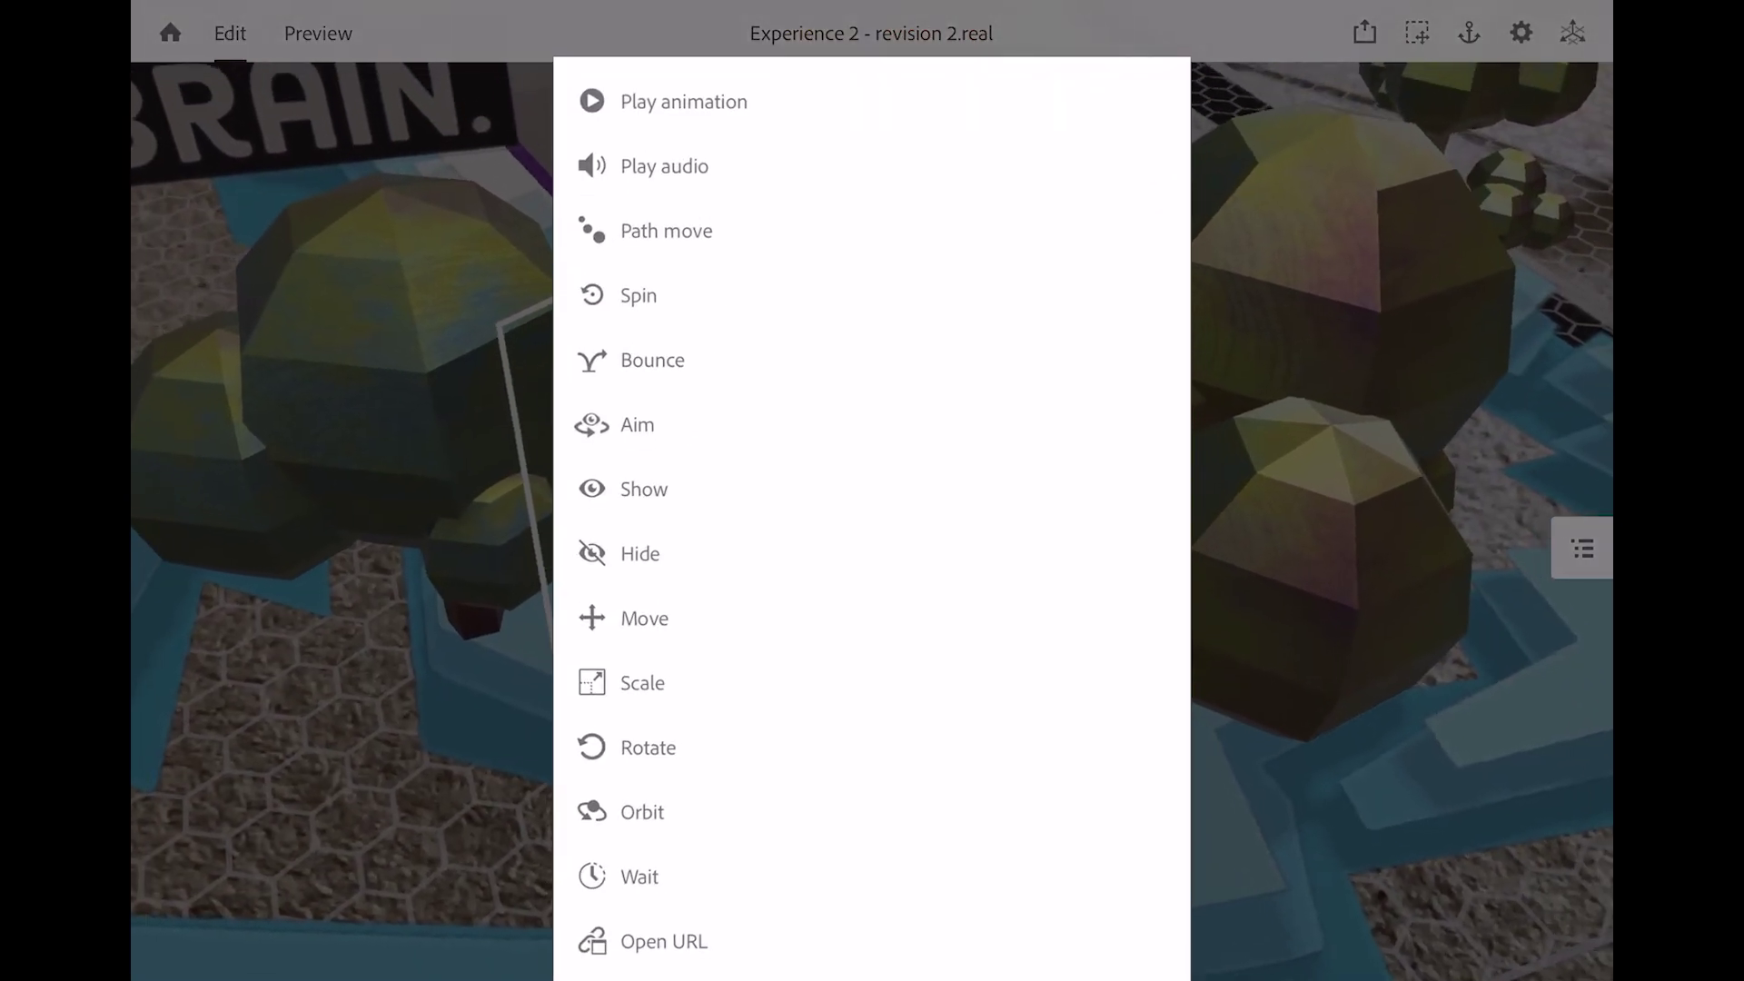
{"action": "left_click", "coordinate": [636, 424]}
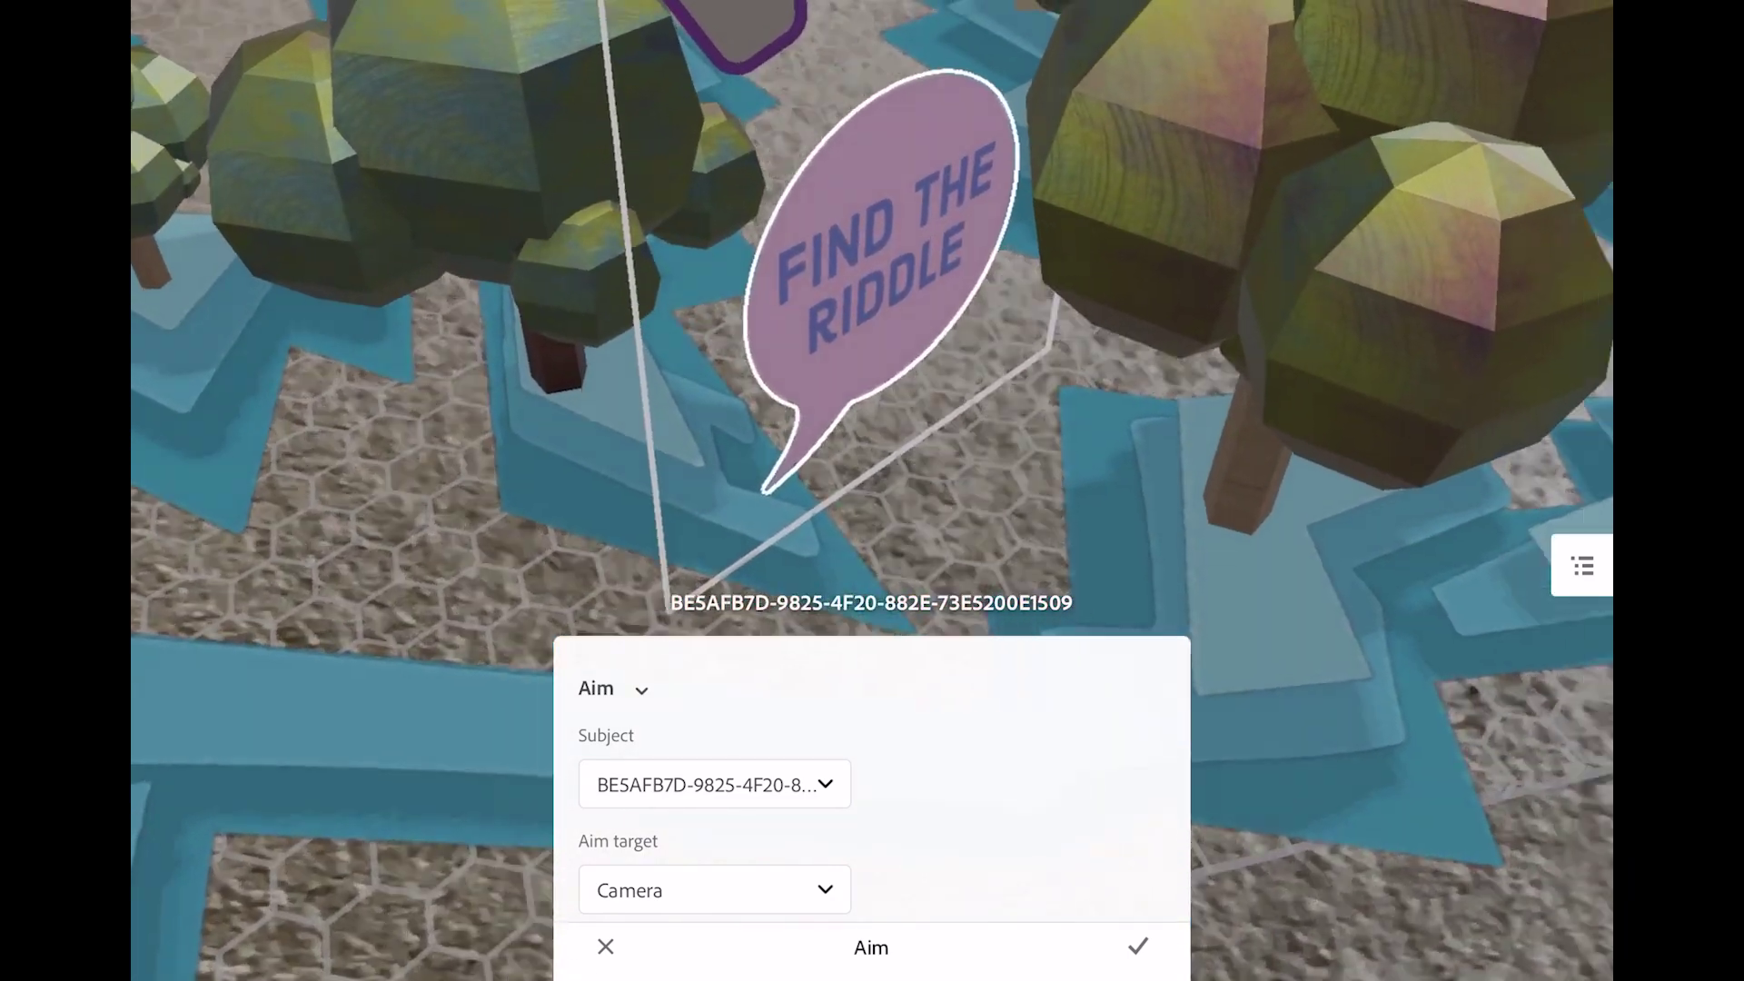
{"action": "scroll", "coordinate": [872, 790], "scroll_direction": "down", "scroll_amount": 2}
{"action": "scroll", "coordinate": [872, 790], "scroll_direction": "down", "scroll_amount": 1}
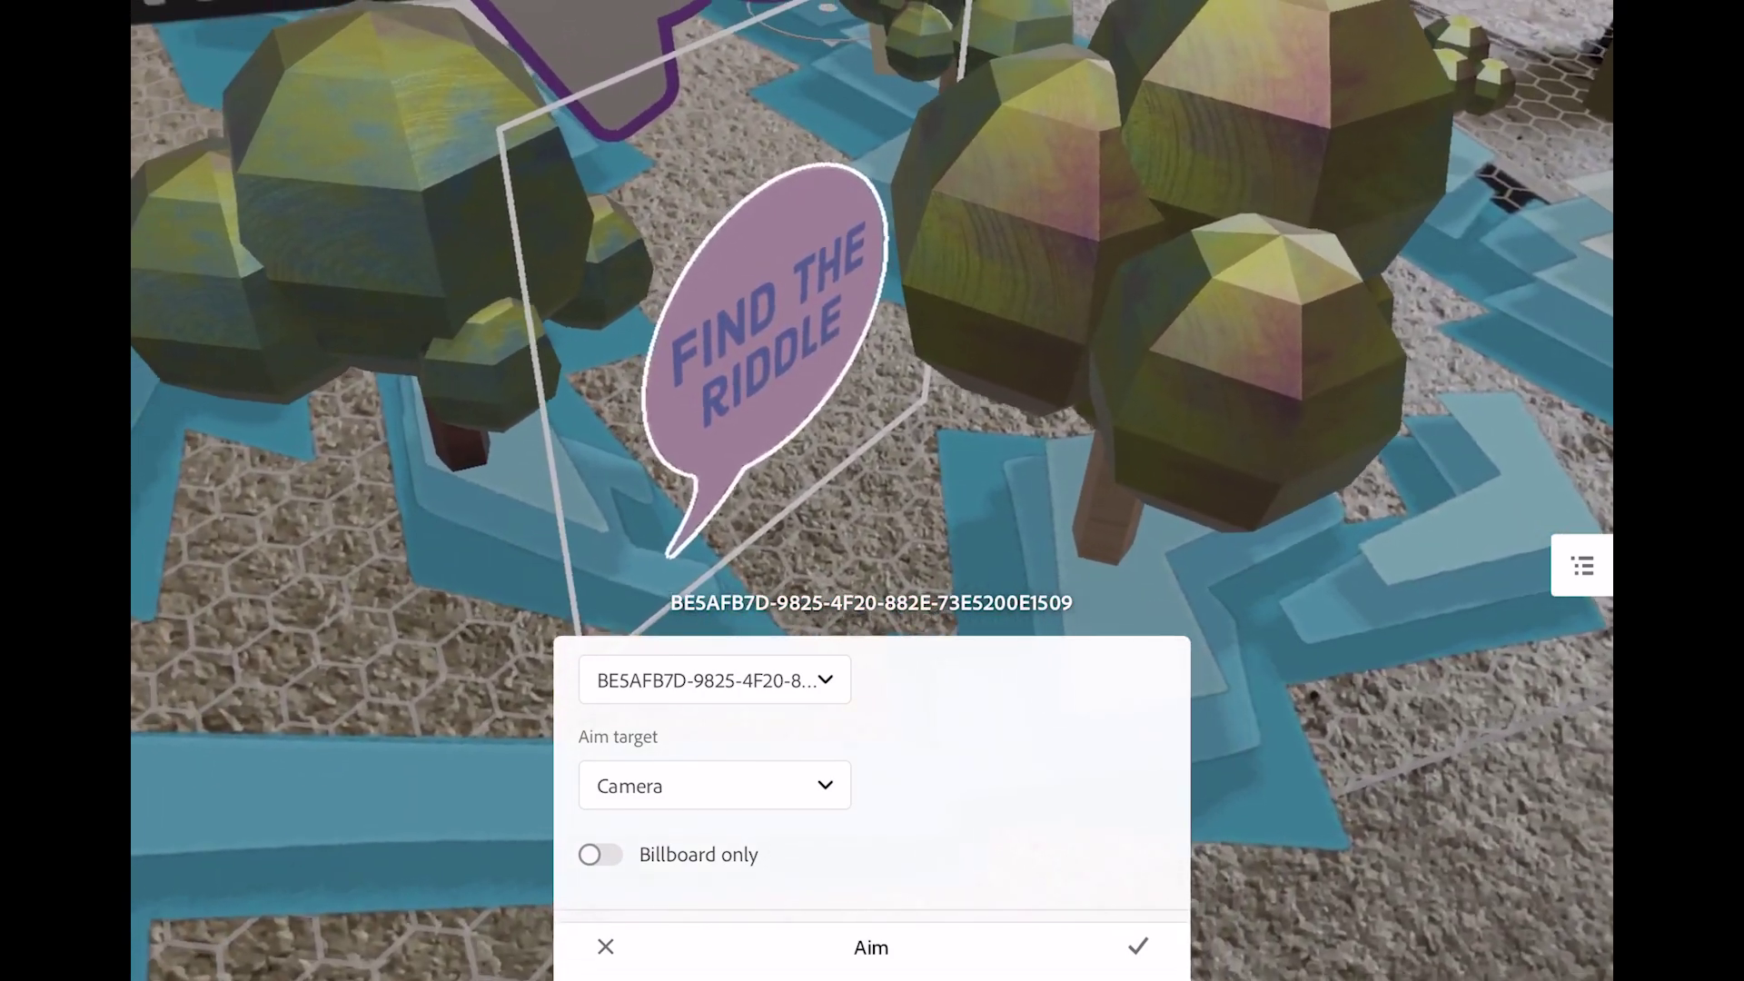
{"action": "scroll", "coordinate": [872, 790], "scroll_direction": "down", "scroll_amount": 2}
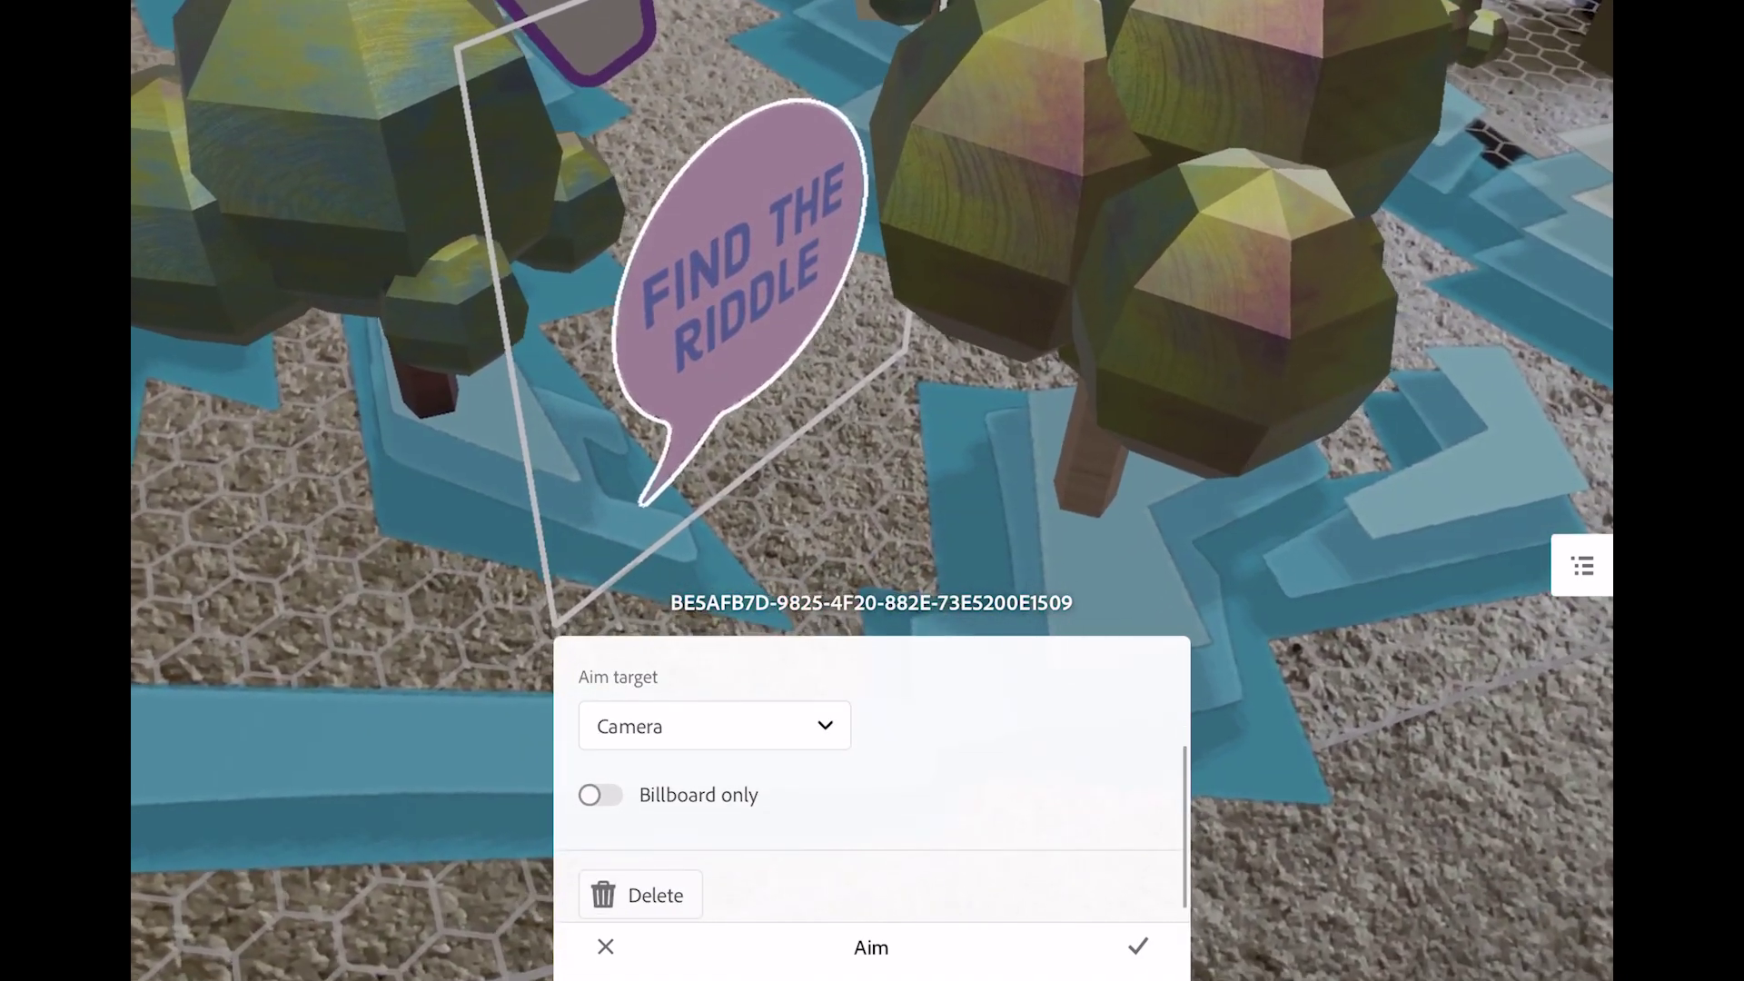
{"action": "scroll", "coordinate": [872, 790], "scroll_direction": "down", "scroll_amount": 1}
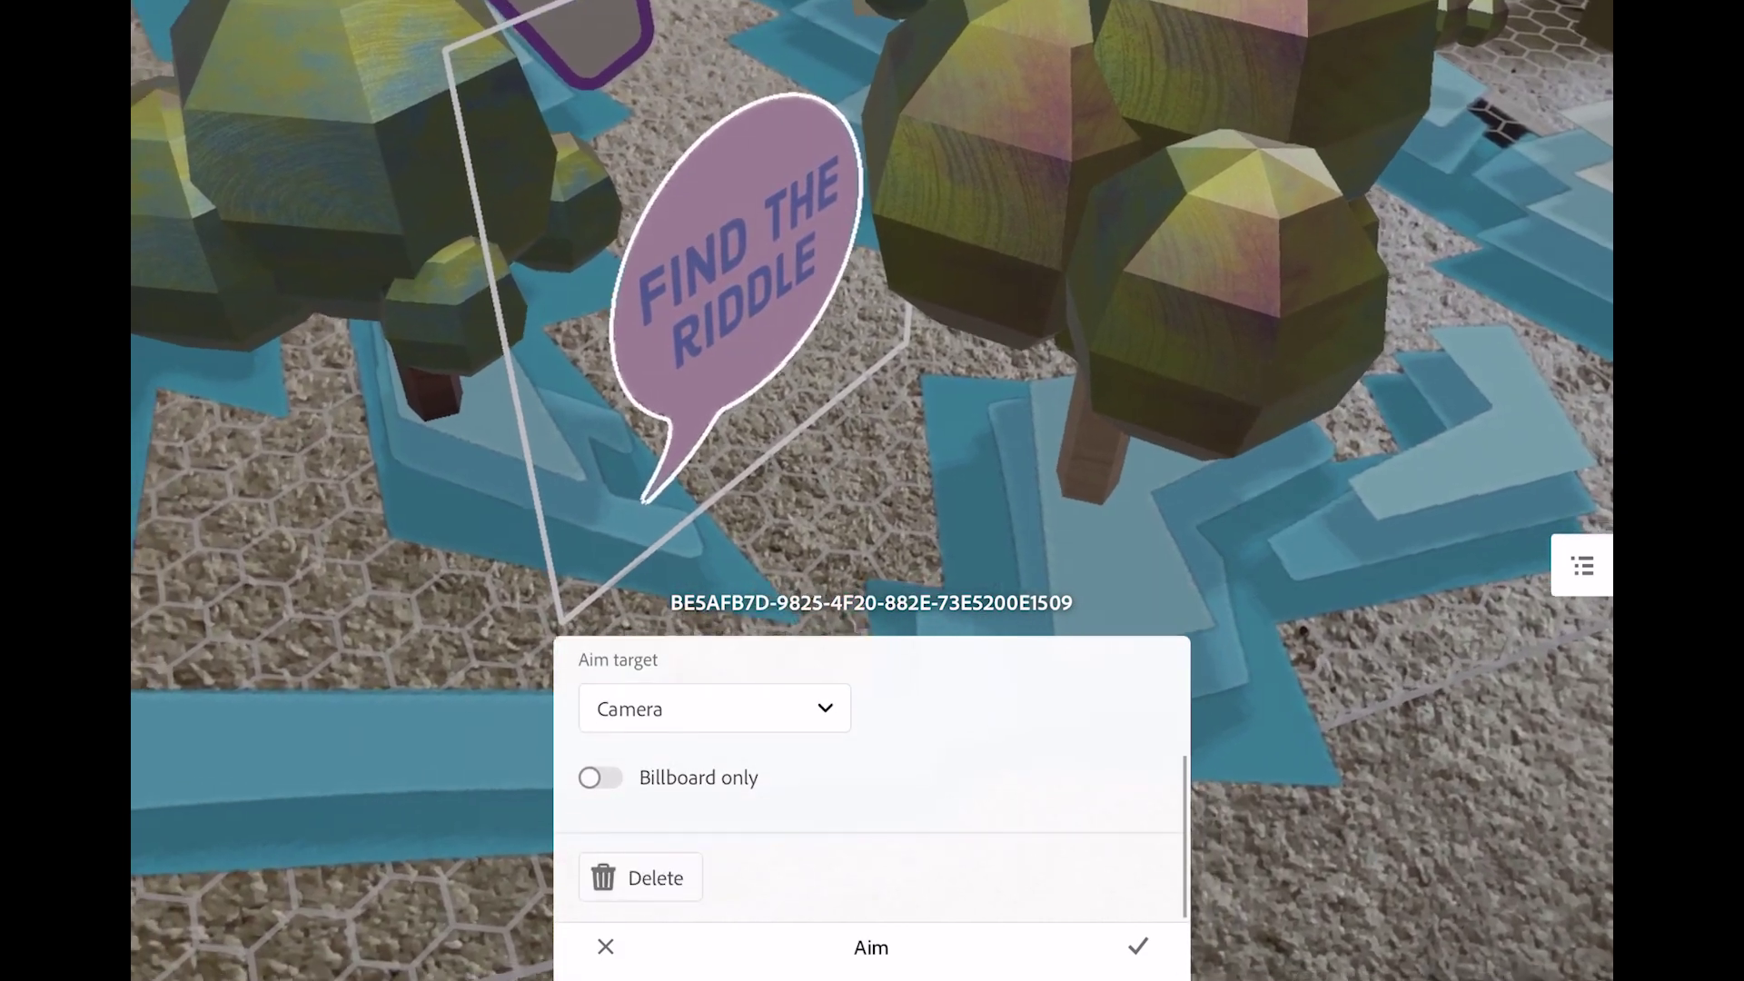
{"action": "scroll", "coordinate": [872, 790], "scroll_direction": "up", "scroll_amount": 4}
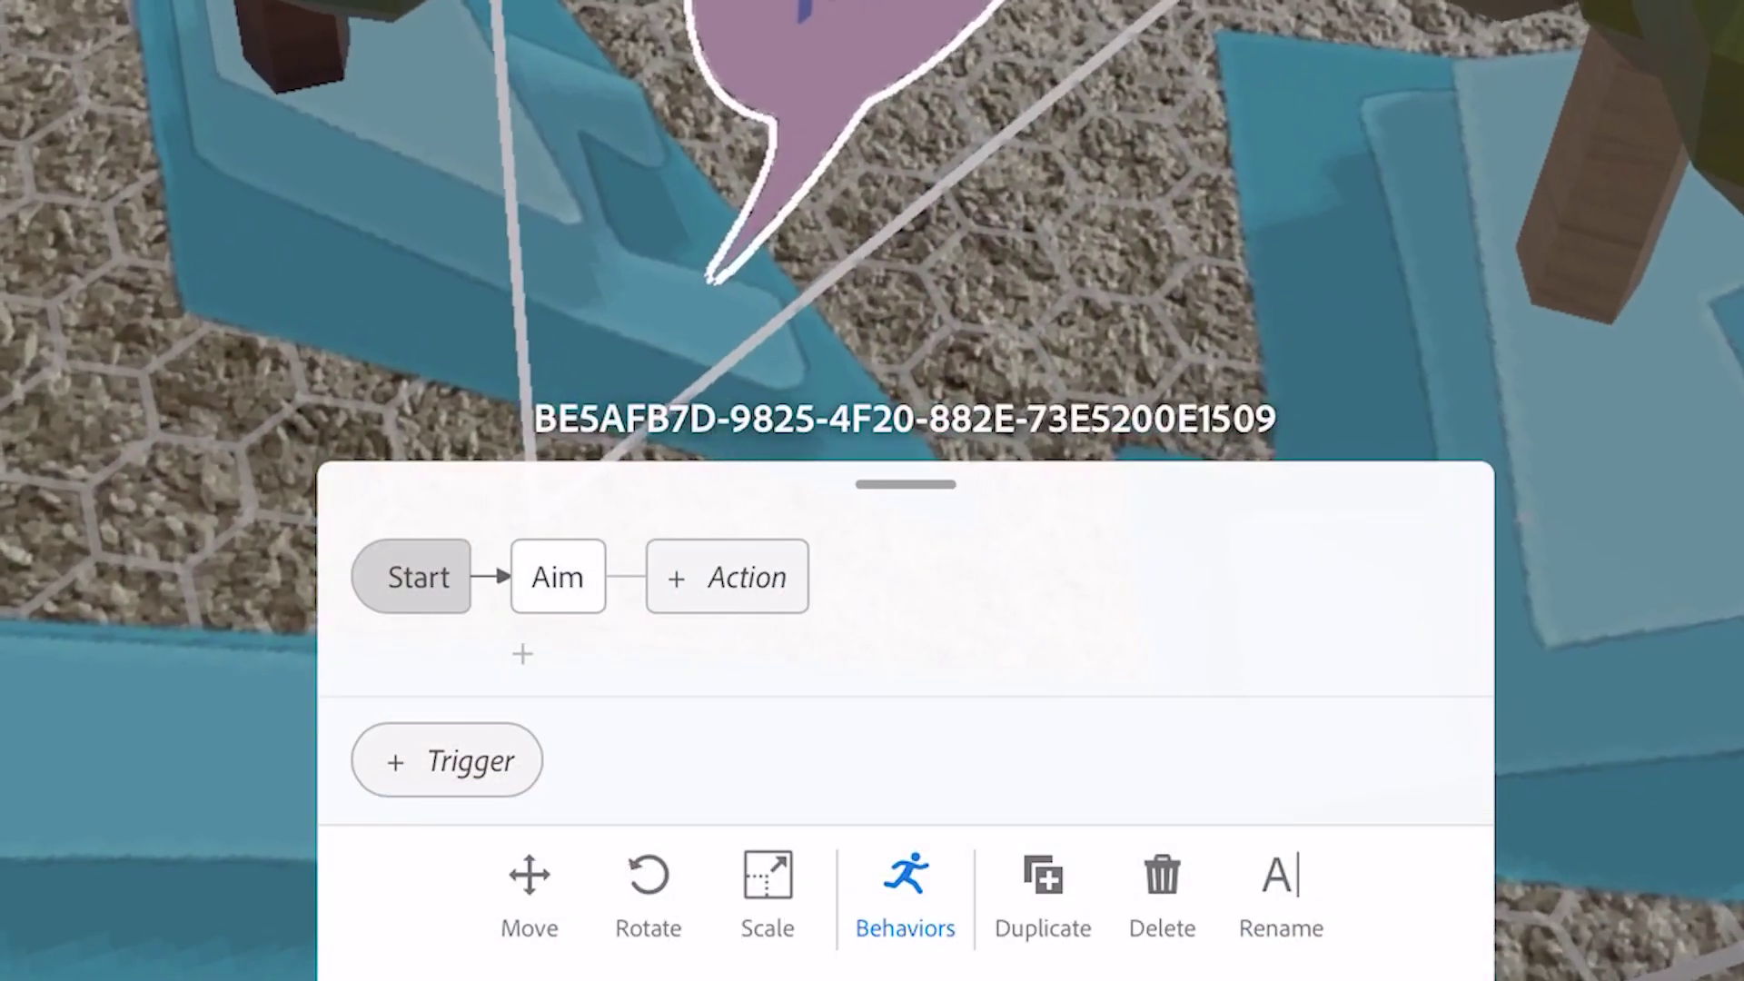
Enable Billboard only for the speech bubble's Aim action and preview the scene.
{"action": "left_click", "coordinate": [683, 771]}
{"action": "scroll", "coordinate": [906, 591], "scroll_direction": "down", "scroll_amount": 3}
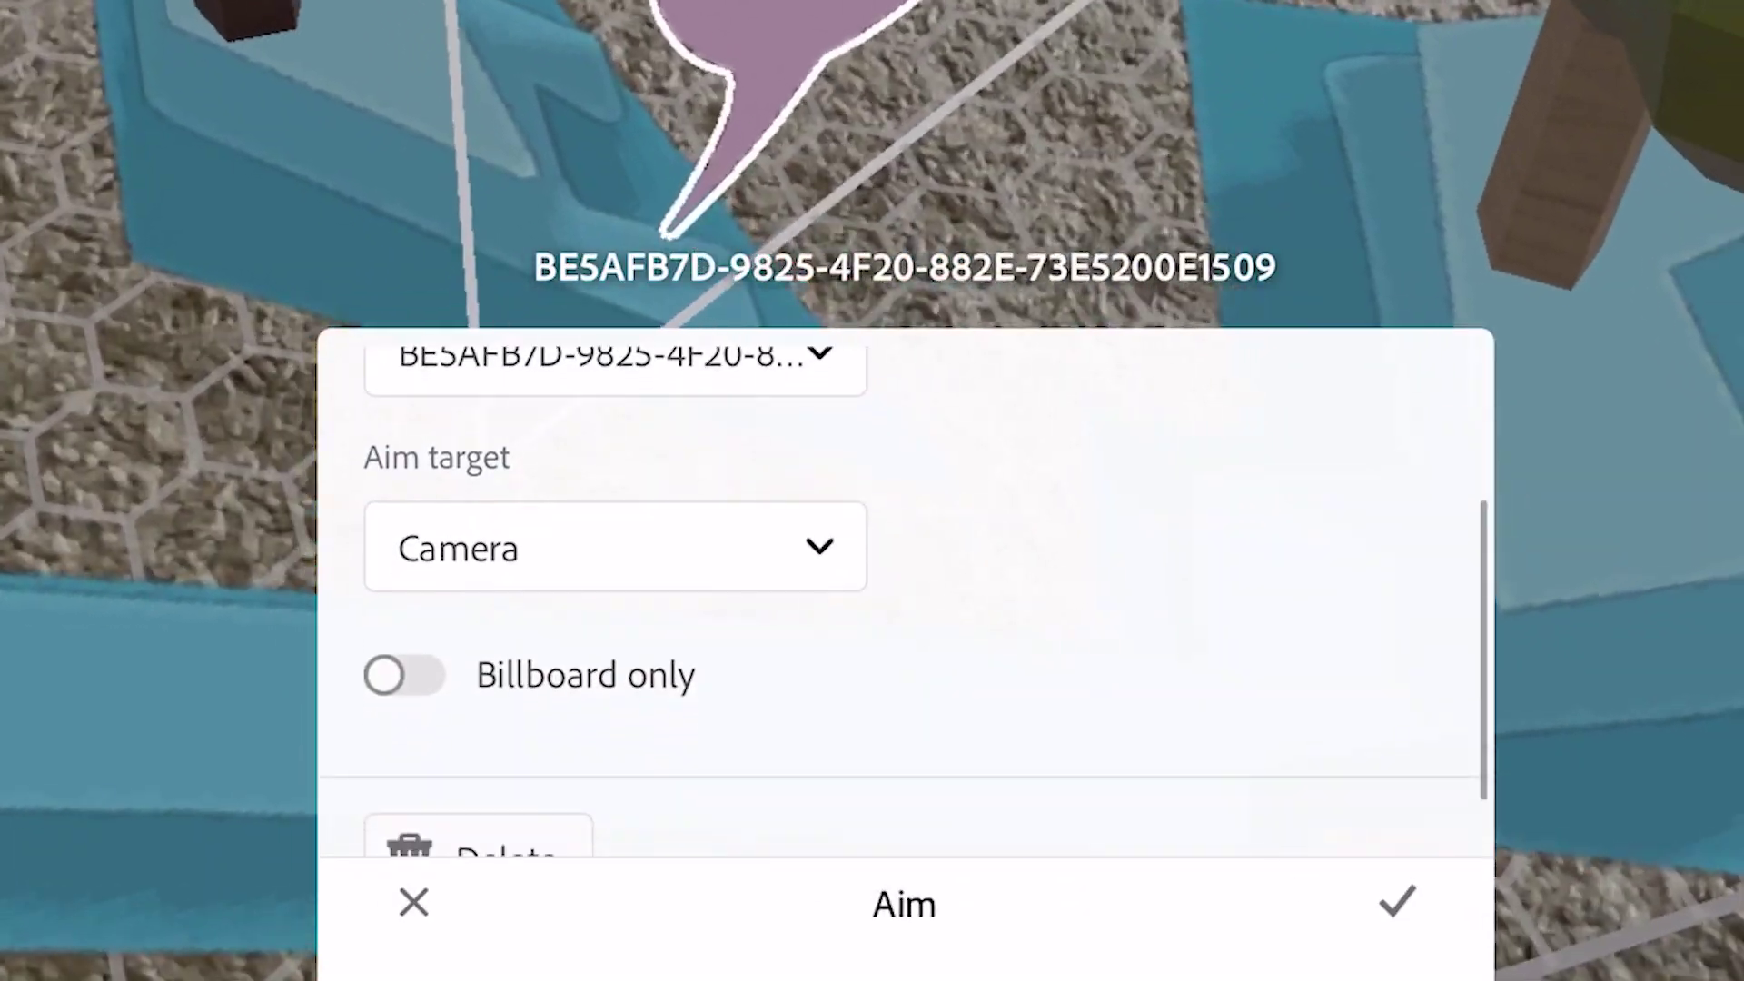
{"action": "left_click", "coordinate": [404, 675]}
{"action": "left_click", "coordinate": [1396, 902]}
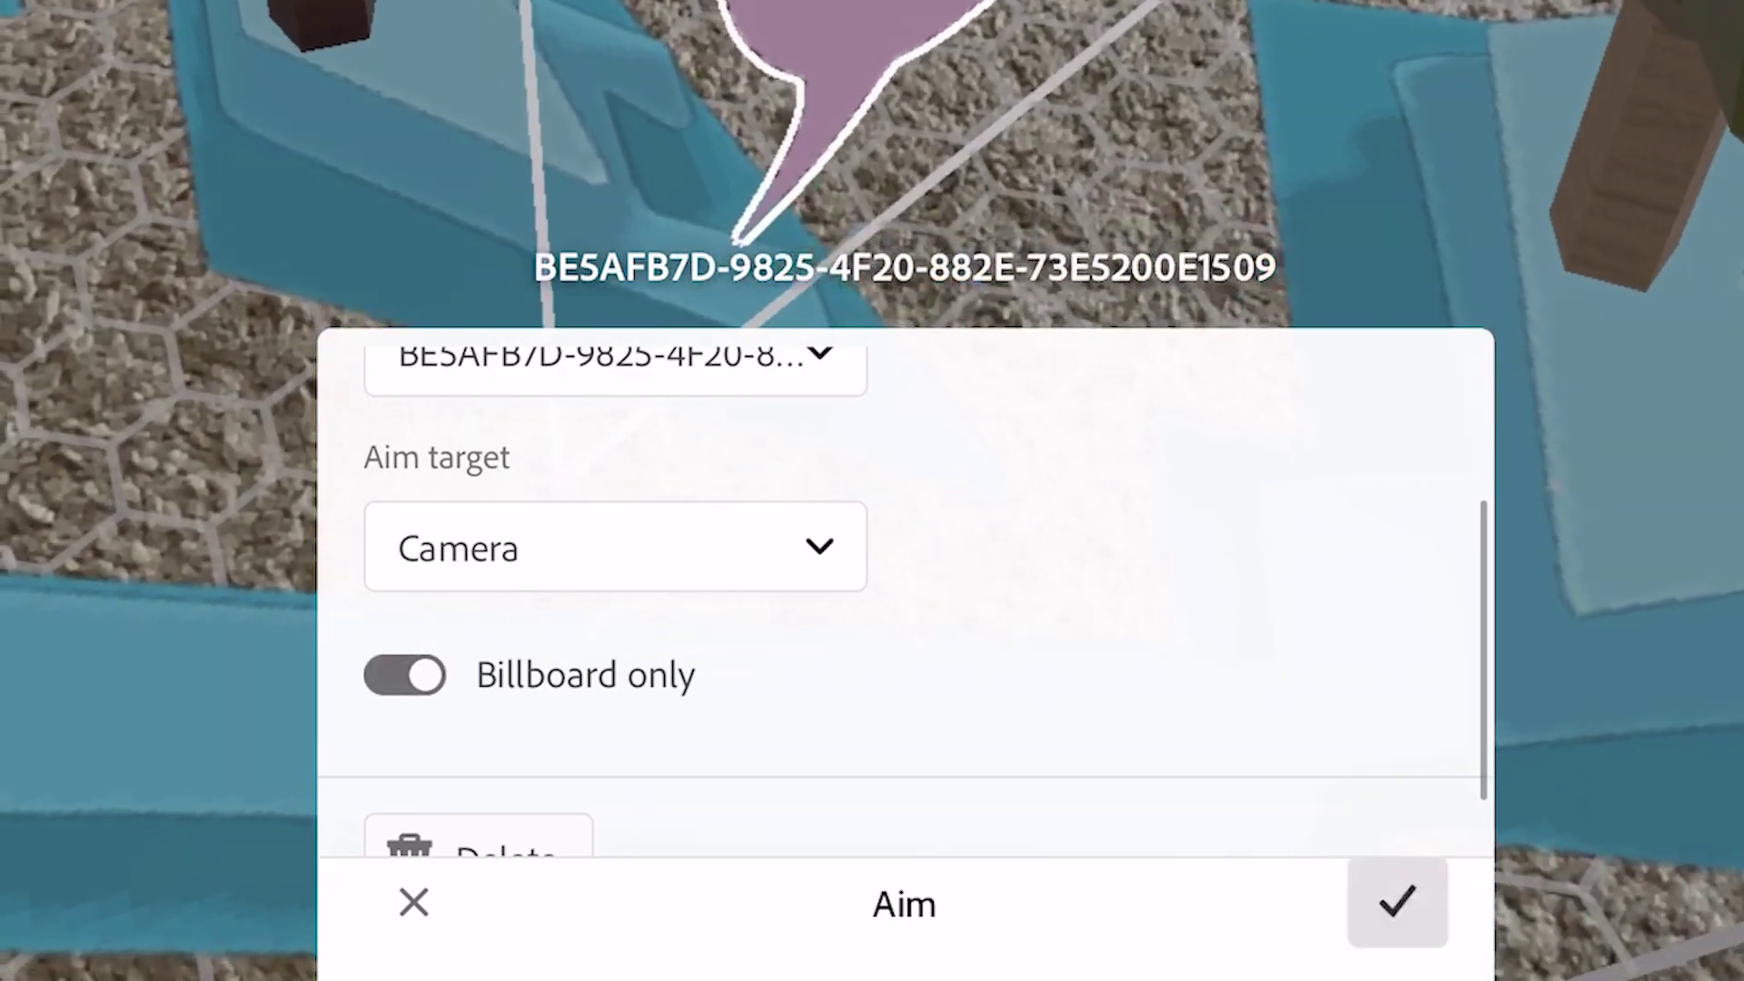
{"action": "left_click", "coordinate": [318, 34]}
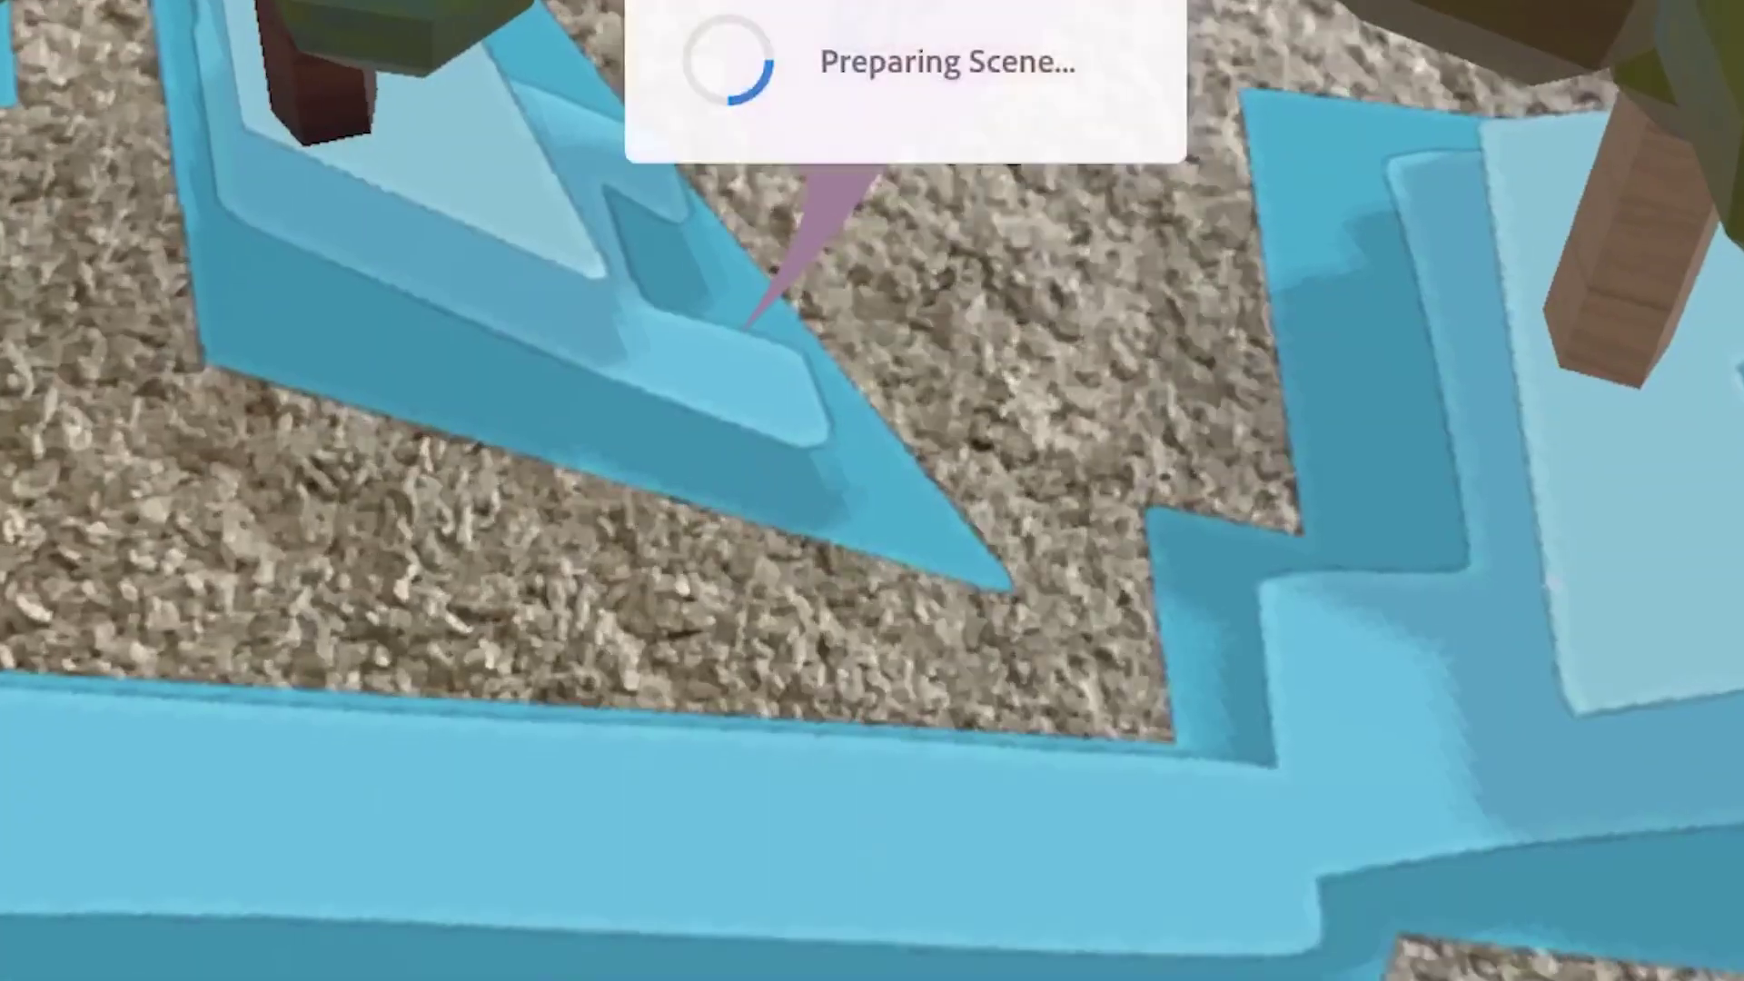